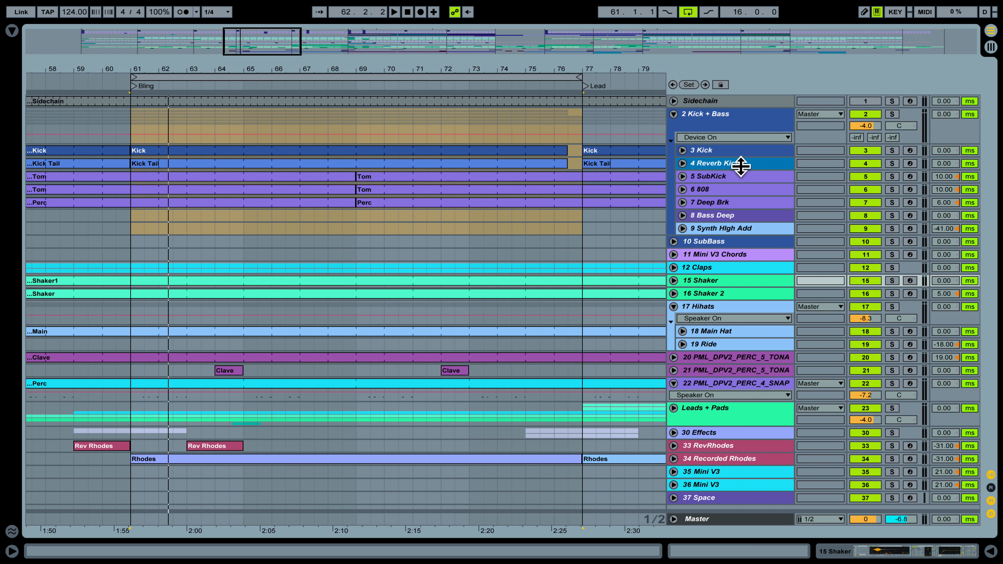
Step: Show the Kick track's devices and unfold the track in the arrangement
{"action": "double_click", "coordinate": [731, 150]}
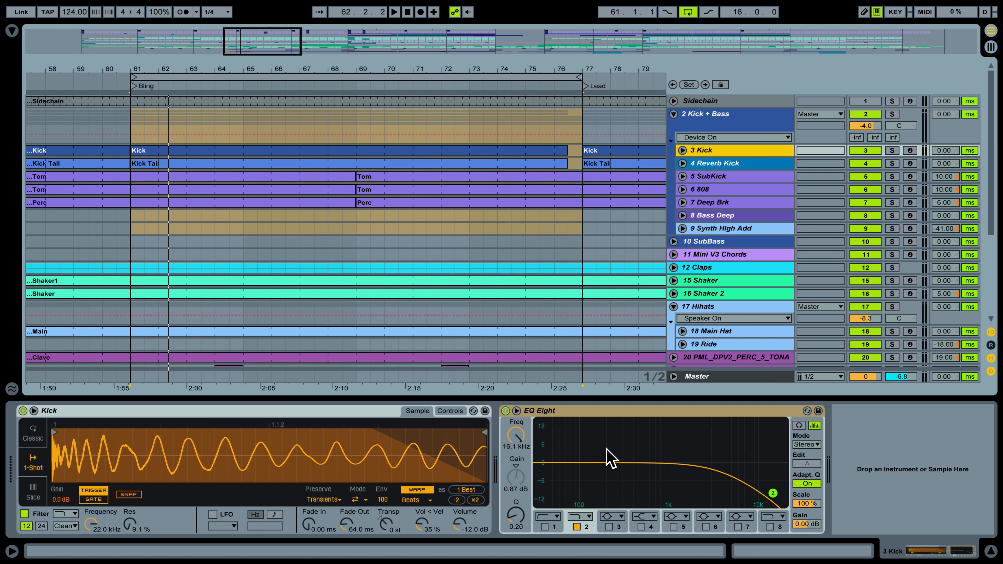
{"action": "left_click", "coordinate": [681, 150]}
{"action": "left_click", "coordinate": [682, 150]}
{"action": "left_click", "coordinate": [682, 151]}
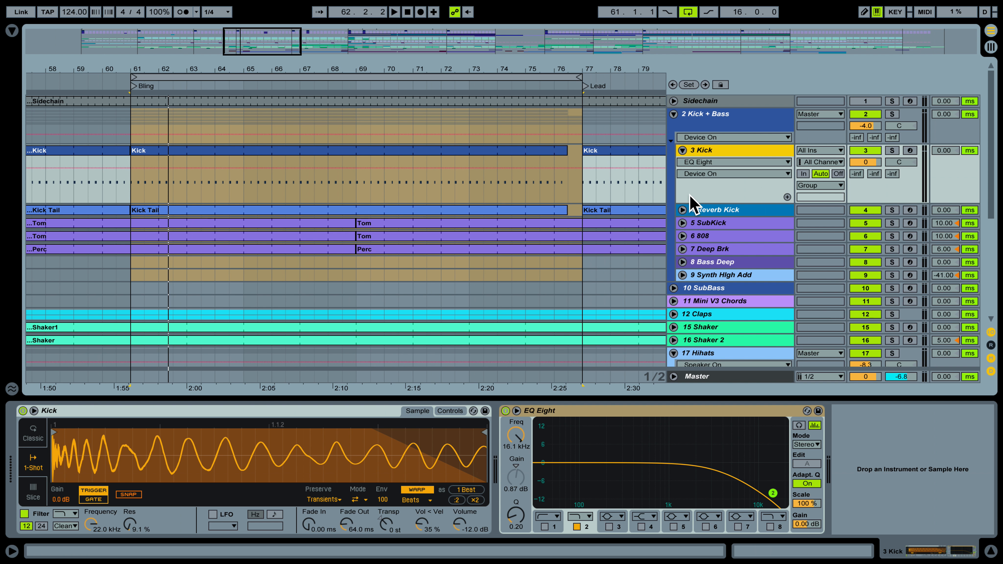
Step: Inspect the device chains of the Reverb Kick and SubKick tracks, and fold the Kick and Reverb Kick tracks
{"action": "left_click", "coordinate": [683, 211]}
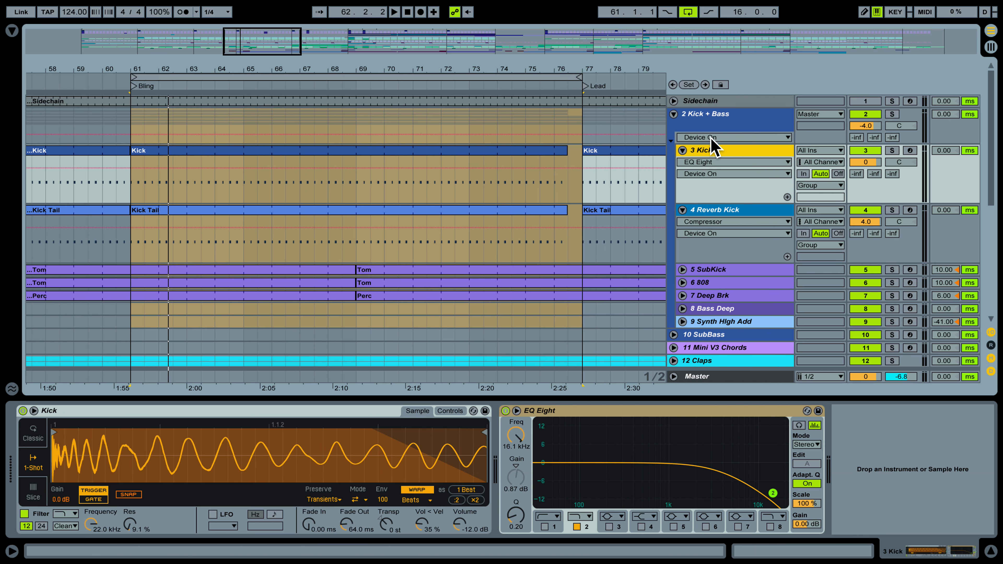
{"action": "left_click", "coordinate": [728, 211]}
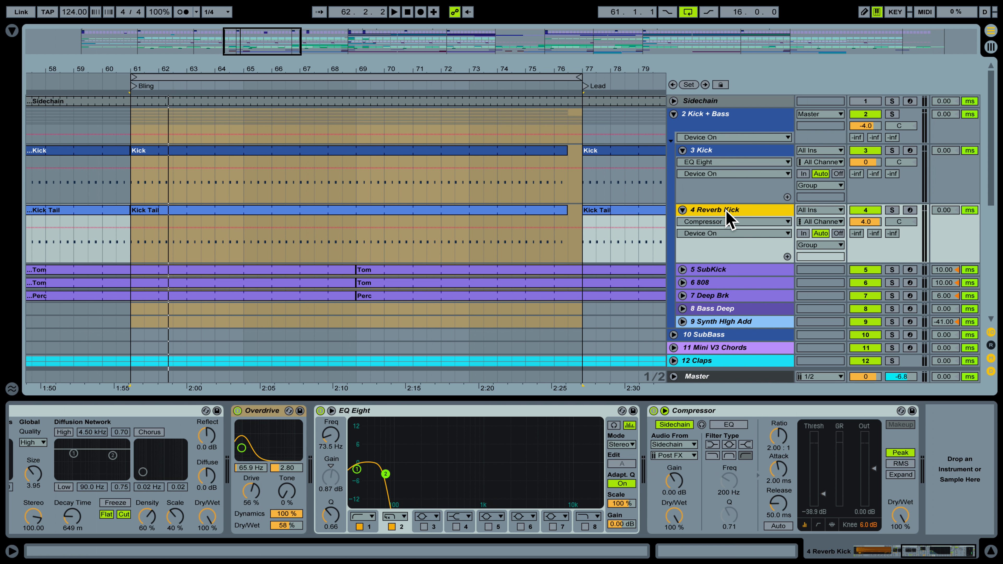
{"action": "left_click_drag", "start_coordinate": [906, 556], "coordinate": [859, 554]}
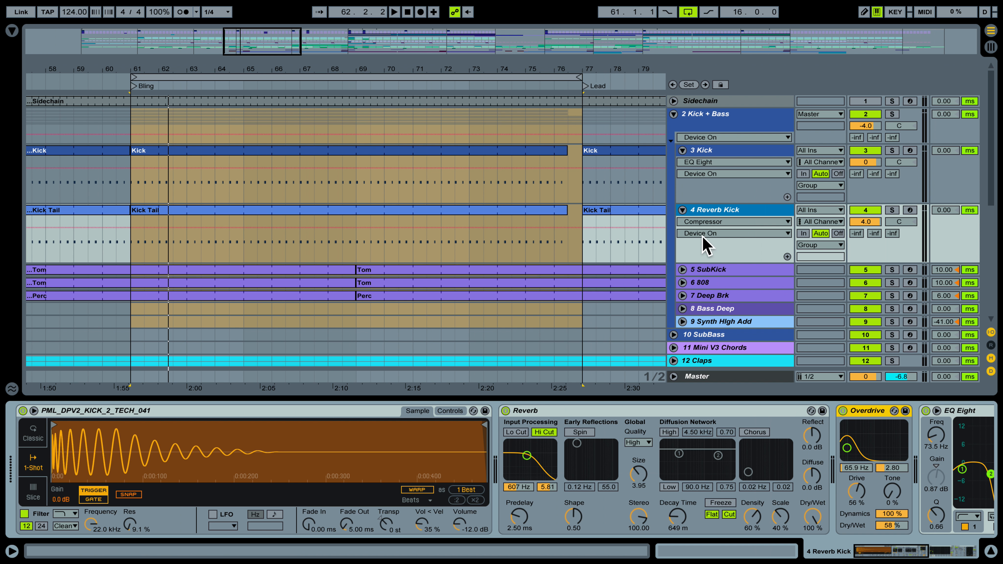
{"action": "left_click", "coordinate": [716, 270]}
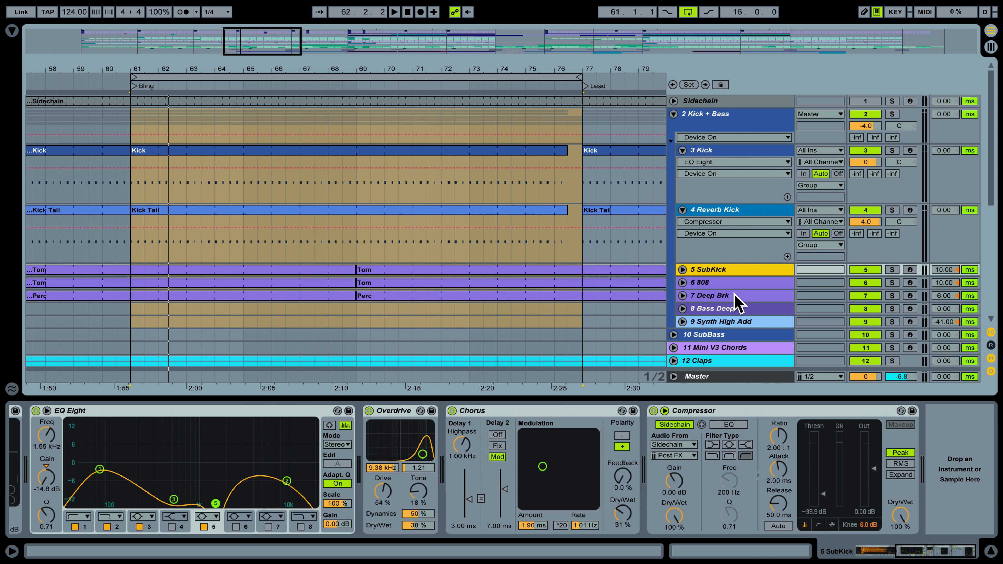
{"action": "left_click", "coordinate": [682, 150]}
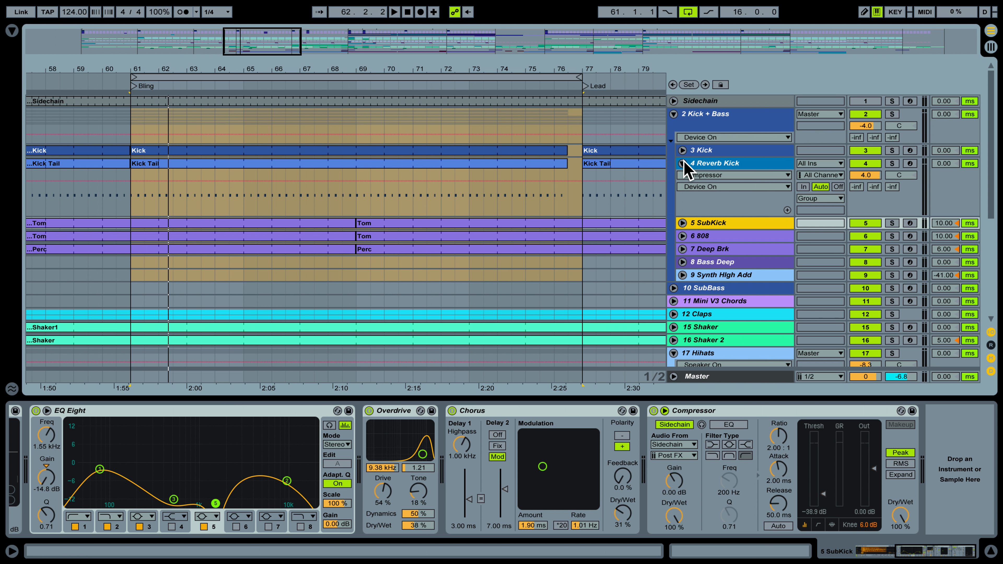
{"action": "left_click", "coordinate": [682, 163]}
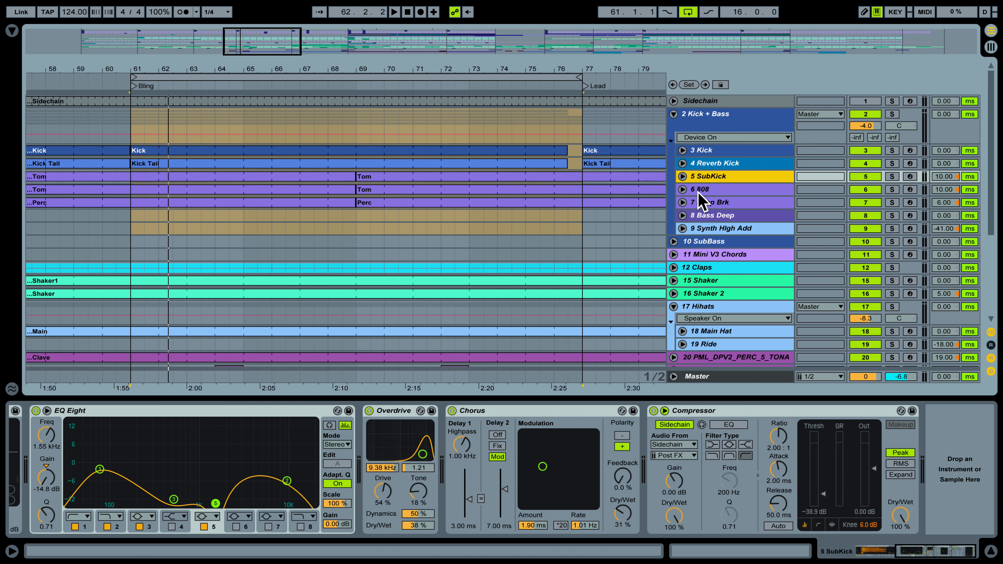
Step: Review the device chains of the Claps, Shaker, Shaker 2 and Hihats tracks and hide the device view
{"action": "left_click", "coordinate": [718, 269]}
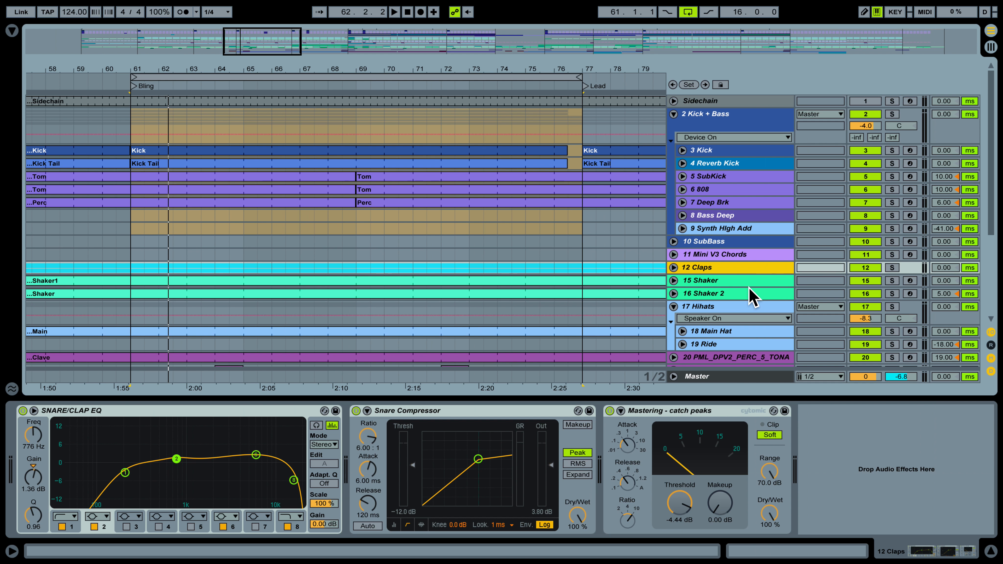
{"action": "left_click", "coordinate": [732, 281]}
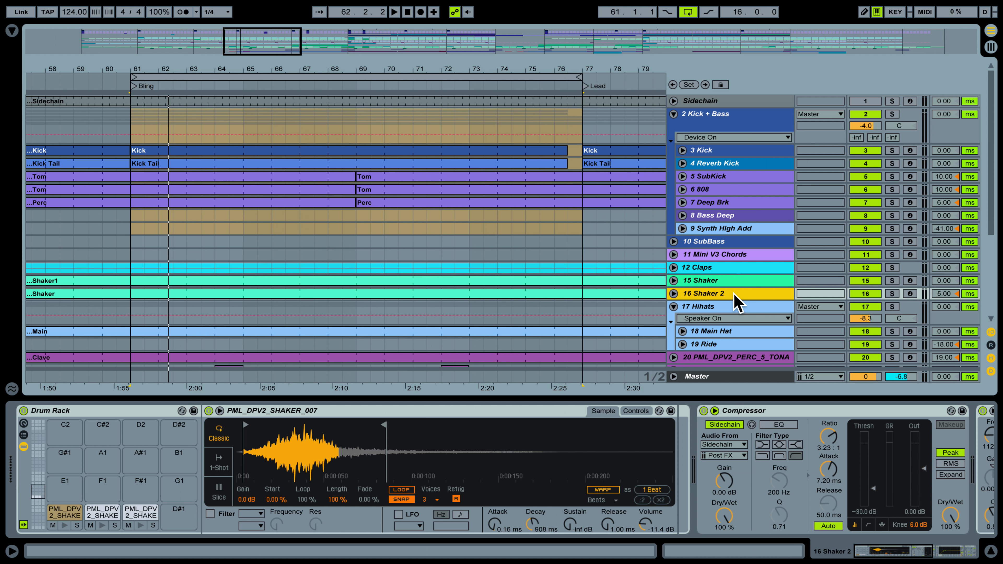
{"action": "left_click", "coordinate": [711, 311]}
{"action": "scroll", "coordinate": [725, 286], "scroll_direction": "down", "scroll_amount": 2}
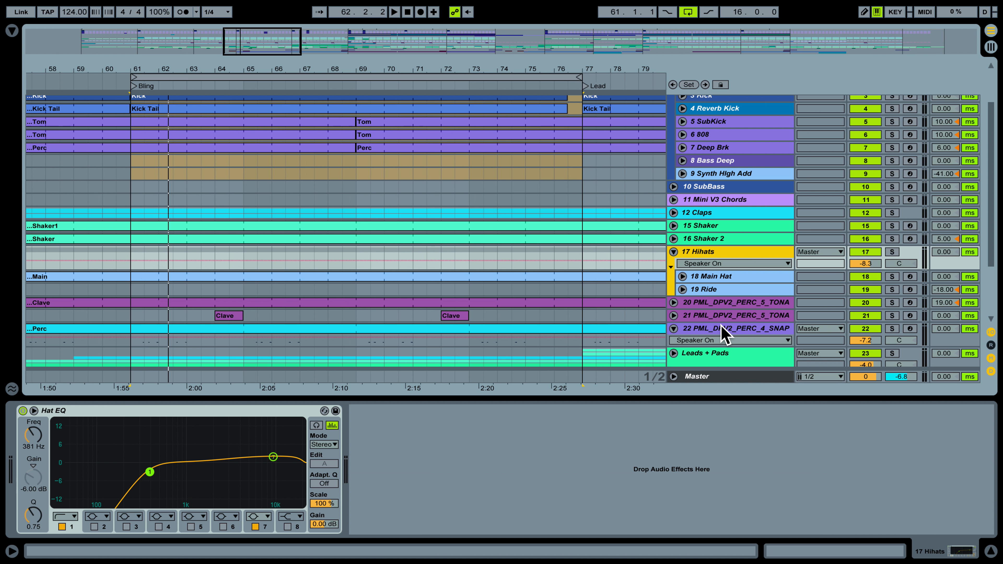
{"action": "left_click", "coordinate": [994, 553]}
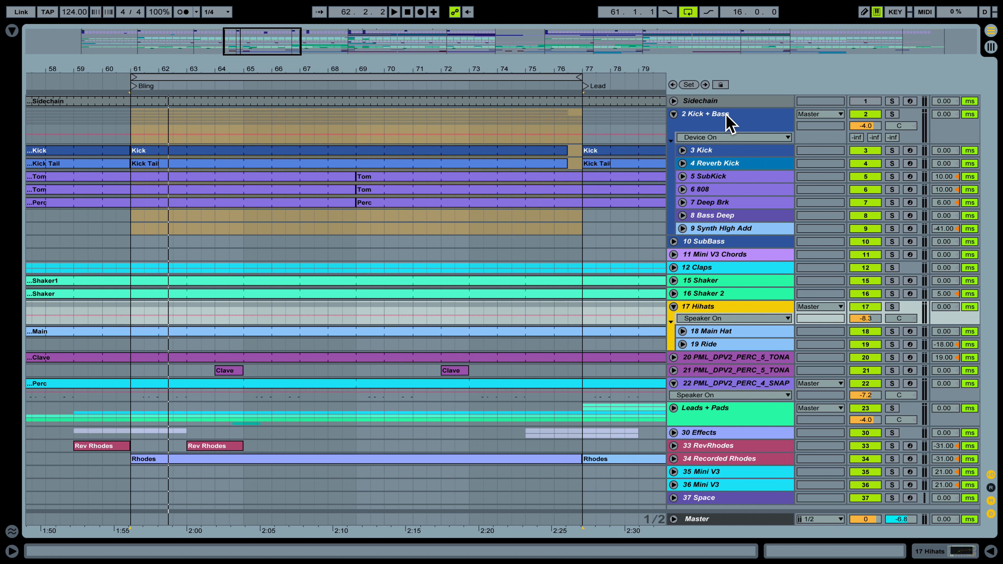
{"action": "left_click", "coordinate": [711, 384]}
{"action": "left_click", "coordinate": [728, 116], "text": "shift"}
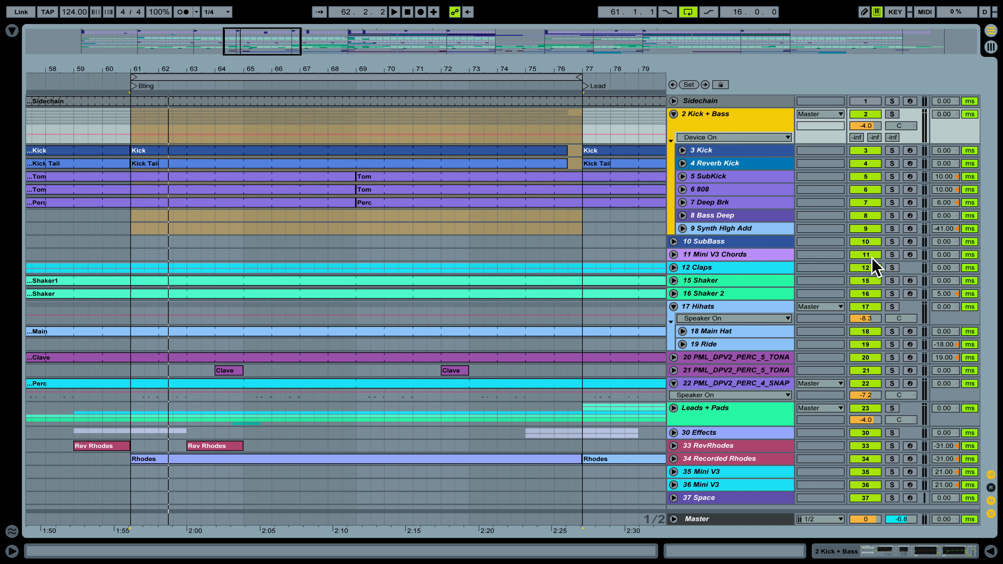
Step: Mute the Claps, Shaker, Shaker 2 and Hihats tracks and the percussion tracks 20, 21 and 22
{"action": "left_click_drag", "start_coordinate": [870, 273], "coordinate": [877, 283]}
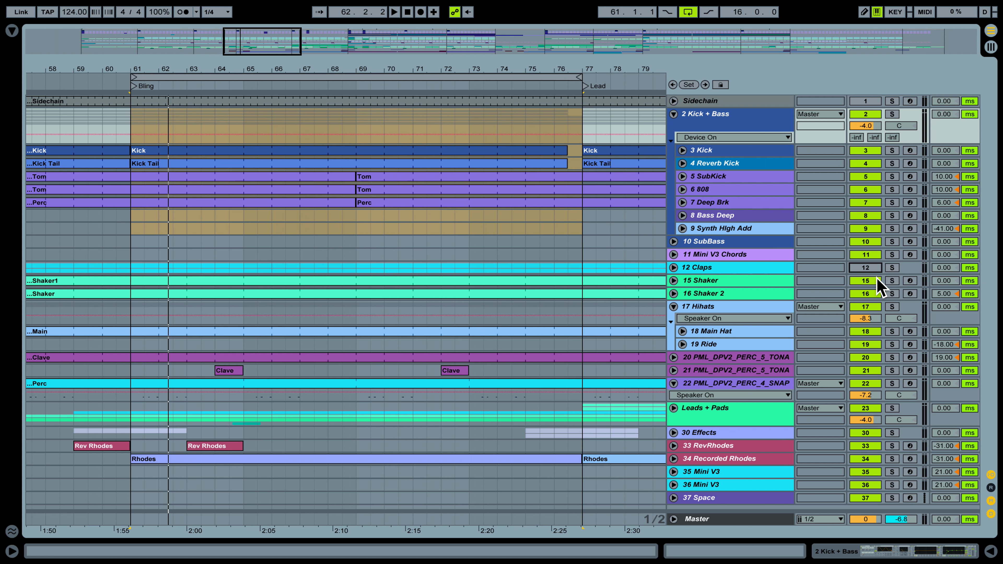
{"action": "left_click", "coordinate": [874, 292]}
{"action": "left_click", "coordinate": [867, 308]}
{"action": "left_click", "coordinate": [723, 357]}
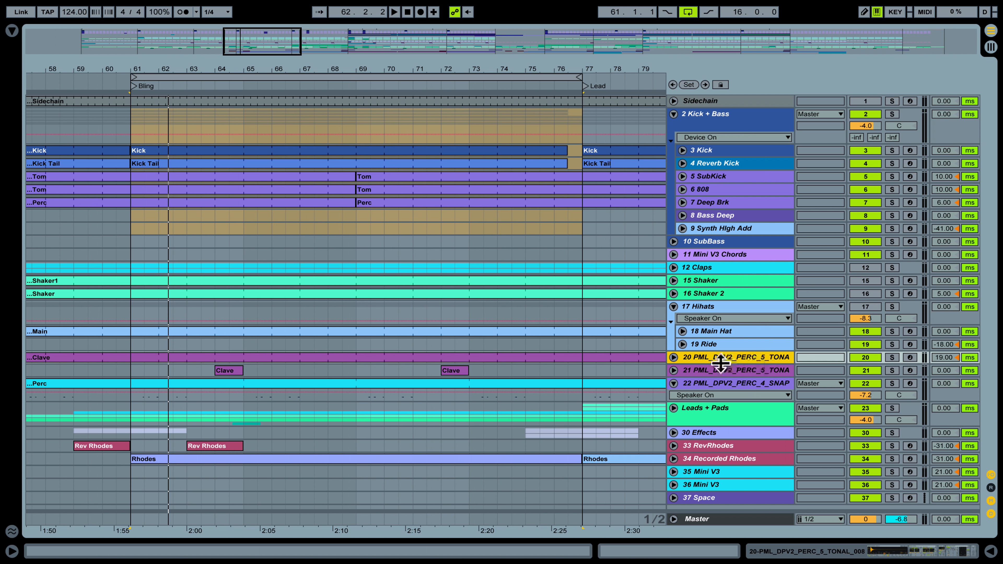
{"action": "left_click", "coordinate": [874, 358]}
{"action": "left_click", "coordinate": [873, 370]}
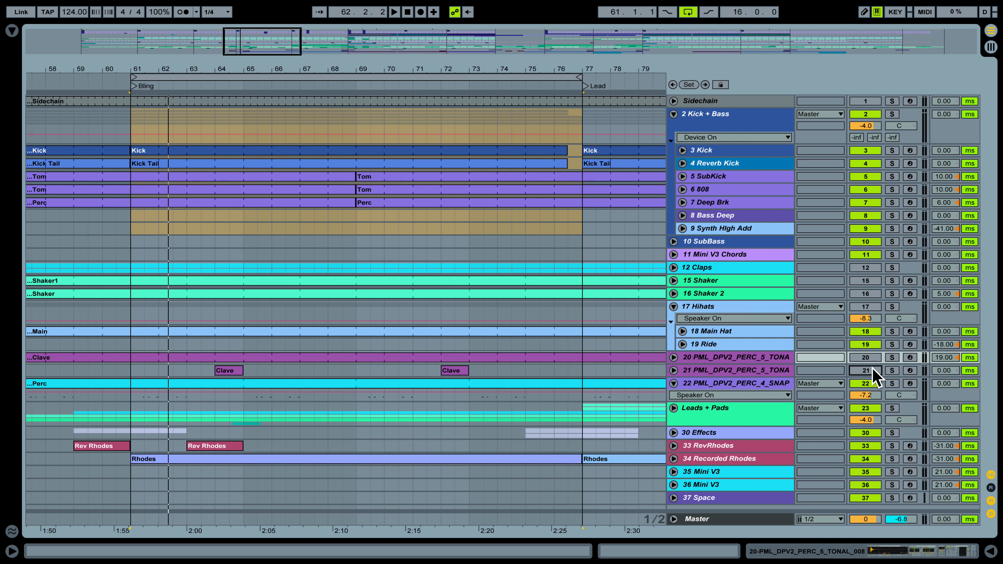
{"action": "left_click", "coordinate": [873, 381]}
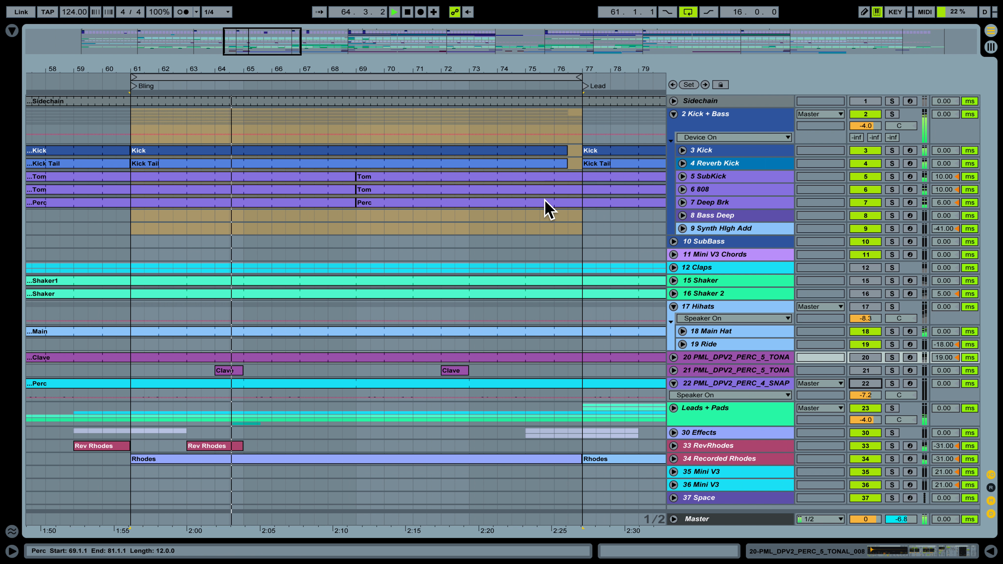
Step: Mute the Deep Brk, 808, SubKick and Reverb Kick tracks and play the loop from bar 61
{"action": "left_click_drag", "start_coordinate": [392, 69], "coordinate": [407, 68]}
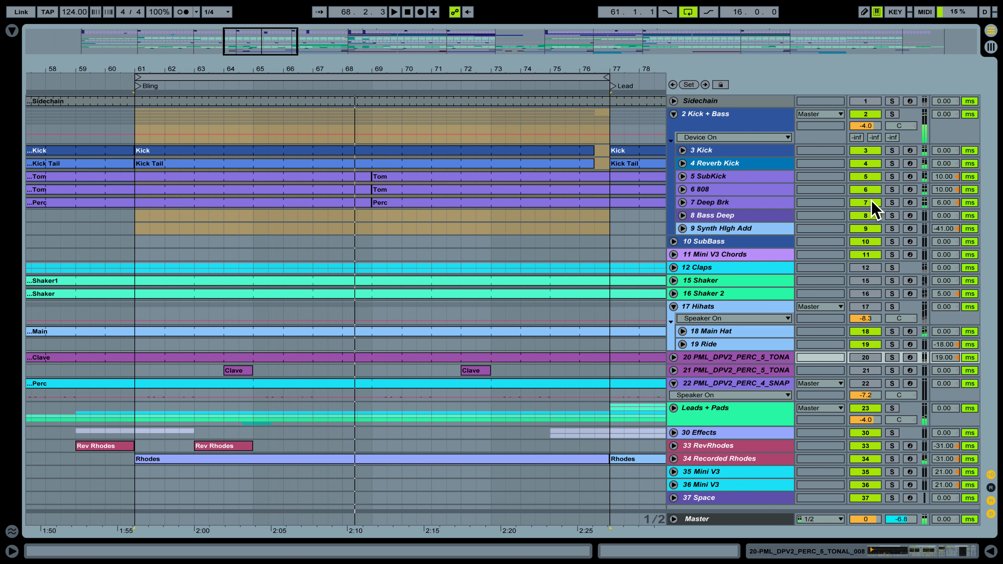
{"action": "left_click_drag", "start_coordinate": [870, 199], "coordinate": [868, 161]}
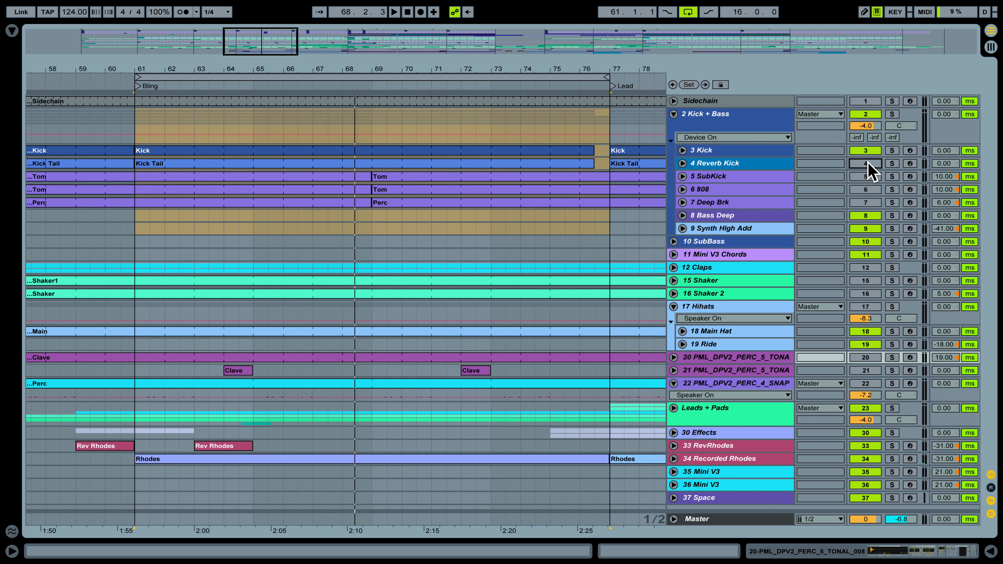
{"action": "key", "text": "space"}
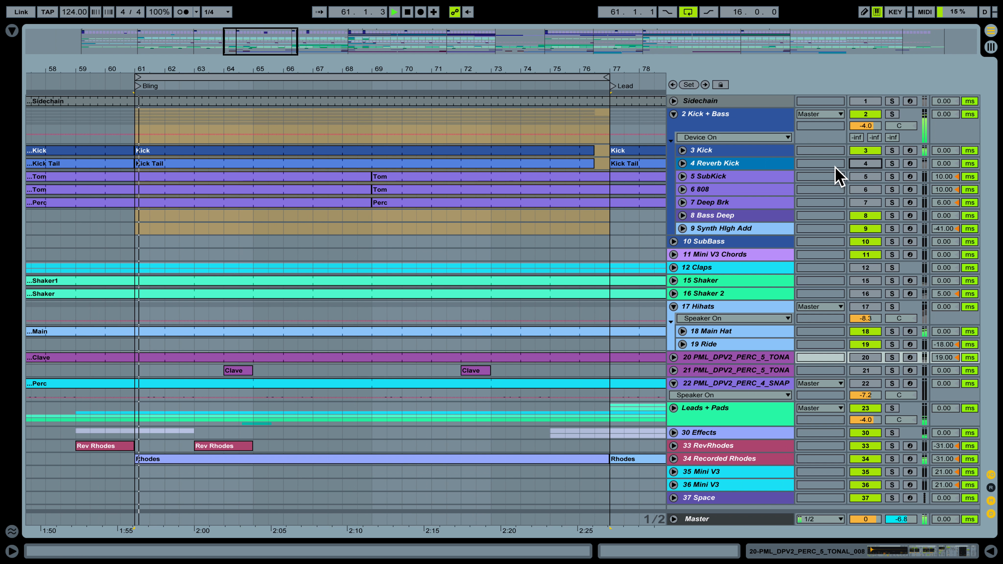
Step: Unfold the Kick track, show its devices, and compare its sound with EQ Eight off and on during playback
{"action": "left_click", "coordinate": [683, 151]}
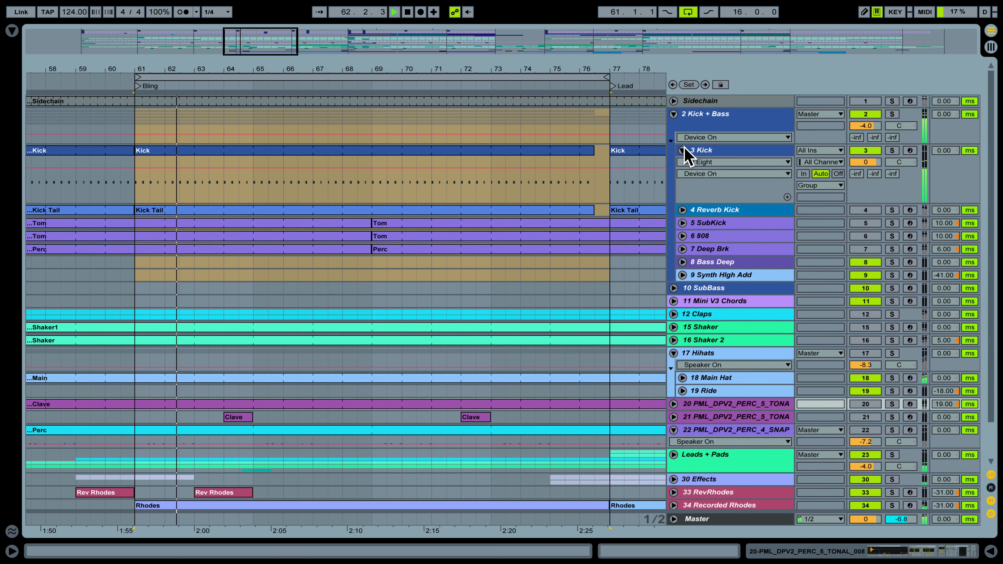
{"action": "left_click", "coordinate": [771, 148]}
{"action": "double_click", "coordinate": [771, 151]}
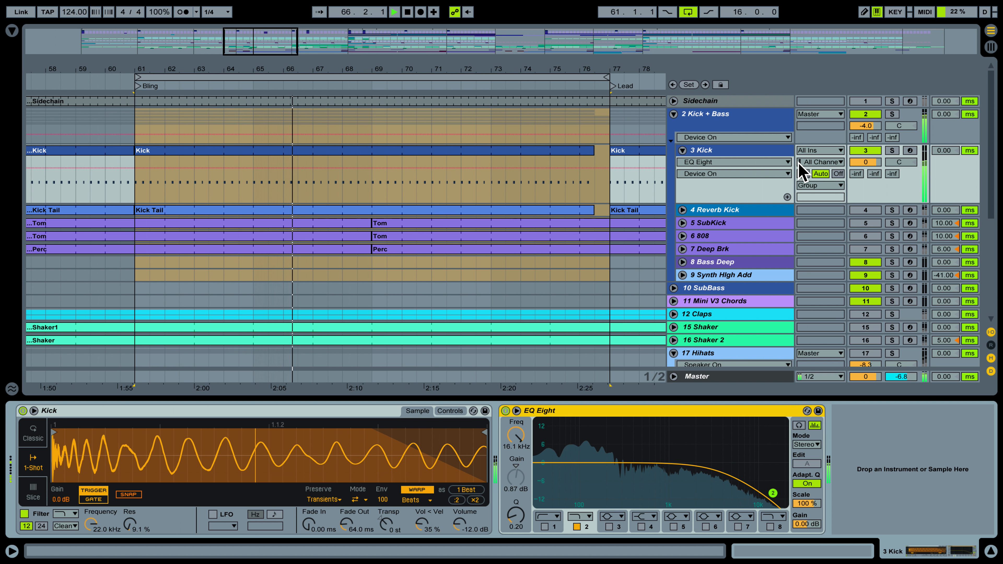
{"action": "left_click", "coordinate": [506, 411]}
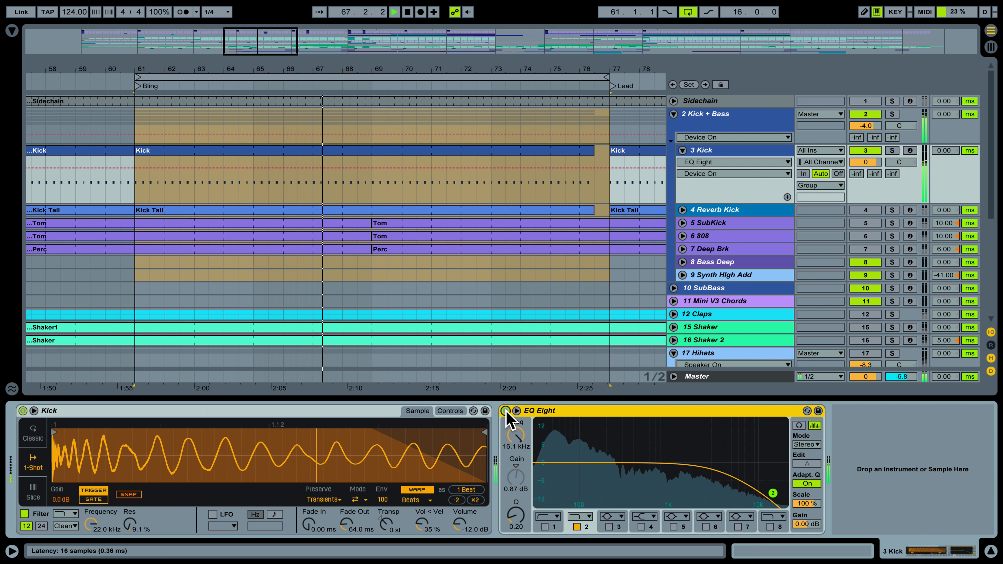
{"action": "left_click", "coordinate": [506, 411]}
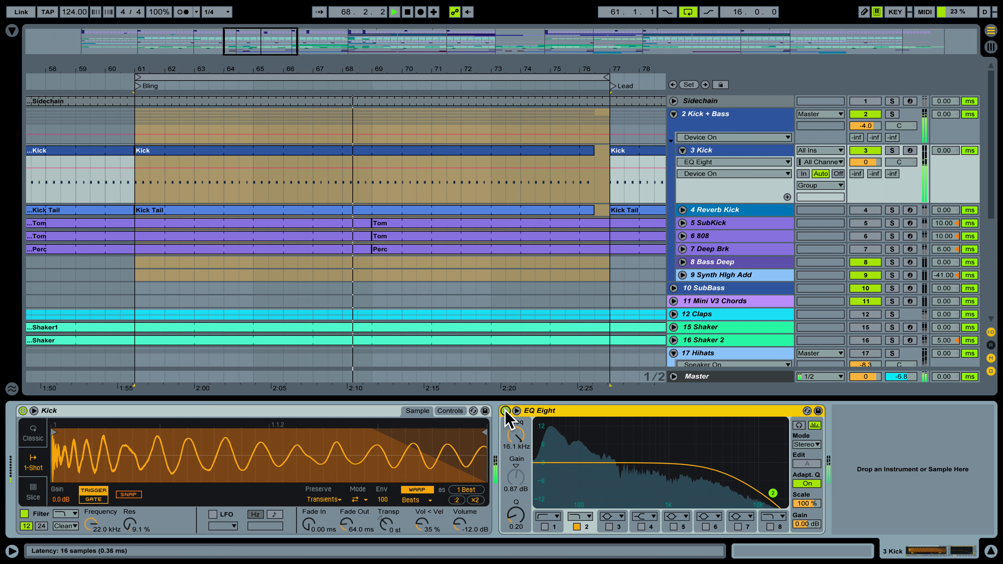
{"action": "key", "text": "space"}
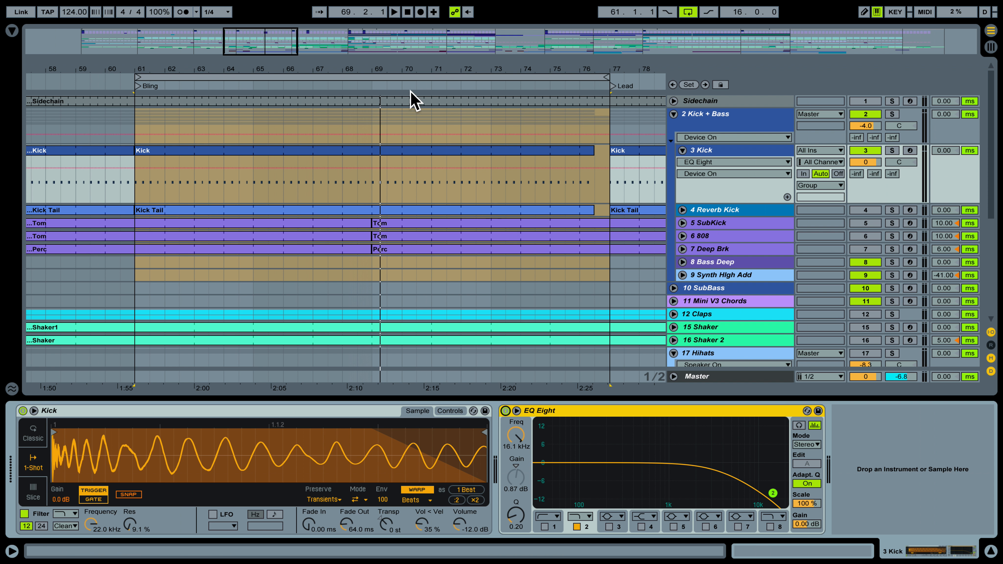
Step: Open the Kick clip's notes, select all the B2 notes and try shifting their pitch up and down
{"action": "double_click", "coordinate": [424, 150]}
{"action": "left_click", "coordinate": [291, 202]}
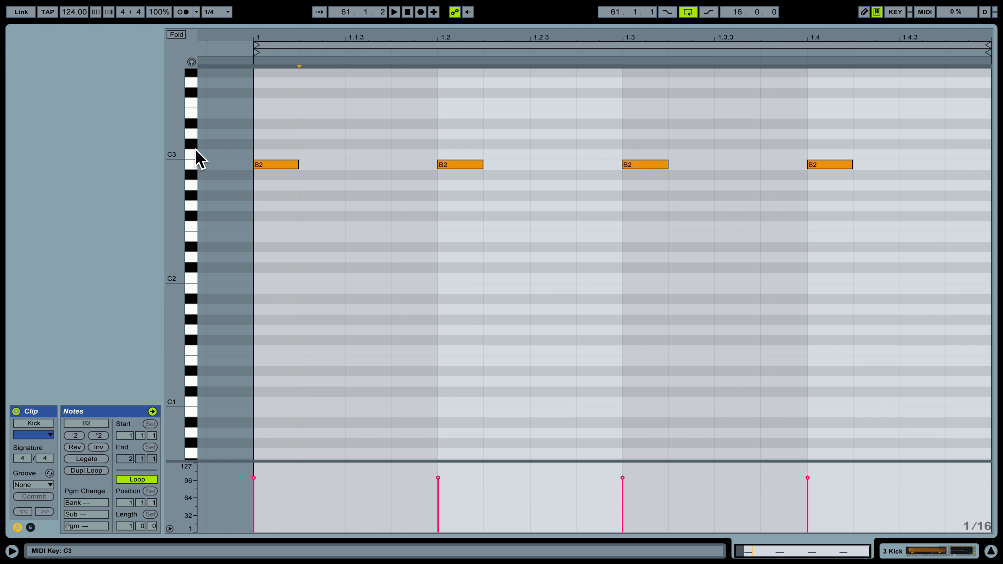
{"action": "left_click_drag", "start_coordinate": [905, 209], "coordinate": [248, 139]}
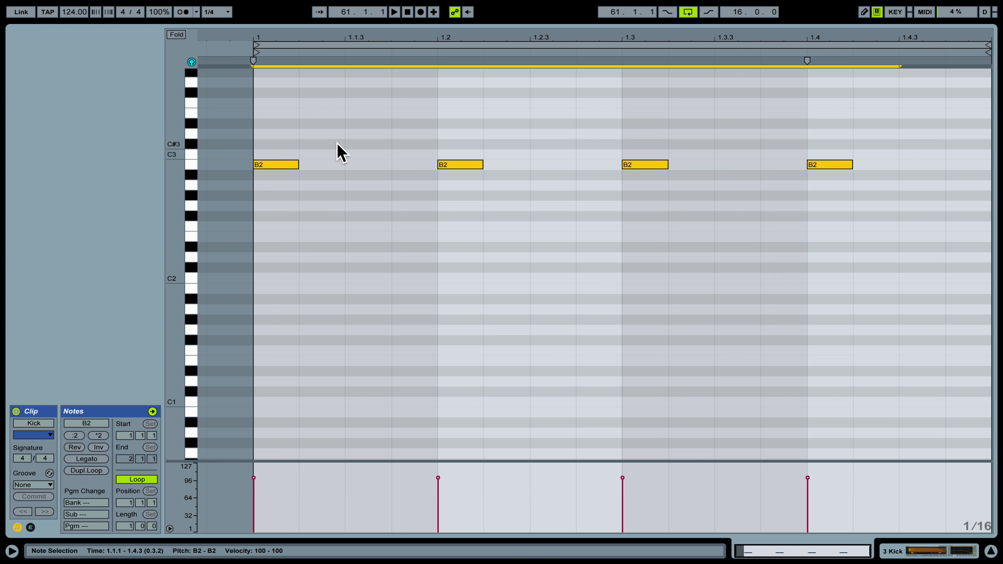
{"action": "left_click", "coordinate": [277, 164]}
{"action": "left_click_drag", "start_coordinate": [269, 166], "coordinate": [271, 155]}
{"action": "left_click_drag", "start_coordinate": [324, 129], "coordinate": [281, 142]}
{"action": "left_click", "coordinate": [297, 190]}
{"action": "key", "text": "Down"}
{"action": "left_click", "coordinate": [344, 166]}
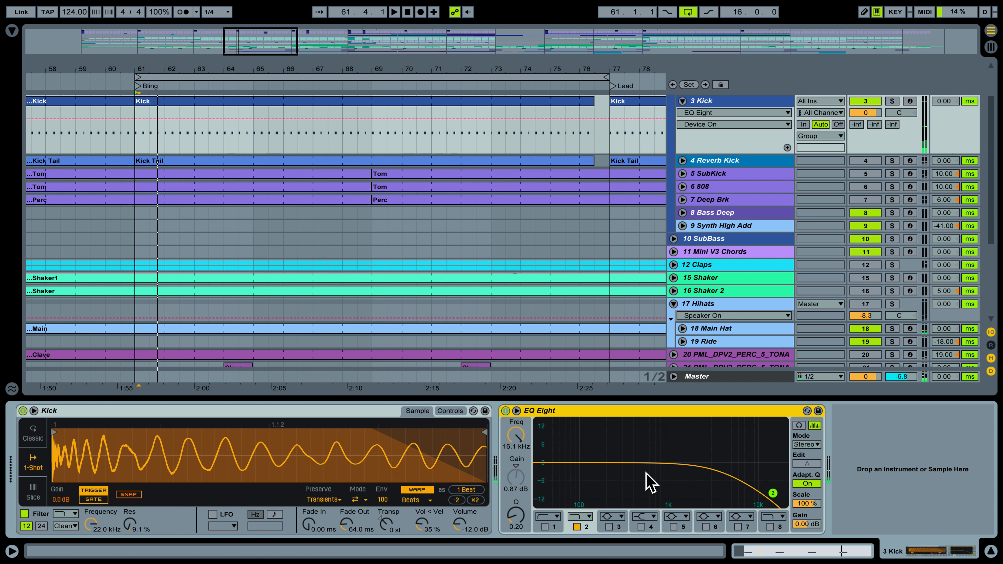
Step: Audition the Kick track with its EQ Eight bypassed and active, and unmute the Reverb Kick track
{"action": "key", "text": "space"}
{"action": "left_click", "coordinate": [505, 411]}
{"action": "left_click", "coordinate": [505, 411]}
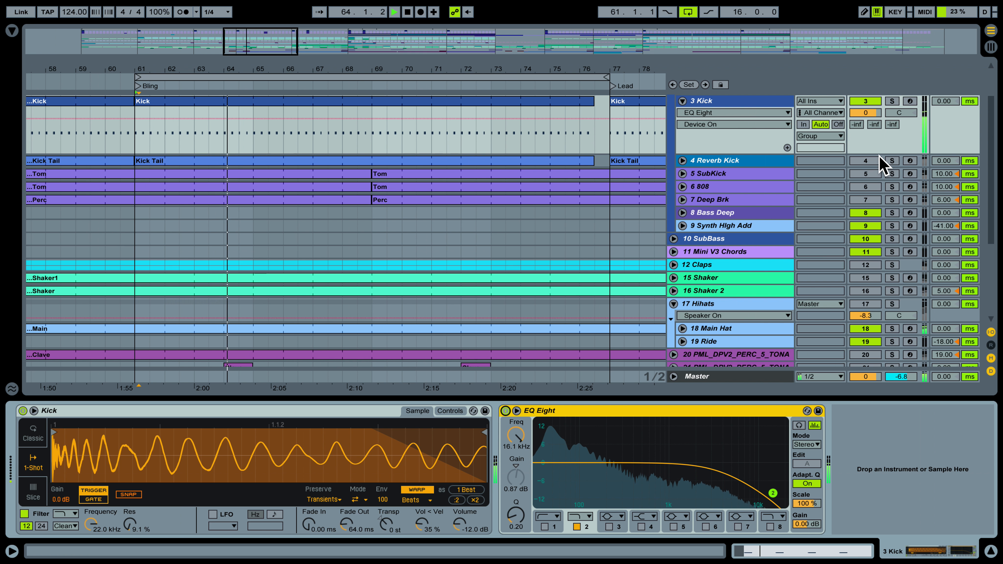
{"action": "key", "text": "space"}
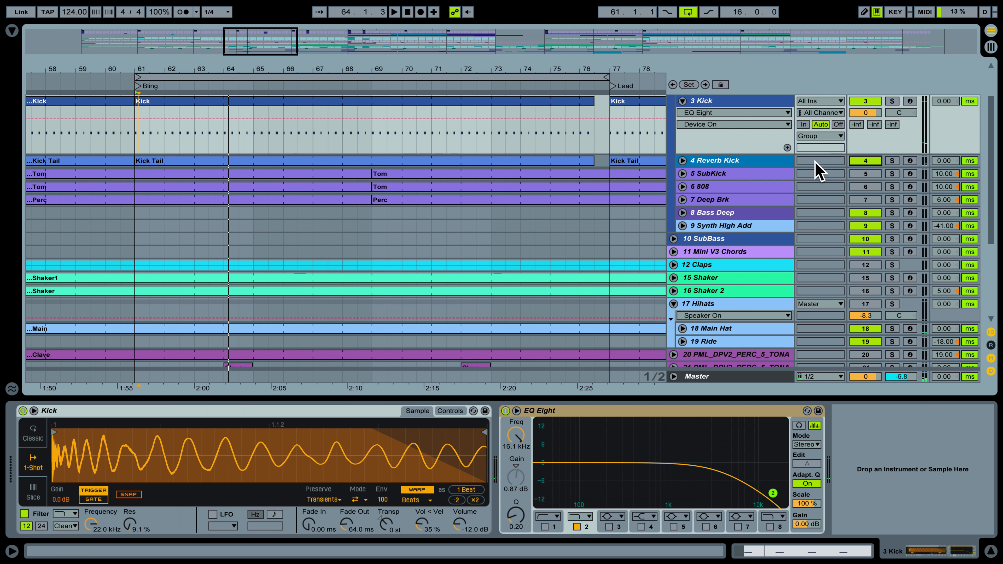
Step: Show the Reverb Kick track's devices, solo the track and play it from bar 61
{"action": "left_click", "coordinate": [735, 160]}
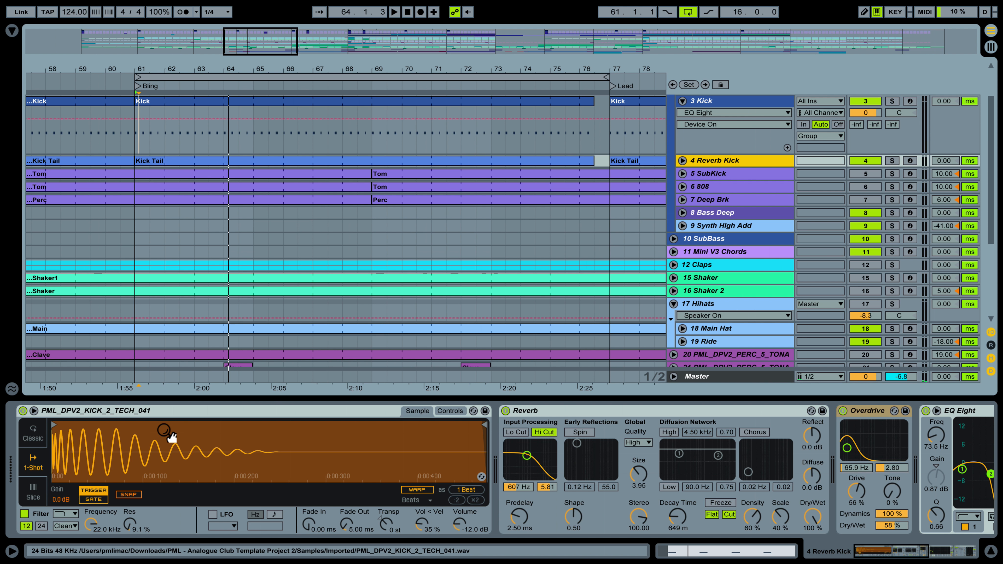
{"action": "left_click", "coordinate": [892, 160]}
{"action": "key", "text": "space"}
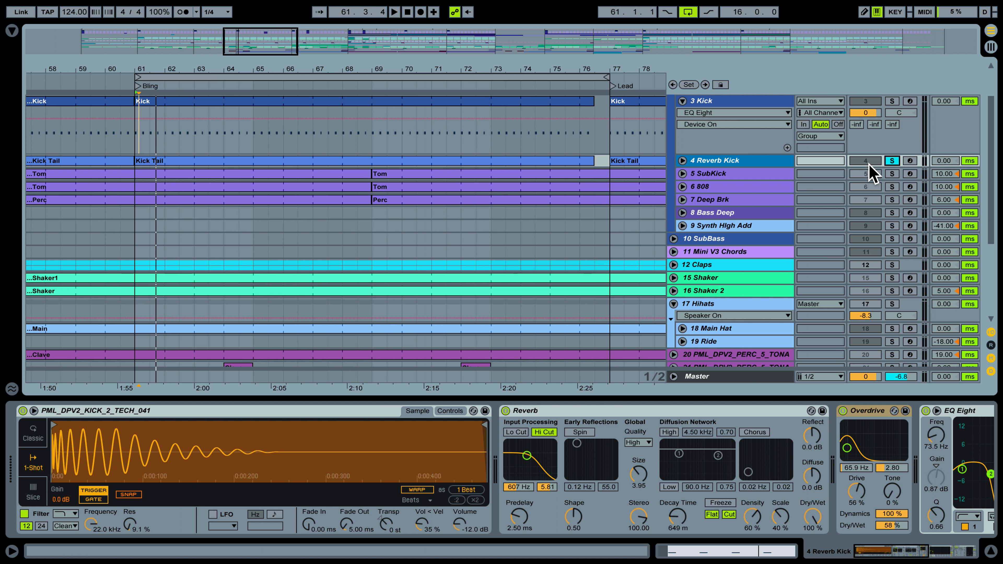
{"action": "key", "text": "space"}
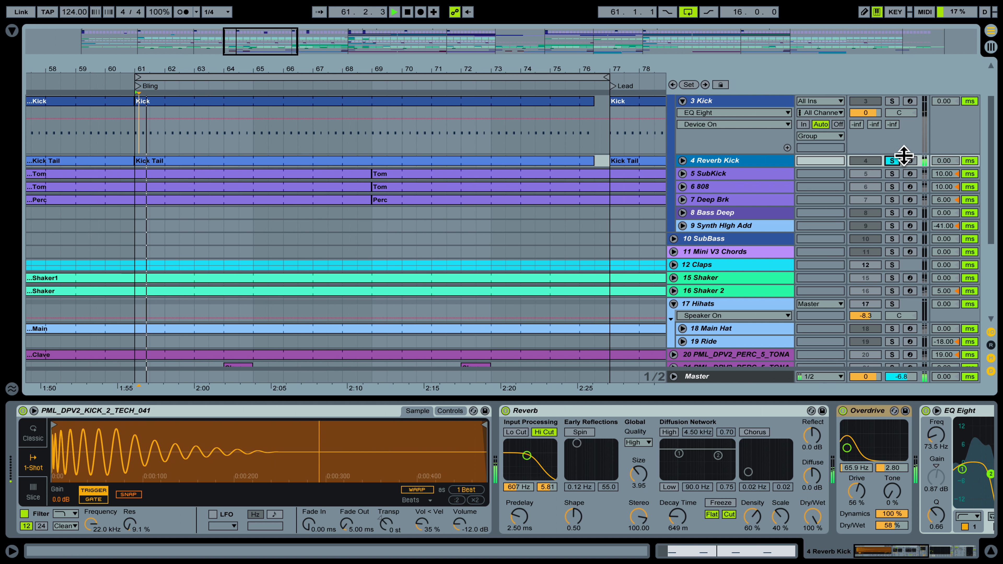
Step: Unfold the Reverb Kick track, collapse its Reverb and Overdrive devices, and bring the end of the device chain into view
{"action": "left_click", "coordinate": [683, 162]}
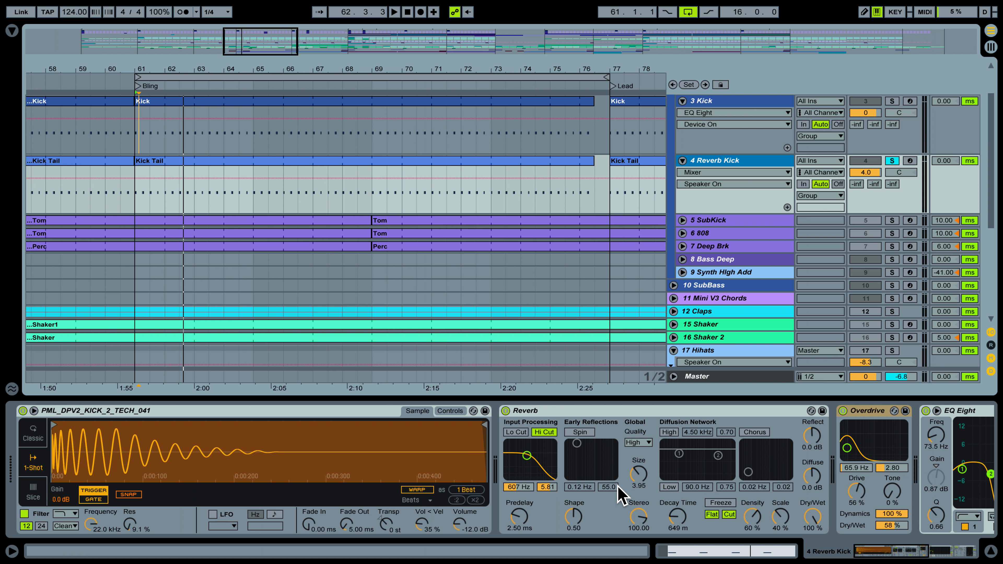
{"action": "double_click", "coordinate": [524, 412]}
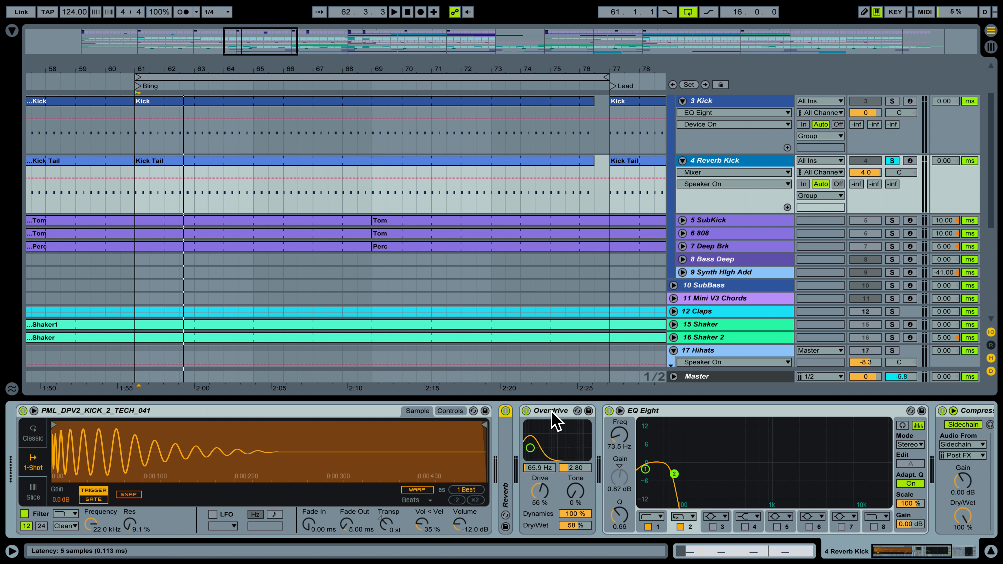
{"action": "double_click", "coordinate": [553, 412]}
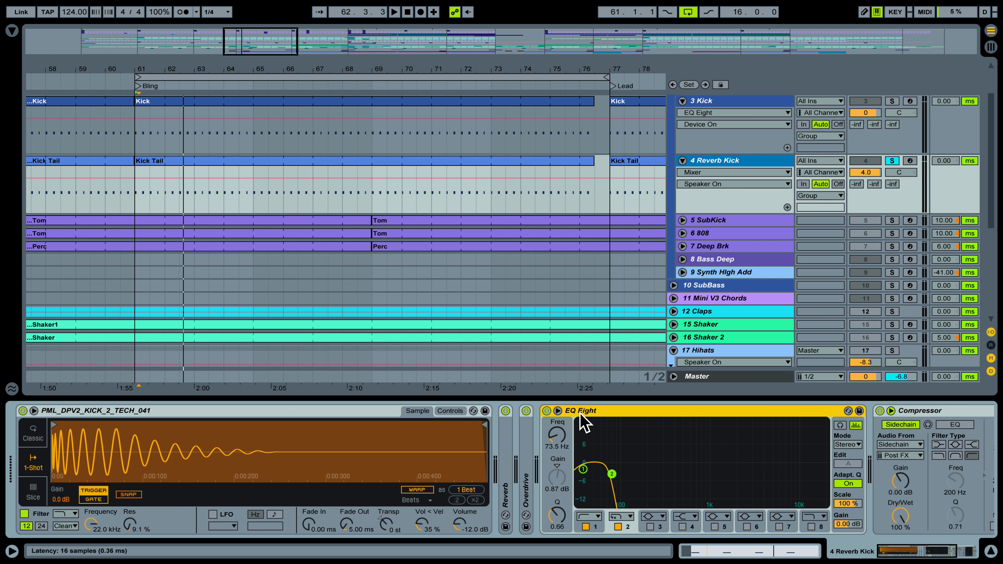
{"action": "left_click_drag", "start_coordinate": [956, 557], "coordinate": [970, 554]}
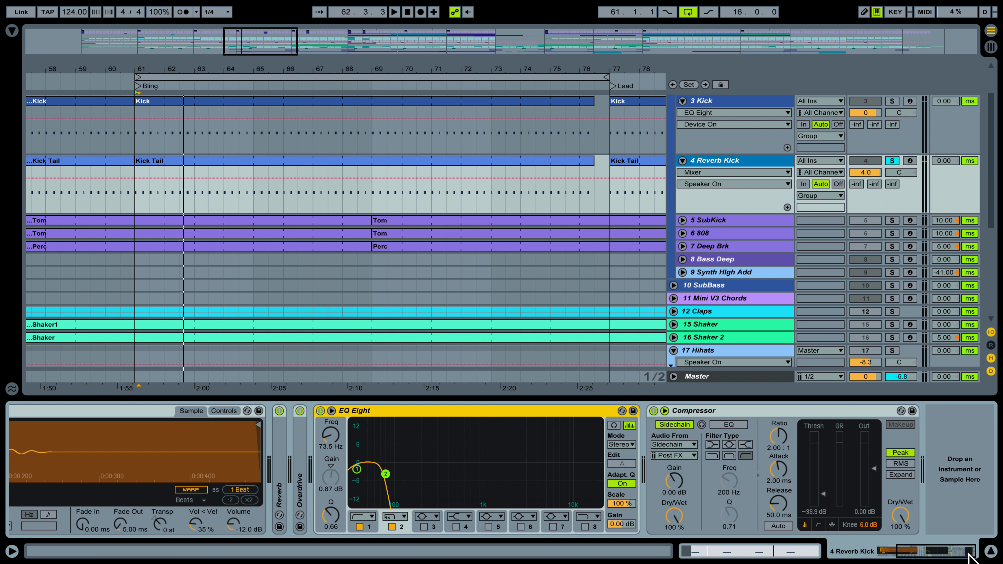
Step: Bypass the Reverb Kick track's Compressor, EQ Eight, Overdrive and Reverb, and play the dry kick sample
{"action": "left_click", "coordinate": [653, 411]}
{"action": "left_click", "coordinate": [320, 412]}
{"action": "left_click", "coordinate": [301, 411]}
{"action": "left_click", "coordinate": [281, 412]}
{"action": "key", "text": "space"}
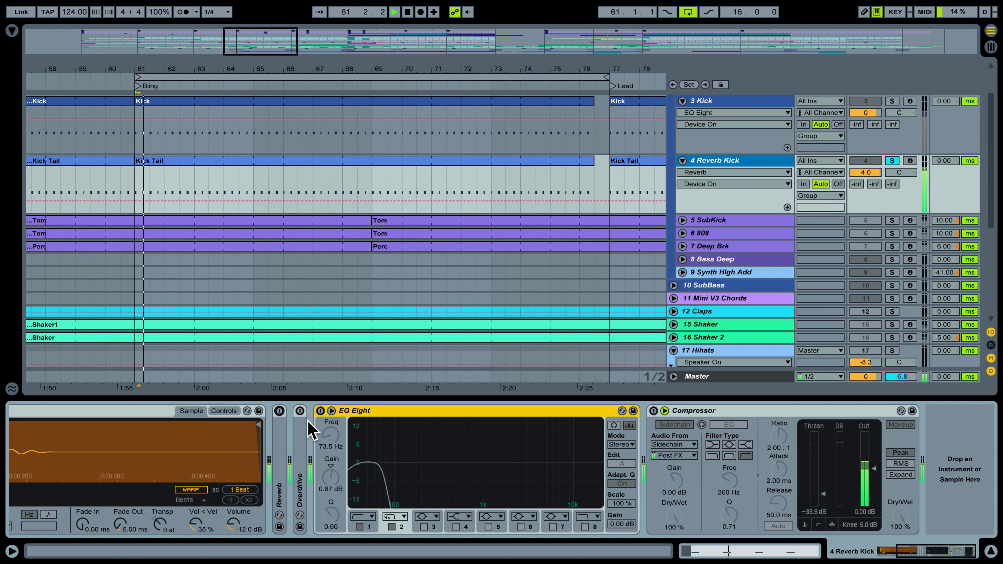
{"action": "key", "text": "space"}
Step: Find PML_DPV2_KICK_2_TECH_041.wav in the Deep Premium Vol. 2.1 kick folder, preview it, and play the Reverb Kick track
{"action": "left_click_drag", "start_coordinate": [979, 554], "coordinate": [931, 556]}
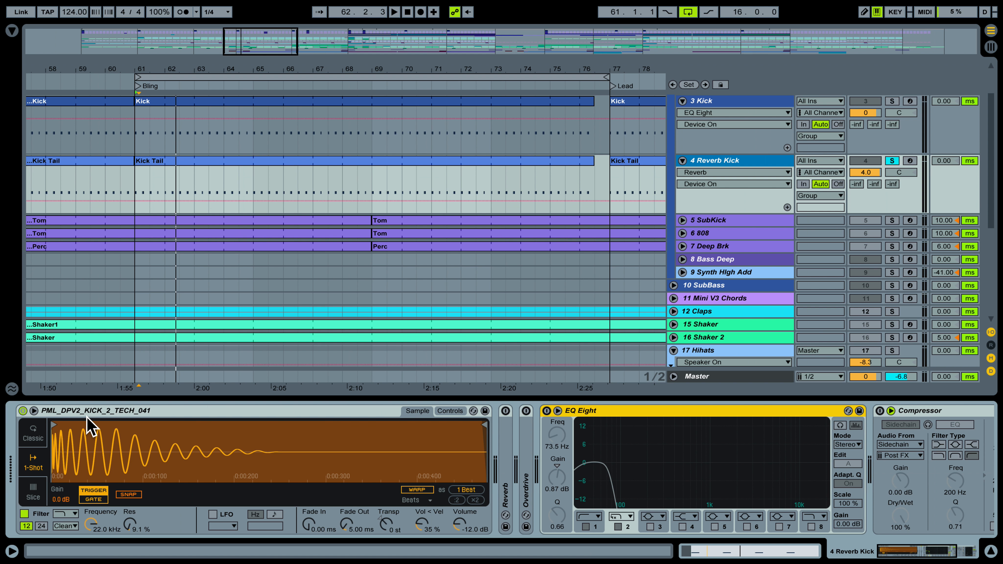
{"action": "left_click", "coordinate": [12, 31]}
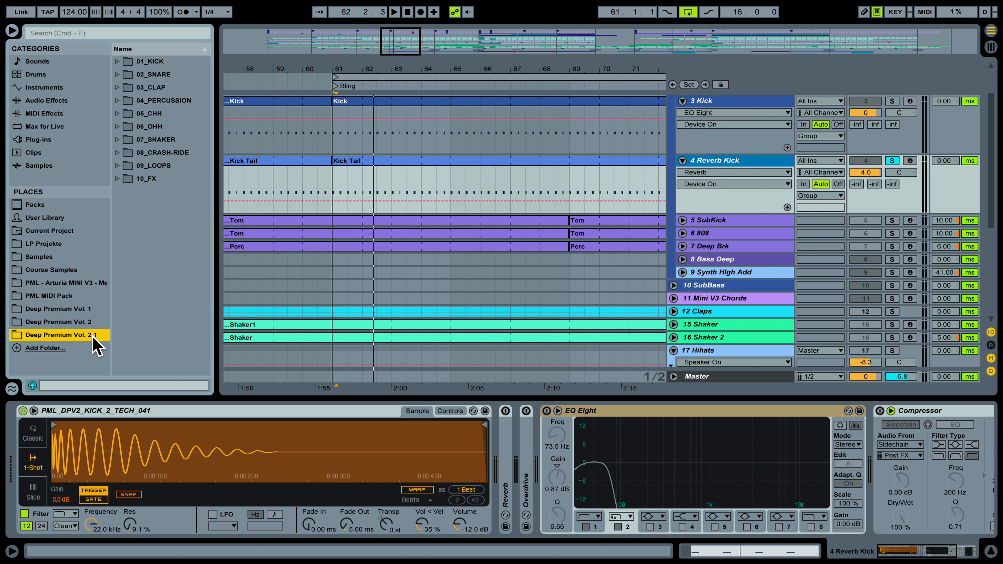
{"action": "left_click", "coordinate": [117, 61]}
{"action": "left_click_drag", "start_coordinate": [218, 113], "coordinate": [287, 179]}
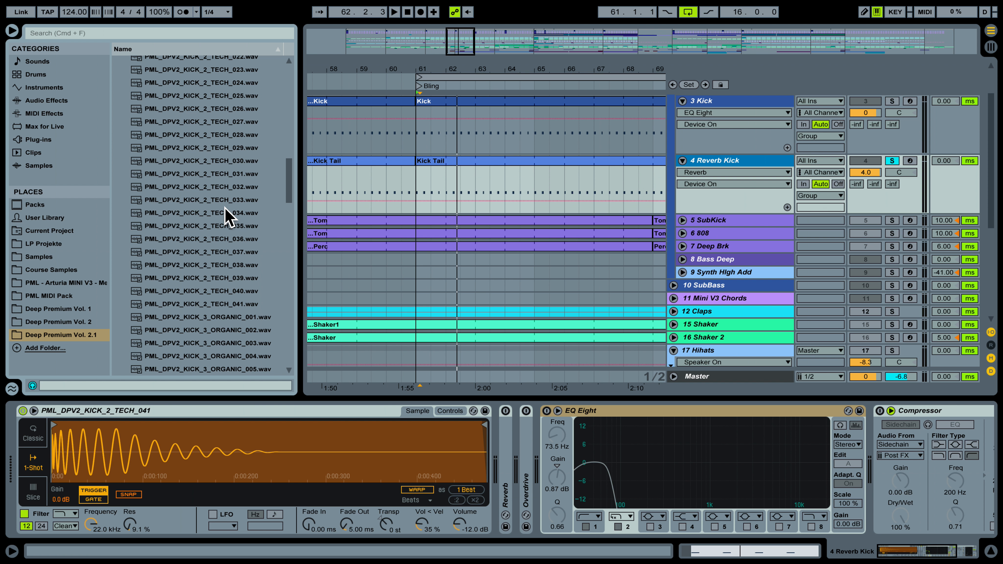
{"action": "left_click", "coordinate": [245, 307]}
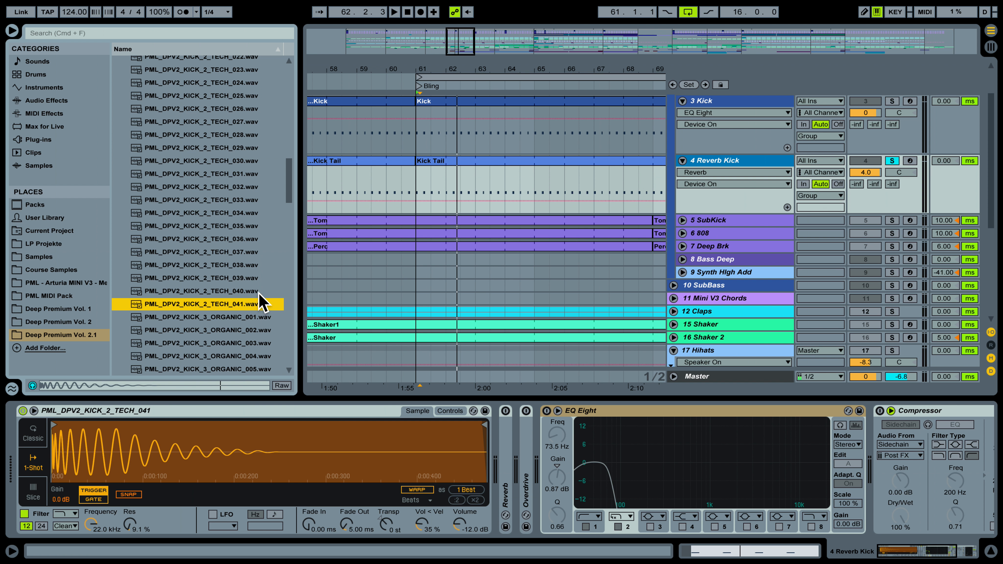
{"action": "left_click_drag", "start_coordinate": [299, 218], "coordinate": [279, 219]}
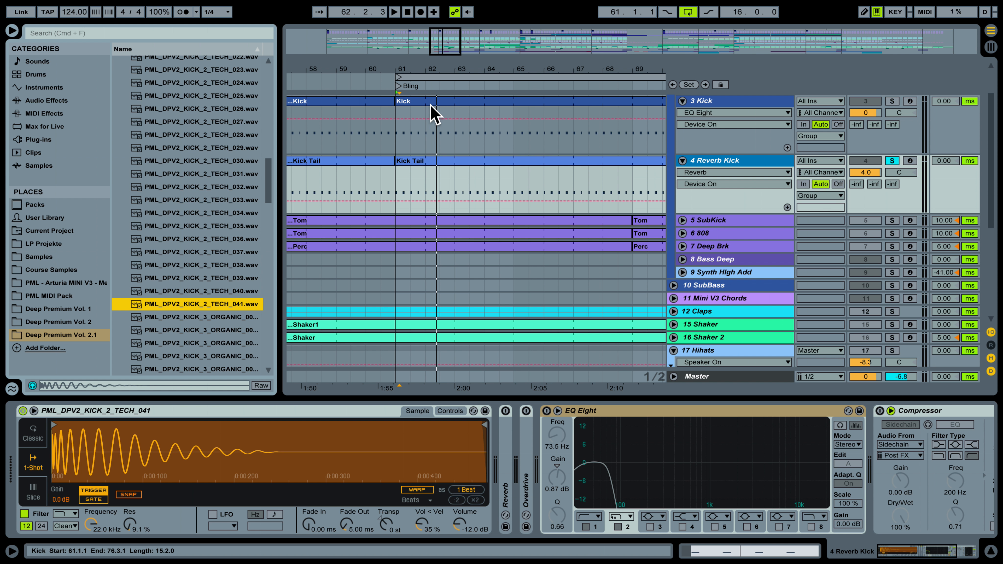
{"action": "key", "text": "space"}
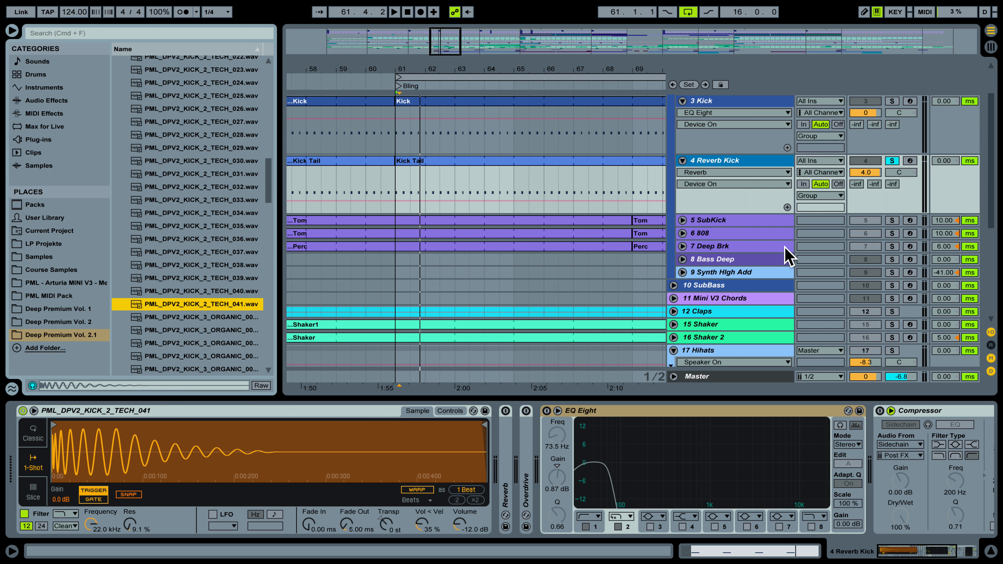
Step: Expand and activate the Reverb on the Reverb Kick track, and compare the sound with it off and on during playback
{"action": "double_click", "coordinate": [506, 439]}
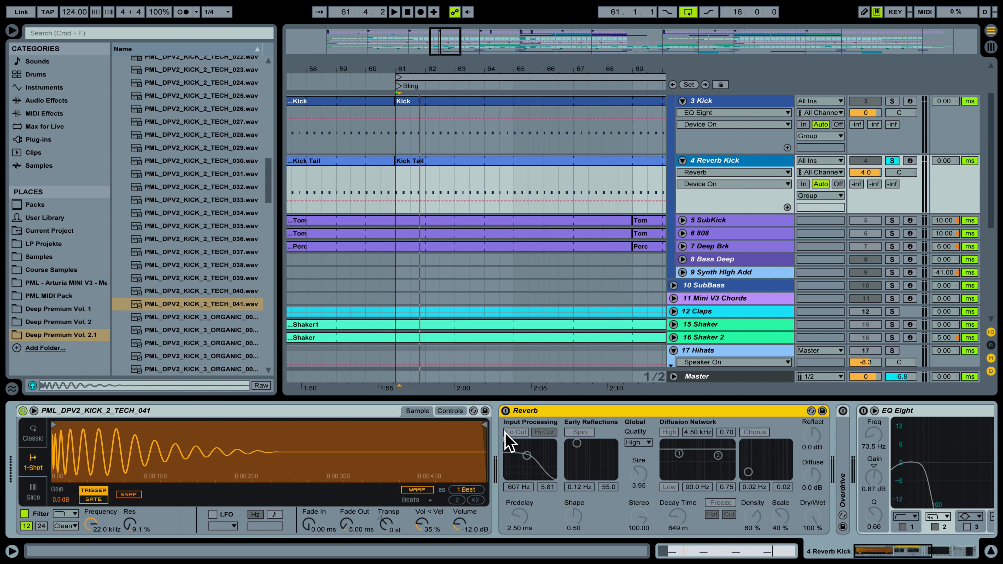
{"action": "left_click", "coordinate": [506, 411]}
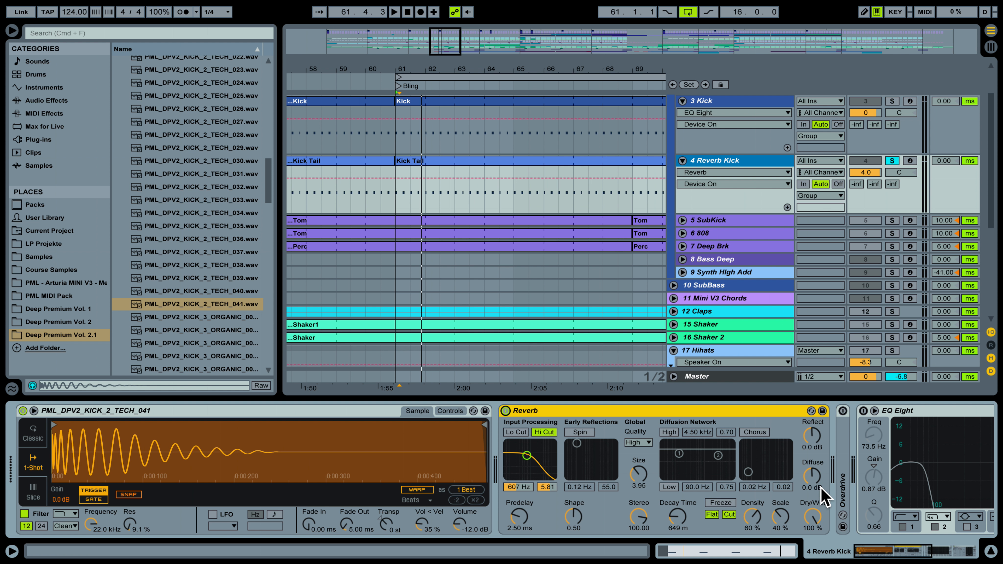
{"action": "key", "text": "space"}
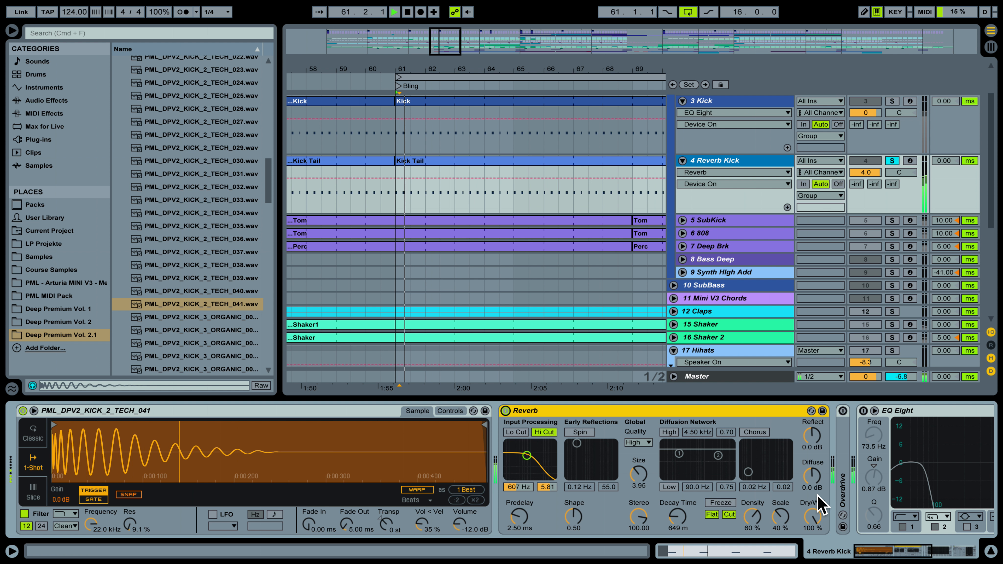
{"action": "left_click", "coordinate": [506, 411]}
{"action": "left_click", "coordinate": [506, 411]}
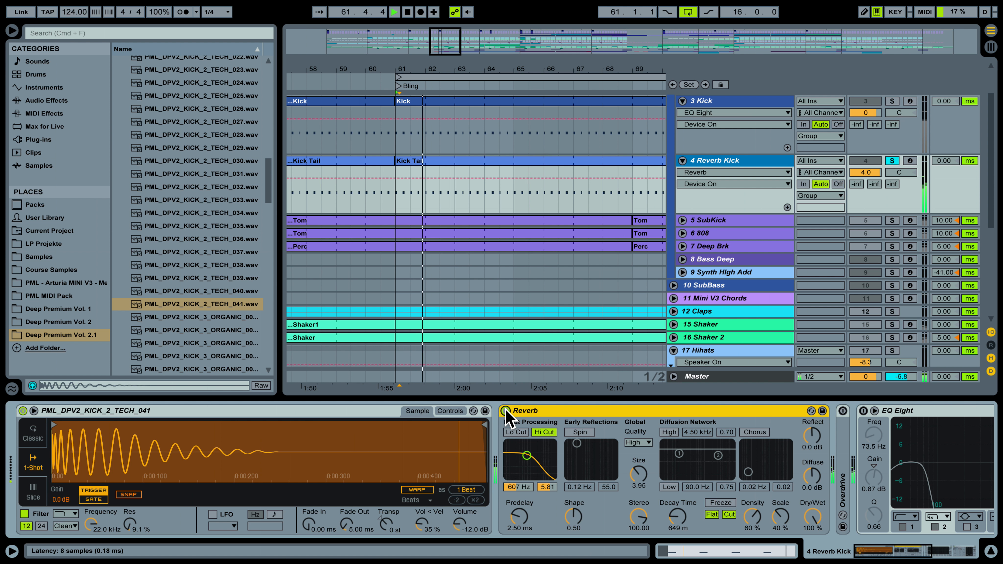
{"action": "key", "text": "space"}
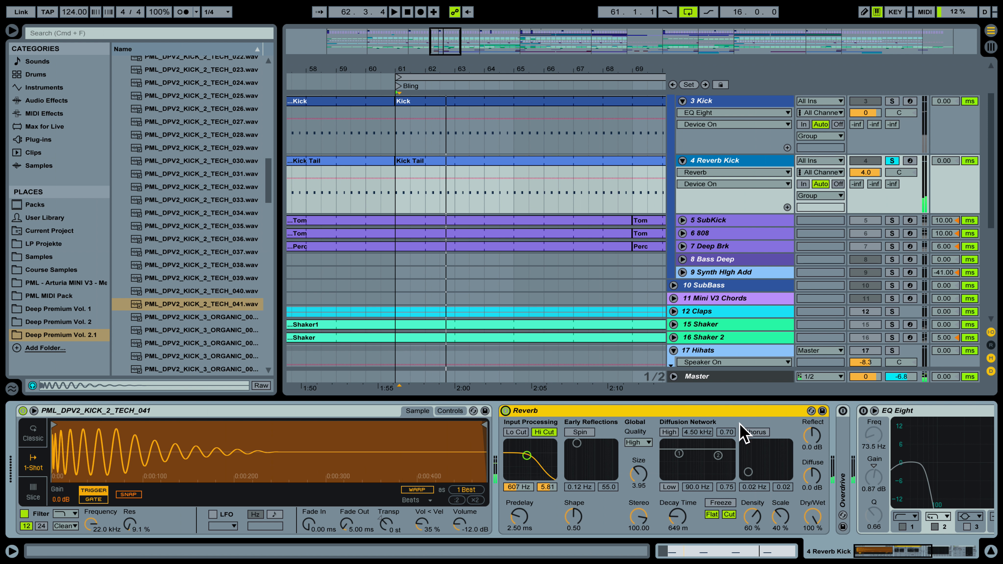
Step: Expand and activate the Overdrive on the Reverb Kick track and audition the result
{"action": "double_click", "coordinate": [845, 442]}
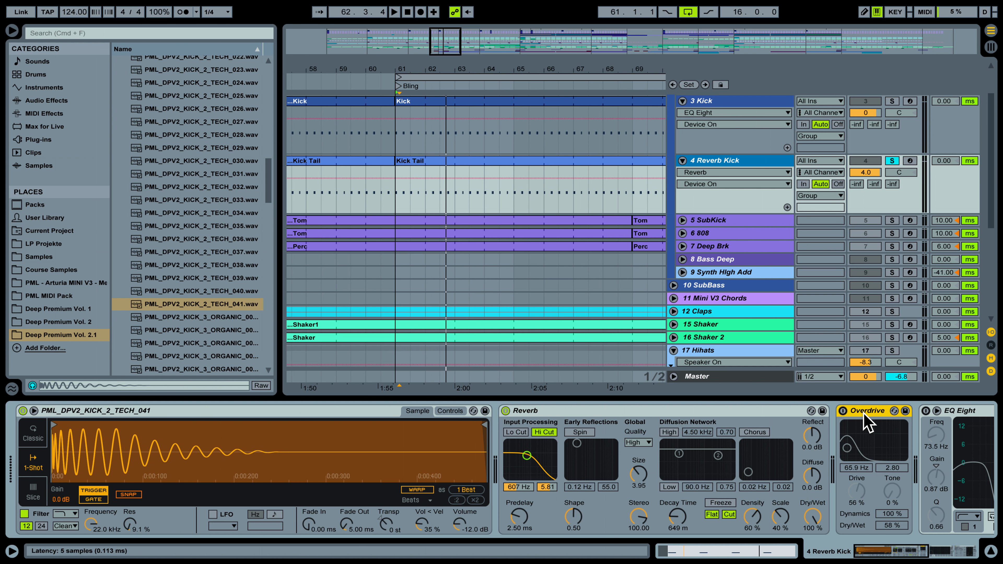
{"action": "left_click", "coordinate": [844, 412]}
{"action": "key", "text": "space"}
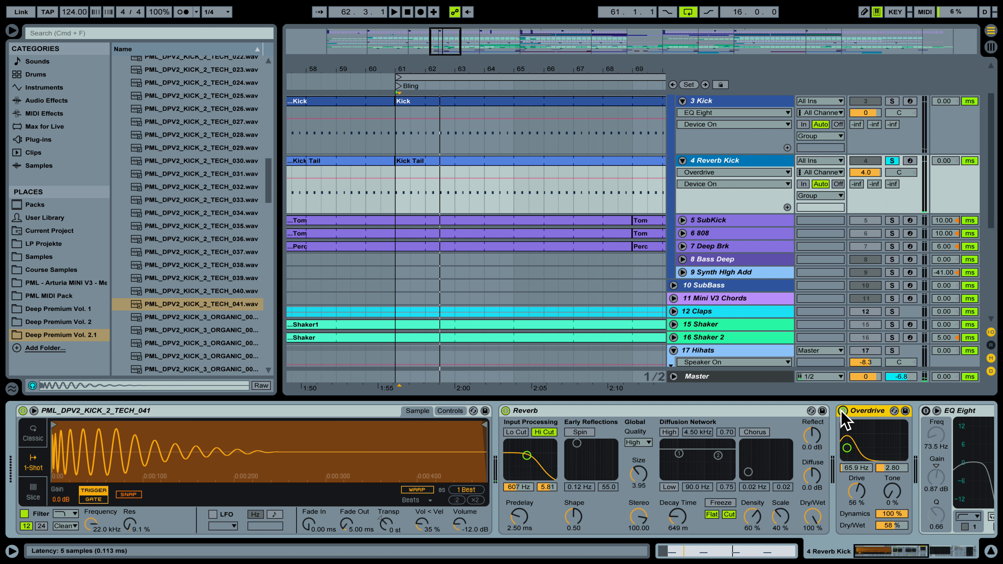
Step: Activate the Reverb Kick track's EQ Eight, set band 2 to 74.8 Hz, and audition the filtered sound
{"action": "left_click_drag", "start_coordinate": [529, 69], "coordinate": [507, 77]}
{"action": "scroll", "coordinate": [632, 475], "scroll_direction": "right", "scroll_amount": 10}
{"action": "left_click", "coordinate": [523, 412]}
{"action": "left_click_drag", "start_coordinate": [587, 474], "coordinate": [589, 474]}
{"action": "left_click", "coordinate": [598, 517]}
{"action": "key", "text": "space"}
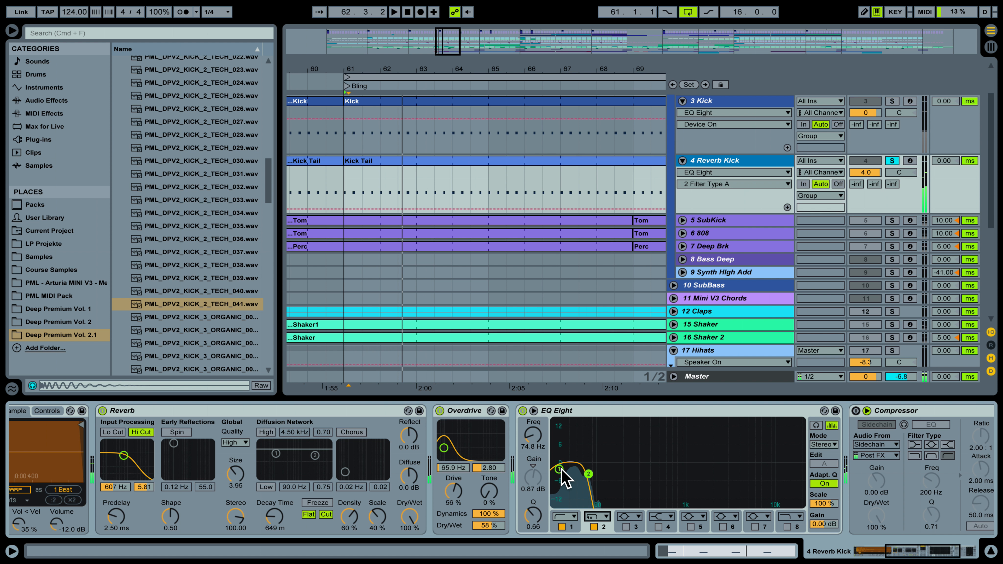
{"action": "key", "text": "space"}
{"action": "key", "text": "space"}
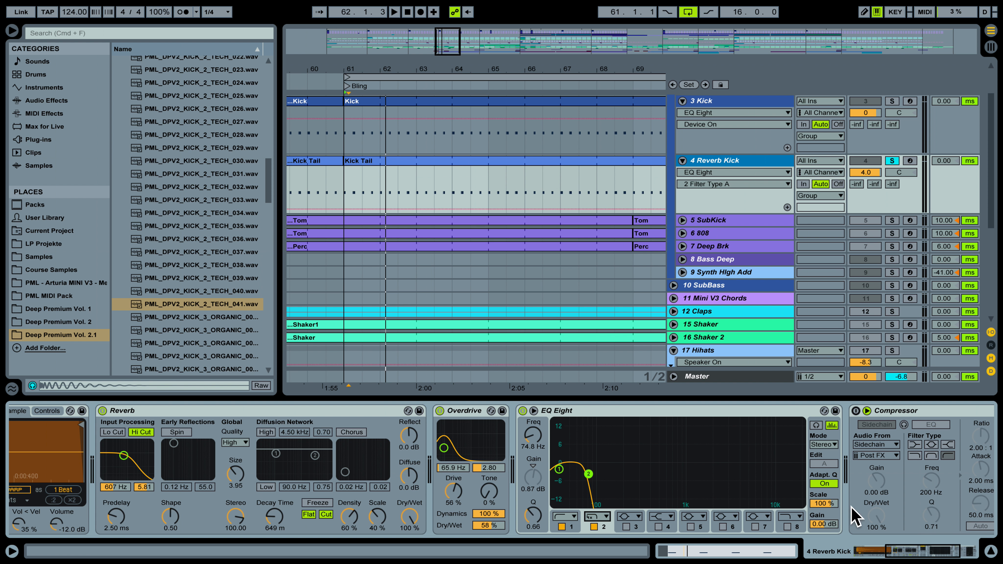
Step: Solo the Kick track alongside Reverb Kick, compare the sidechain Compressor off and on during playback, and leave it on
{"action": "left_click_drag", "start_coordinate": [921, 552], "coordinate": [943, 558]}
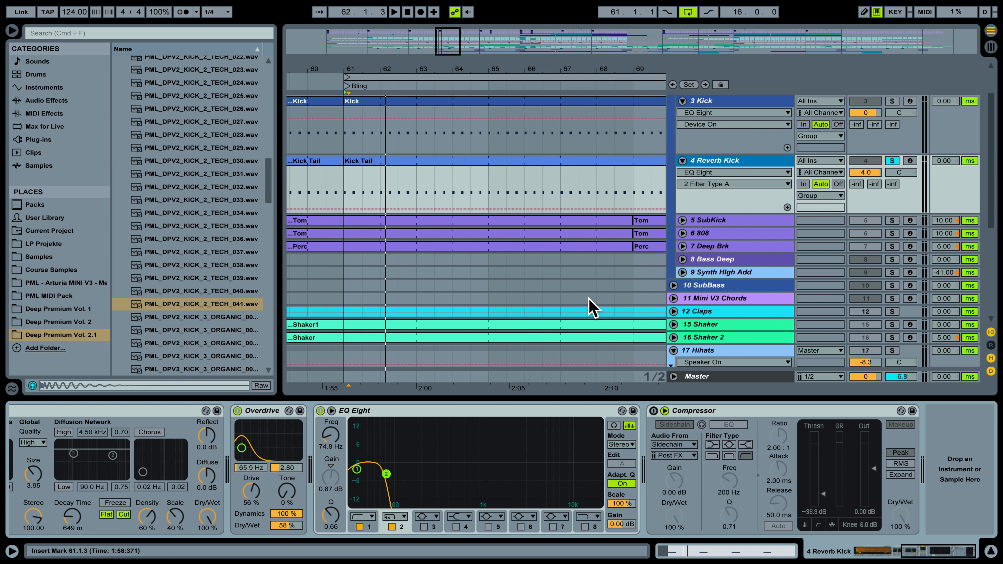
{"action": "left_click", "coordinate": [892, 101], "text": "super"}
{"action": "key", "text": "space"}
{"action": "left_click", "coordinate": [654, 411]}
{"action": "left_click", "coordinate": [653, 411]}
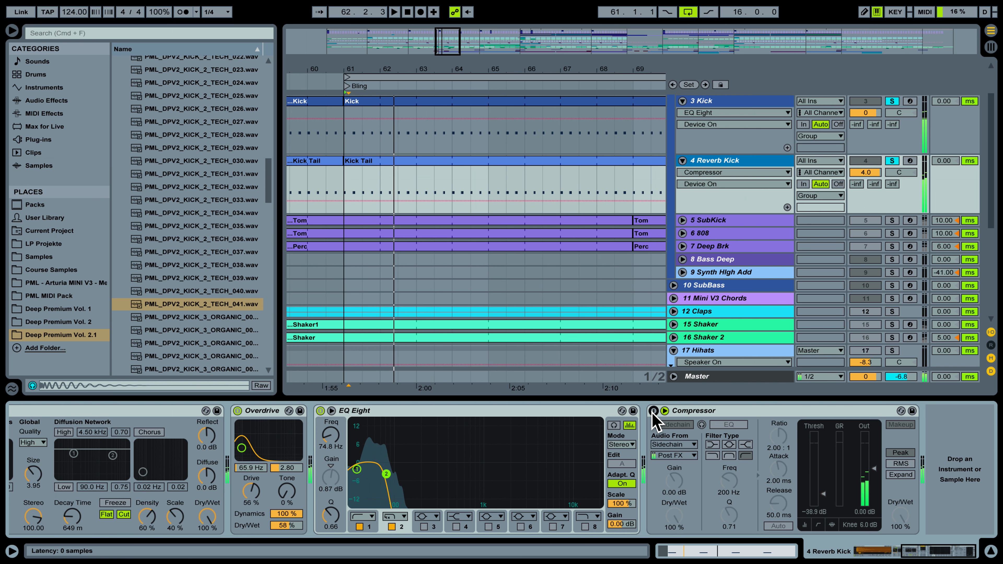
{"action": "key", "text": "space"}
{"action": "left_click", "coordinate": [654, 411]}
{"action": "key", "text": "space"}
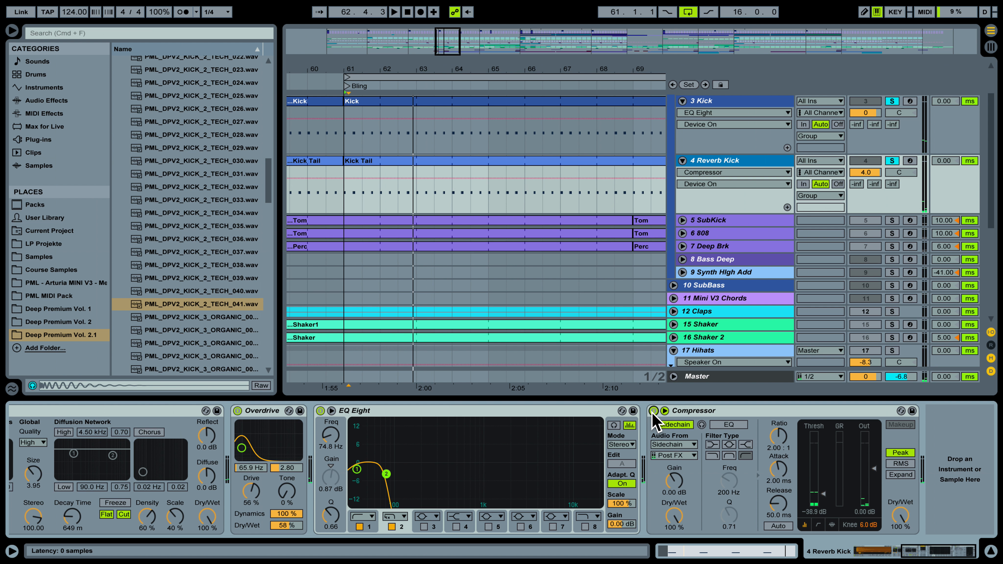
{"action": "key", "text": "space"}
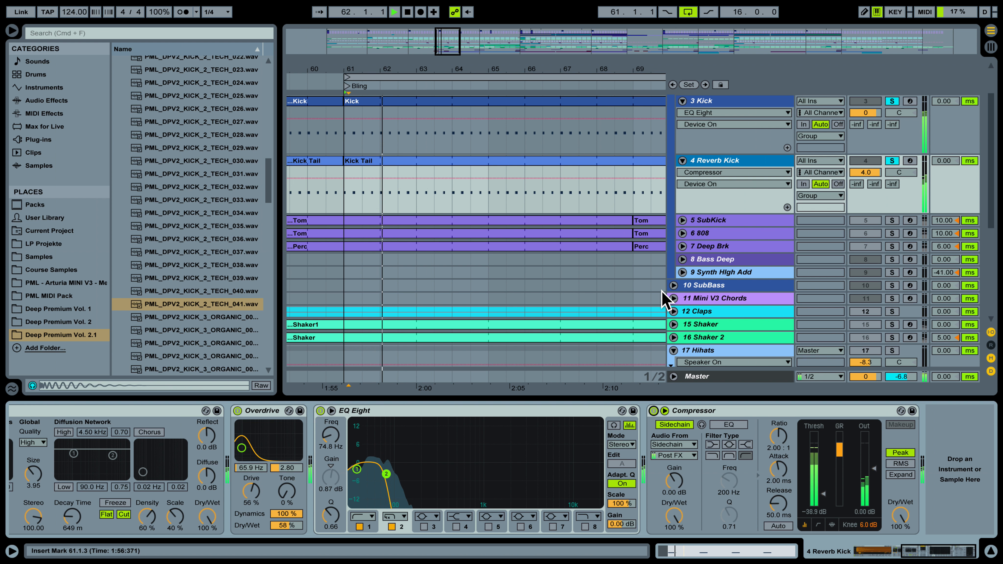
{"action": "key", "text": "space"}
Step: Unfold the SubKick track, audition it using solo, and clear the solo
{"action": "left_click", "coordinate": [682, 221]}
{"action": "left_click", "coordinate": [896, 220]}
{"action": "key", "text": "space"}
{"action": "key", "text": "space"}
{"action": "left_click", "coordinate": [893, 220]}
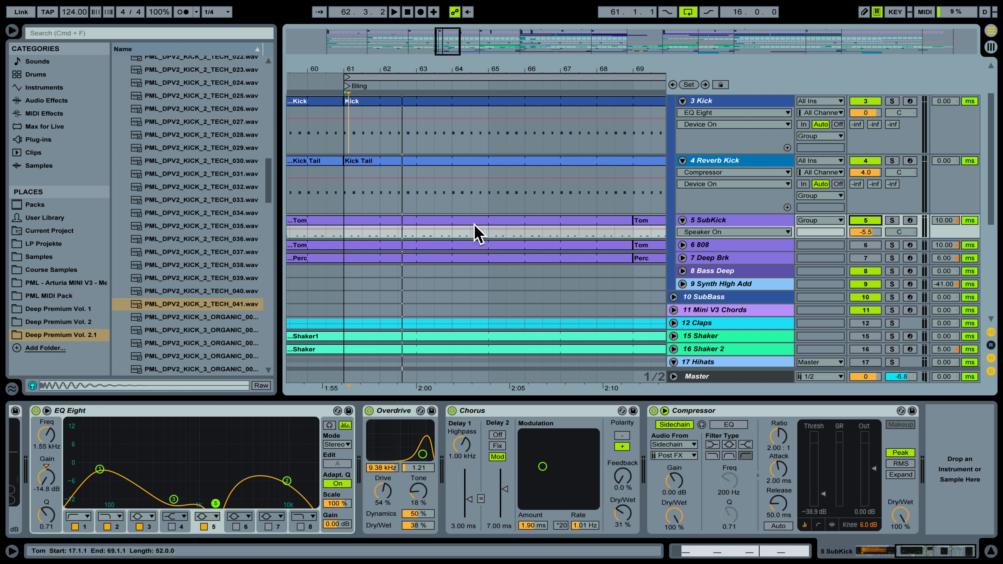
Step: Open the SubKick track's Tom clip to examine its notes during playback, and return to the track's devices
{"action": "double_click", "coordinate": [479, 229]}
{"action": "key", "text": "space"}
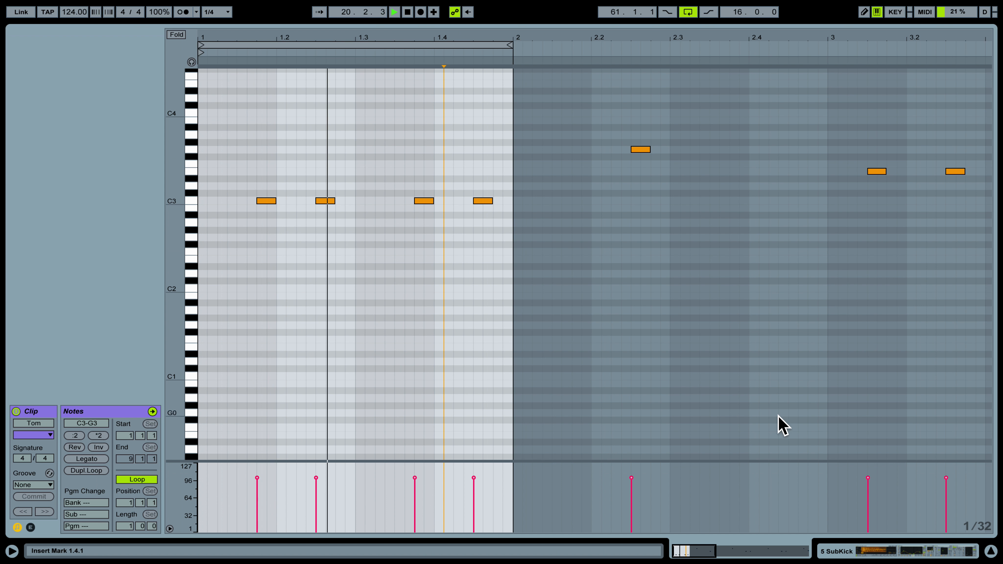
{"action": "left_click", "coordinate": [884, 548]}
{"action": "left_click", "coordinate": [869, 551]}
{"action": "key", "text": "space"}
Step: Bypass the SubKick track's EQ Eight, Overdrive, Chorus and Compressor, collapsing the EQ Eight
{"action": "left_click", "coordinate": [506, 411]}
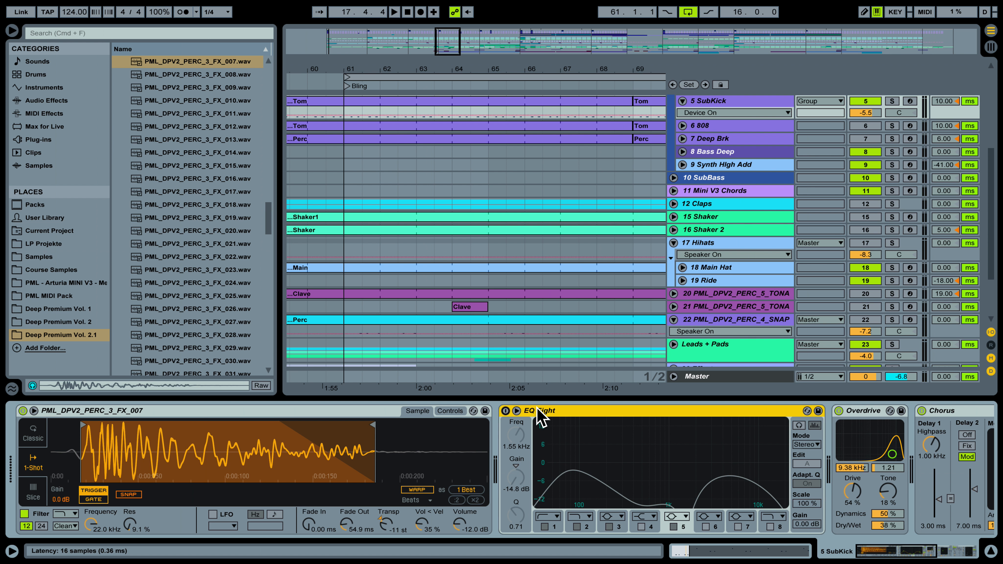
{"action": "double_click", "coordinate": [538, 411]}
{"action": "left_click", "coordinate": [526, 411]}
{"action": "left_click", "coordinate": [609, 411]}
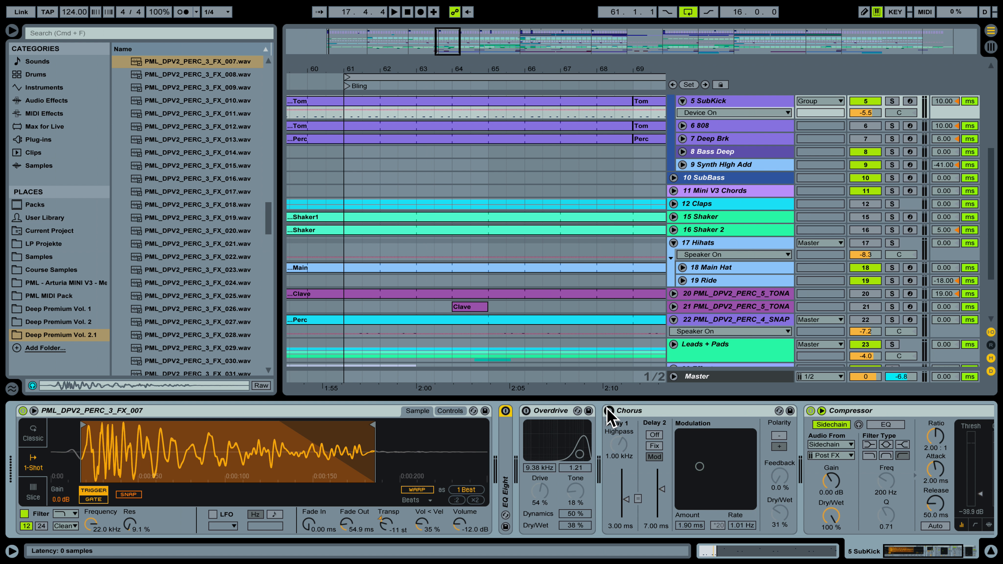
{"action": "left_click", "coordinate": [809, 411]}
Step: Solo the SubKick track, play it without effects, and preview its source sample PML_DPV2_PERC_3_FX_007.wav
{"action": "key", "text": "space"}
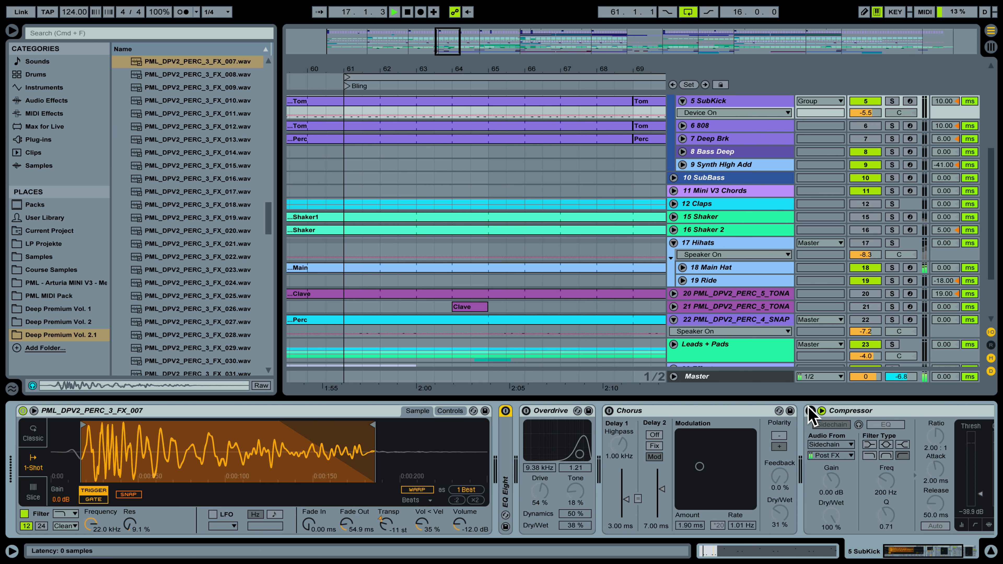
{"action": "left_click", "coordinate": [892, 101]}
{"action": "key", "text": "space"}
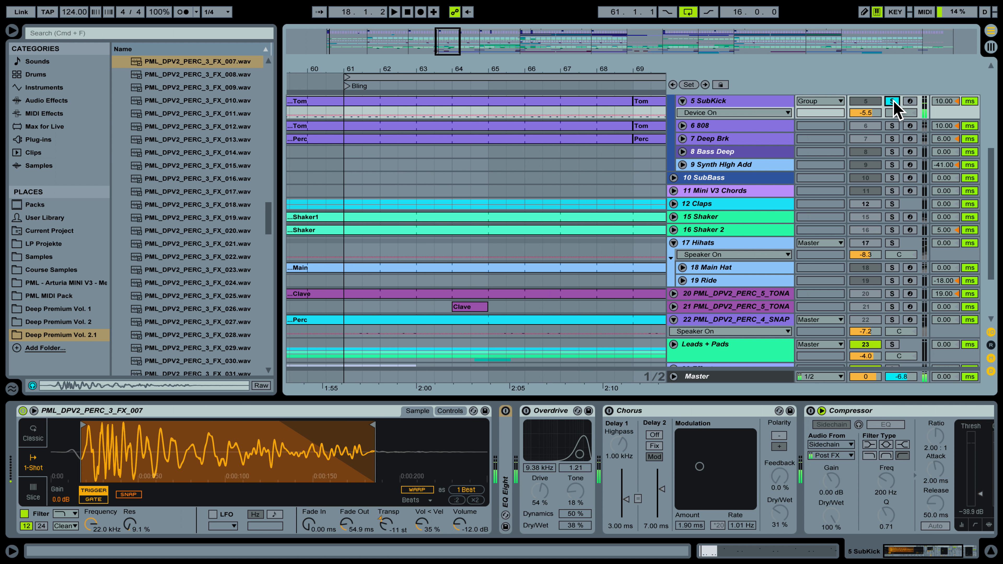
{"action": "key", "text": "space"}
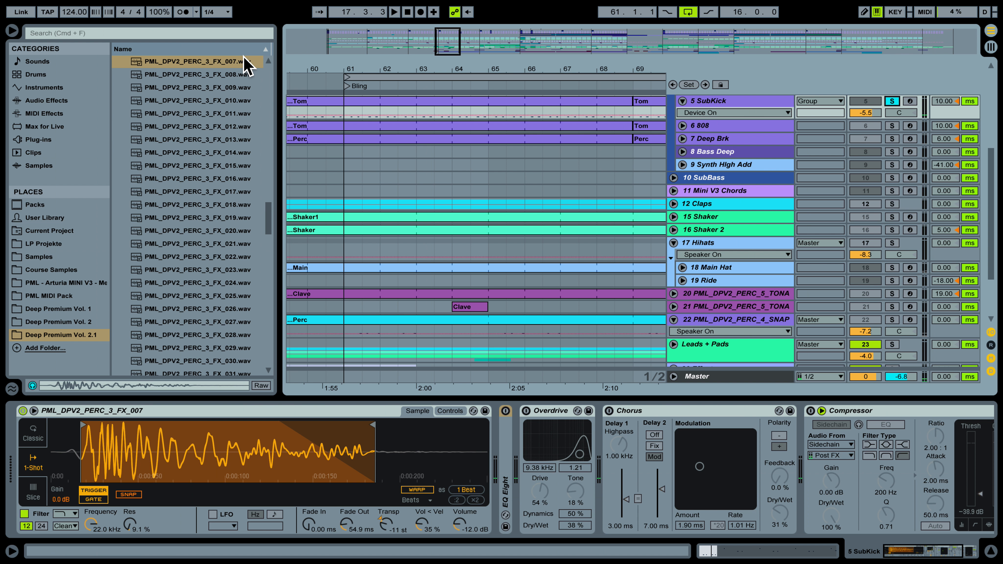
{"action": "left_click", "coordinate": [230, 61]}
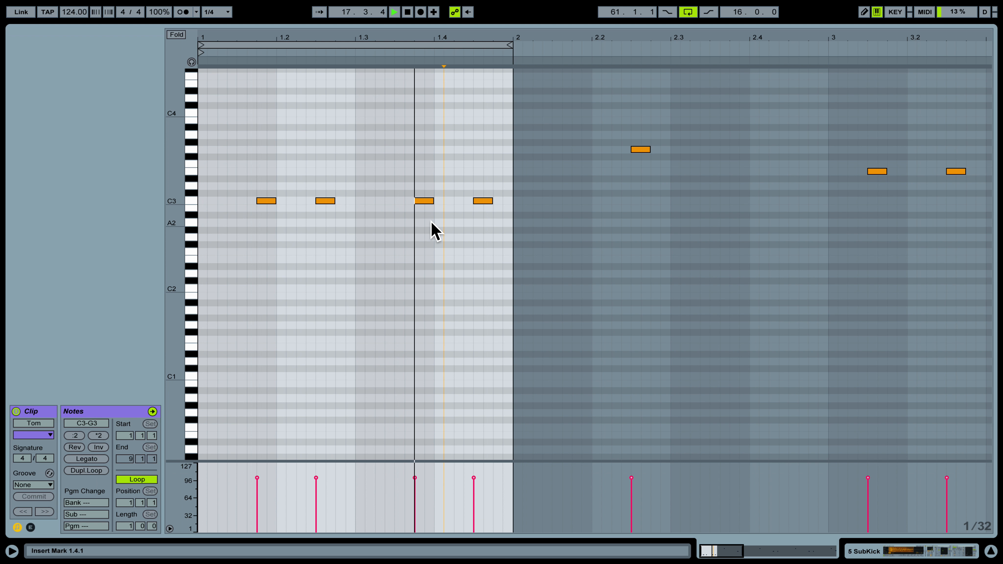
Step: Return from the Tom clip's notes to the SubKick devices, expand and activate EQ Eight, and play the soloed track
{"action": "left_click", "coordinate": [896, 545]}
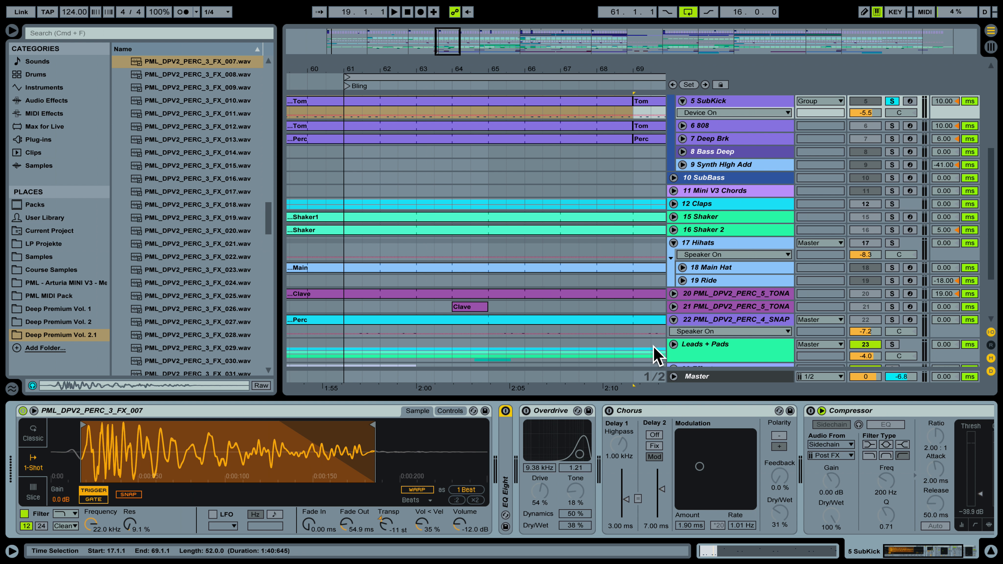
{"action": "double_click", "coordinate": [510, 497]}
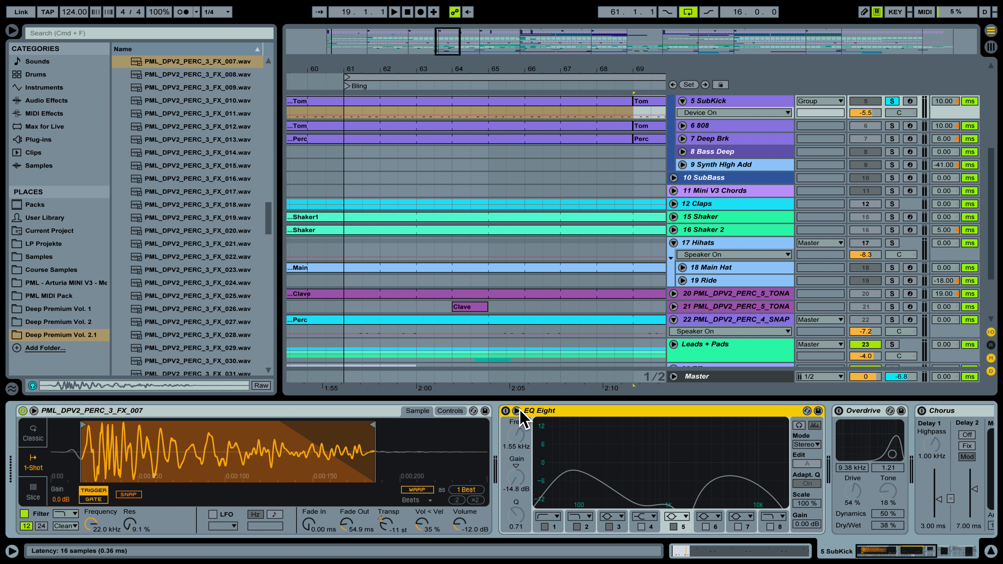
{"action": "left_click", "coordinate": [506, 411]}
{"action": "key", "text": "space"}
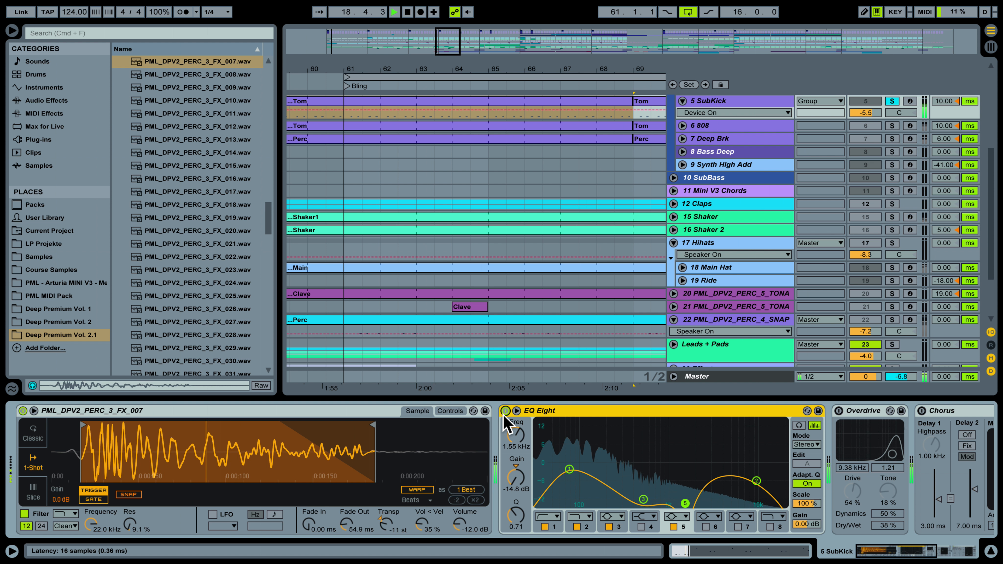
Step: Compare the soloed SubKick with EQ Eight bypassed and active during playback, leaving the EQ on
{"action": "left_click", "coordinate": [505, 411]}
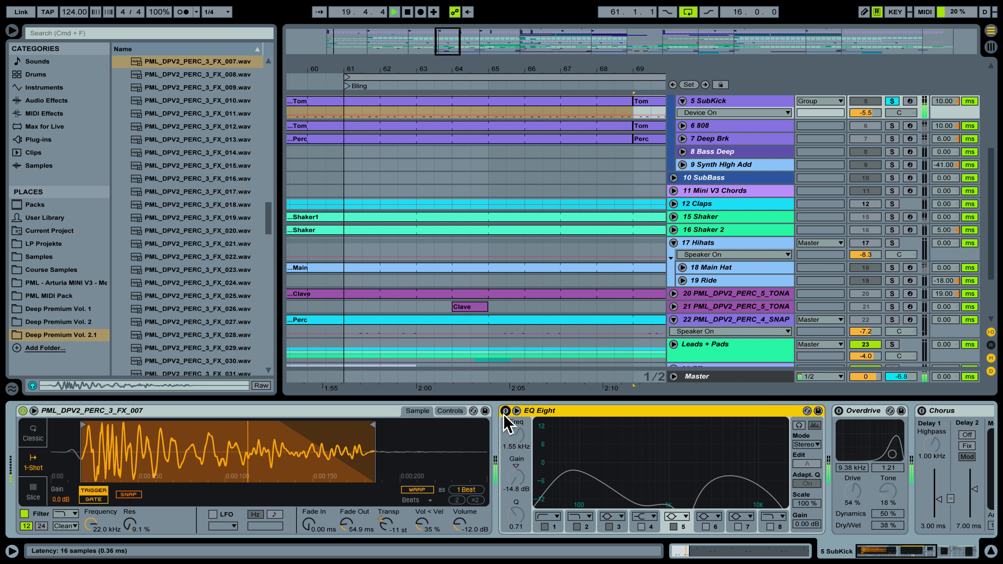
{"action": "left_click", "coordinate": [506, 412]}
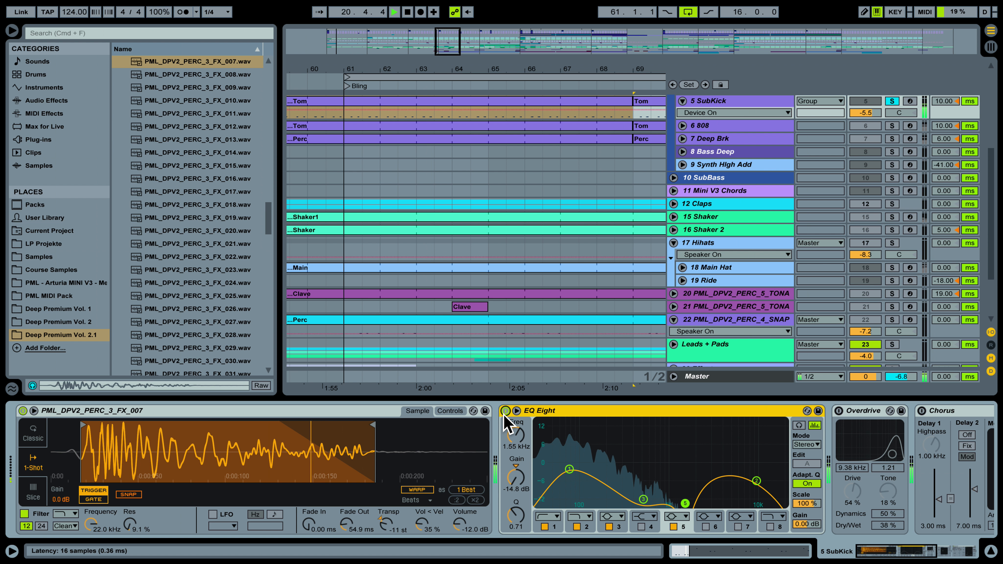
{"action": "key", "text": "space"}
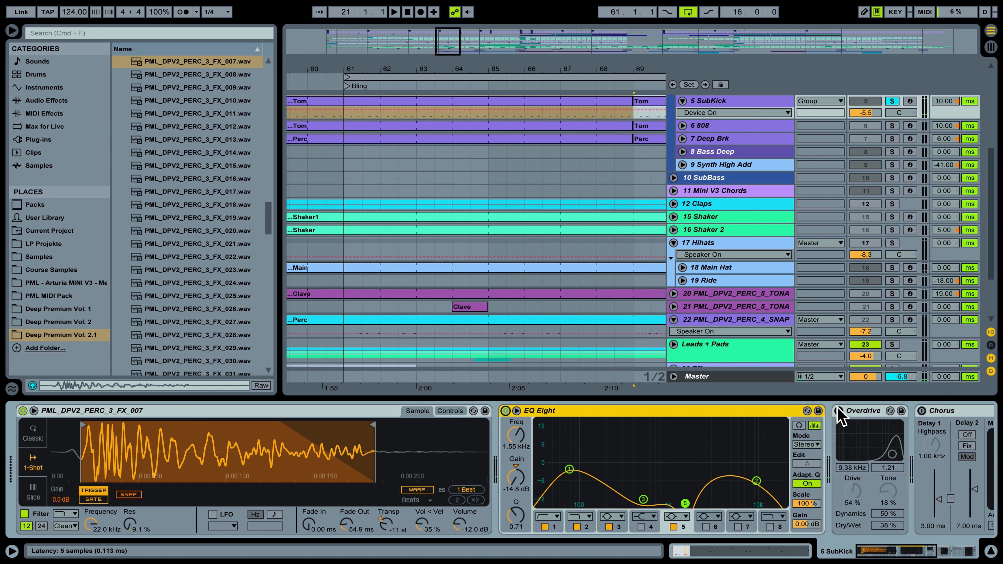
Step: Activate the SubKick track's Overdrive and play the soloed track to hear its effect
{"action": "left_click", "coordinate": [839, 411]}
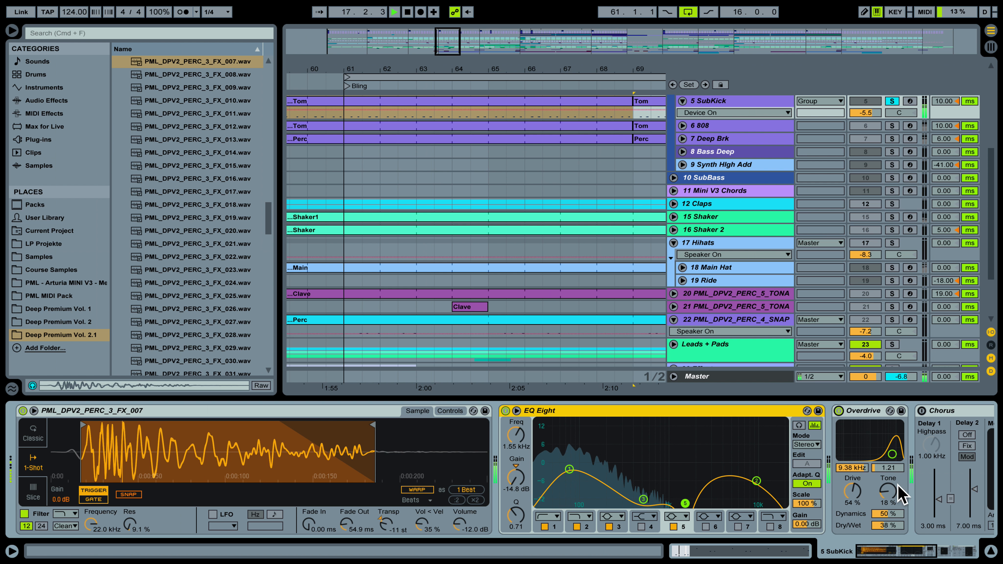
{"action": "left_click_drag", "start_coordinate": [911, 550], "coordinate": [920, 550]}
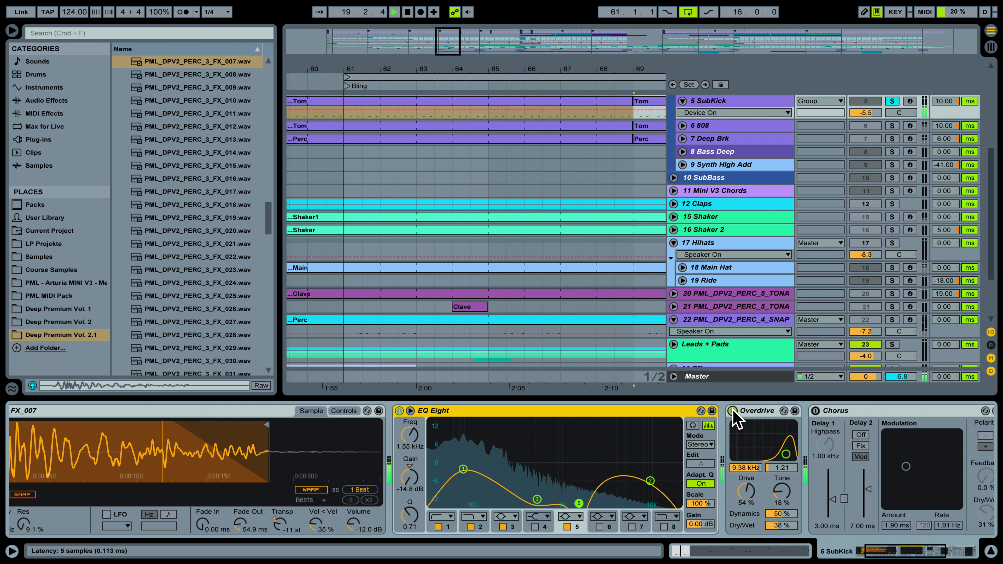
{"action": "key", "text": "space"}
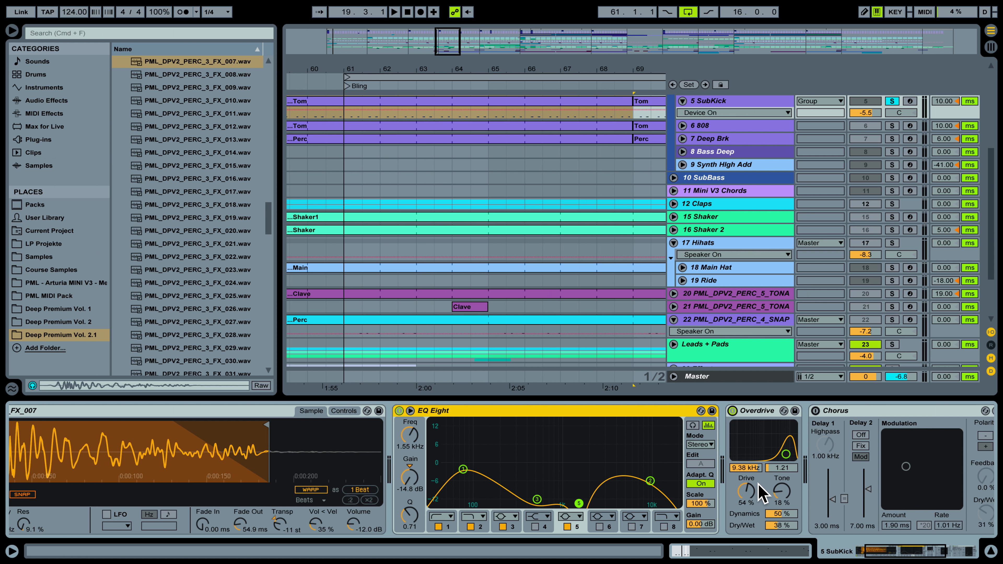
Step: Activate the SubKick track's Chorus and audition it during playback
{"action": "scroll", "coordinate": [903, 553], "scroll_direction": "right", "scroll_amount": 3}
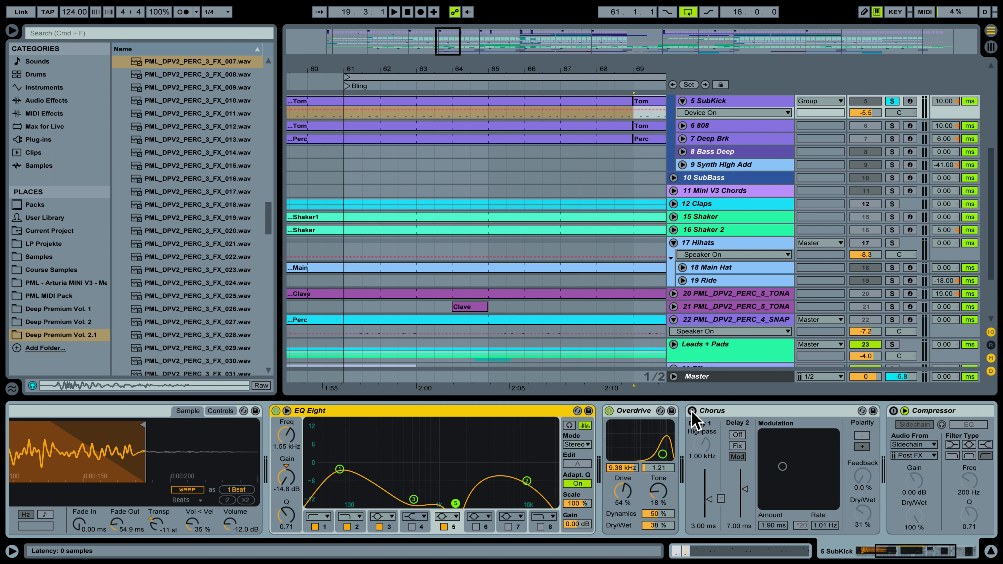
{"action": "left_click", "coordinate": [692, 411]}
{"action": "left_click", "coordinate": [692, 411]}
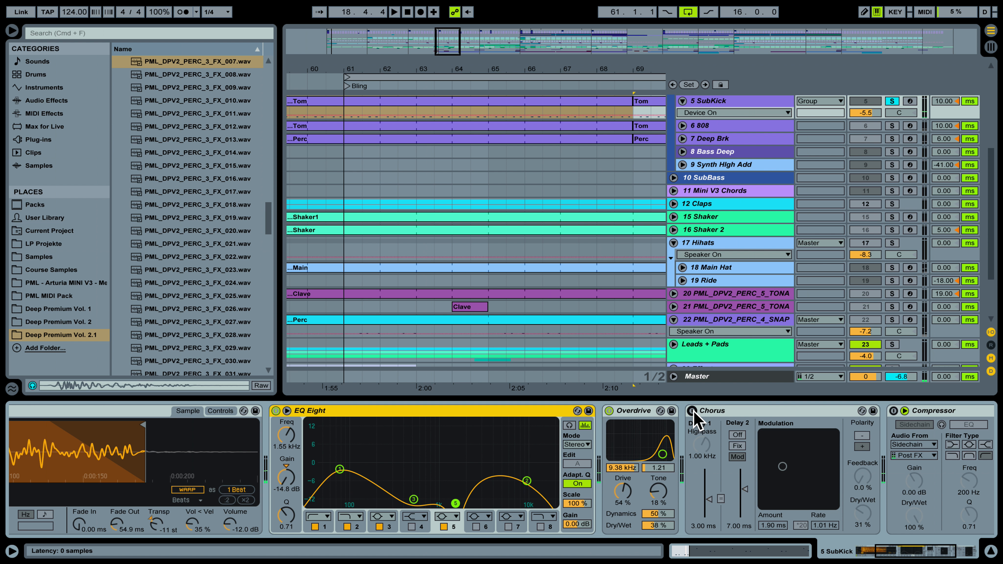
{"action": "left_click", "coordinate": [693, 411]}
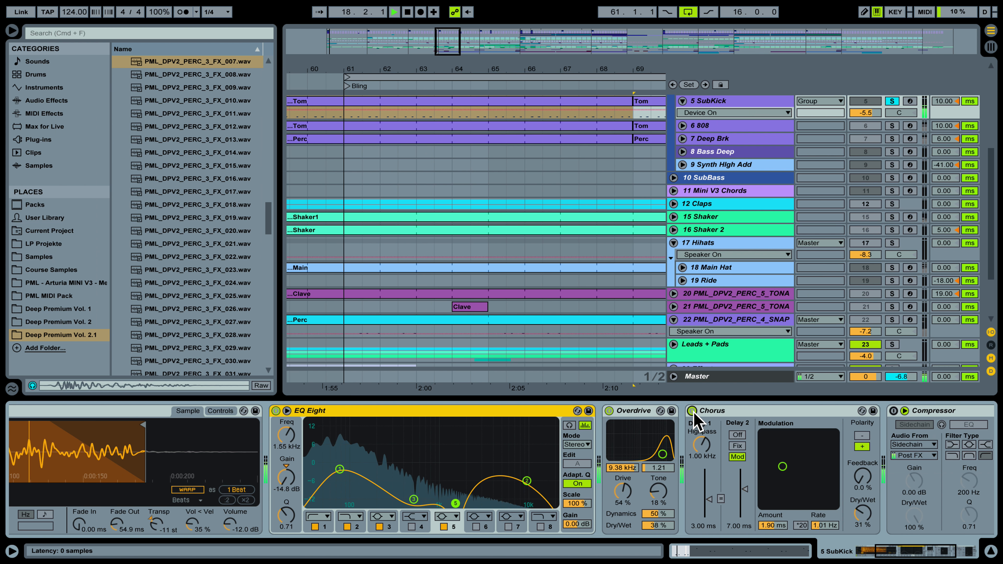
{"action": "left_click_drag", "start_coordinate": [896, 550], "coordinate": [916, 550]}
{"action": "key", "text": "space"}
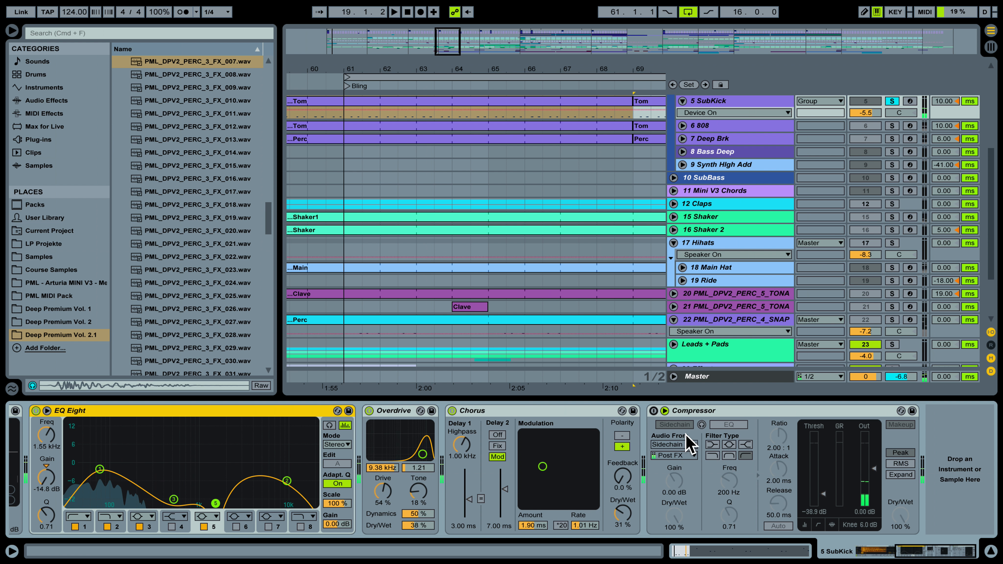
Step: Activate the SubKick track's sidechained Compressor and play the soloed track through the full effect chain
{"action": "left_click", "coordinate": [654, 411]}
{"action": "key", "text": "space"}
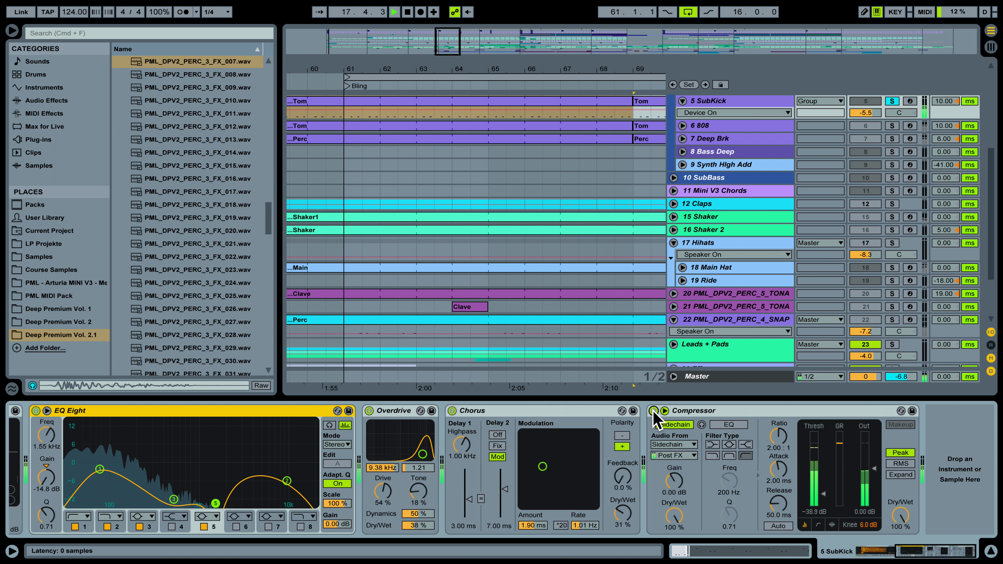
{"action": "scroll", "coordinate": [748, 231], "scroll_direction": "up", "scroll_amount": 3}
{"action": "key", "text": "space"}
Step: Solo the Kick and Reverb Kick tracks together with SubKick and play the three layers from bar 61
{"action": "scroll", "coordinate": [749, 233], "scroll_direction": "up", "scroll_amount": 2}
{"action": "left_click", "coordinate": [892, 124]}
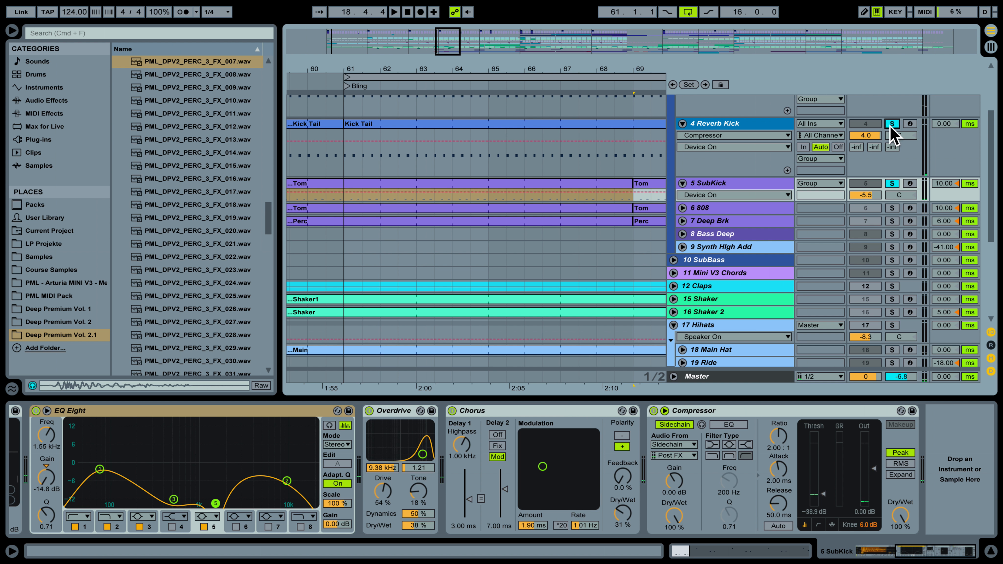
{"action": "scroll", "coordinate": [895, 142], "scroll_direction": "up", "scroll_amount": 4}
{"action": "key", "text": "space"}
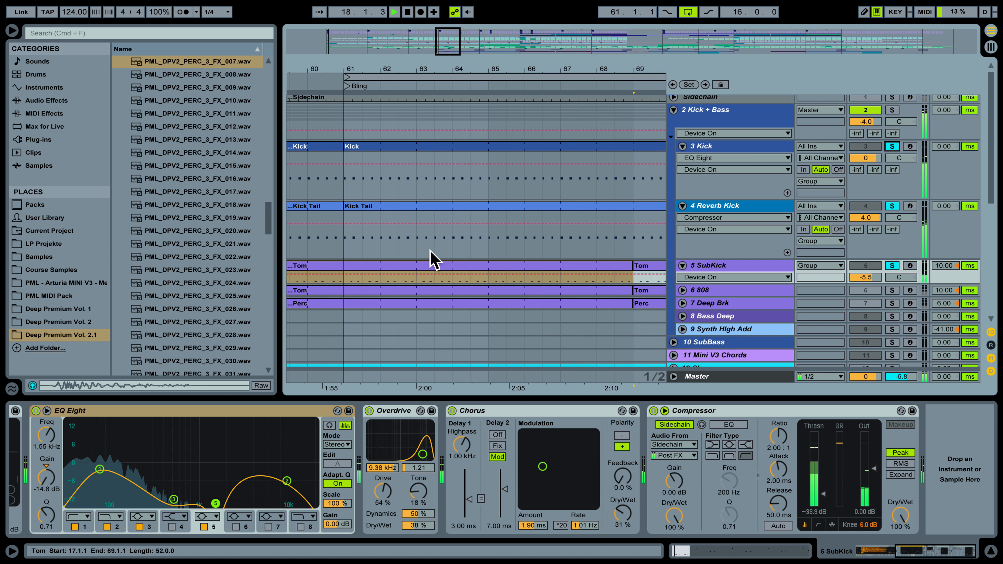
{"action": "left_click", "coordinate": [345, 240]}
{"action": "key", "text": "space"}
{"action": "key", "text": "space"}
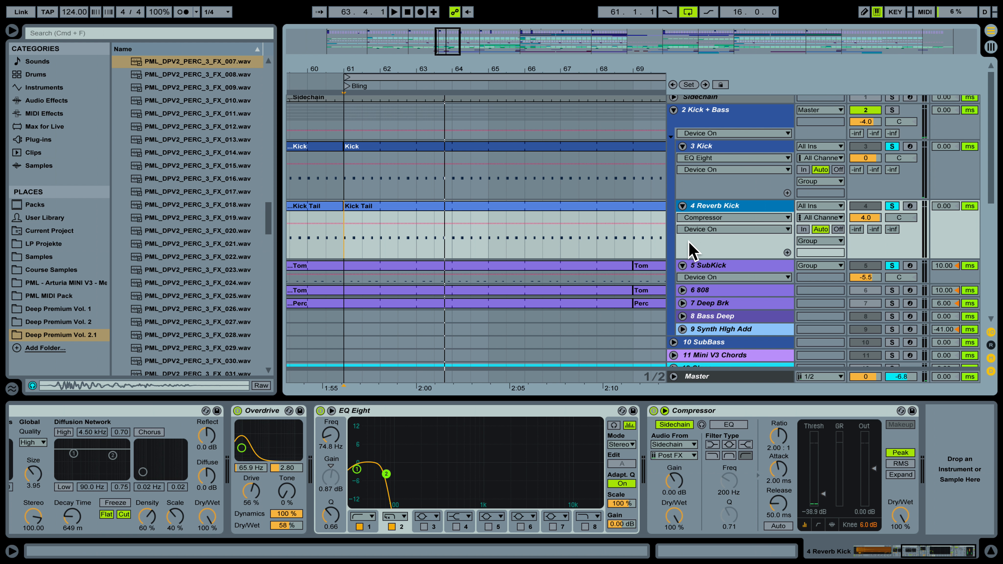
Step: Unfold the 808 track and enlarge the SubKick track to compare their note patterns around bars 61 to 63
{"action": "left_click", "coordinate": [729, 292]}
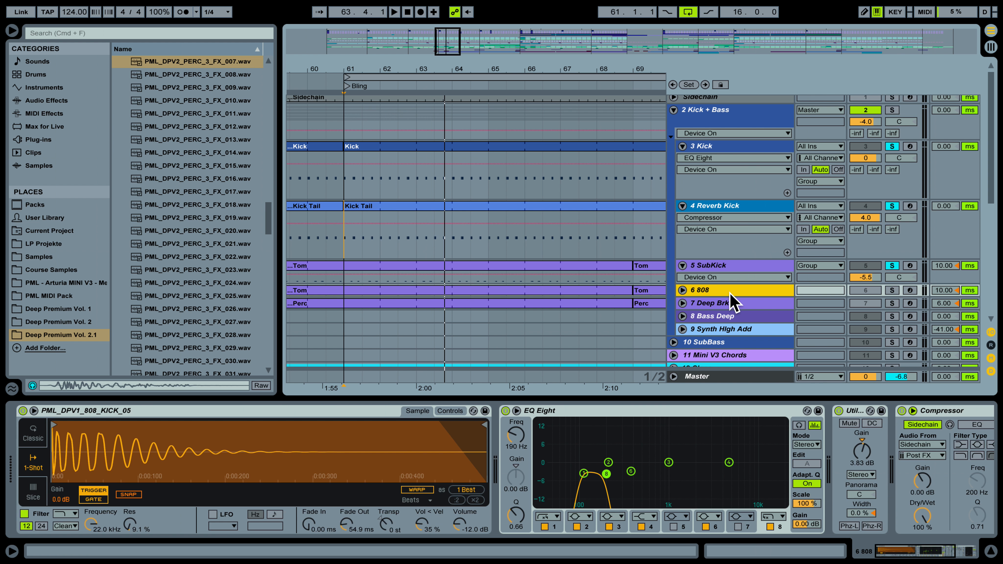
{"action": "left_click", "coordinate": [683, 291]}
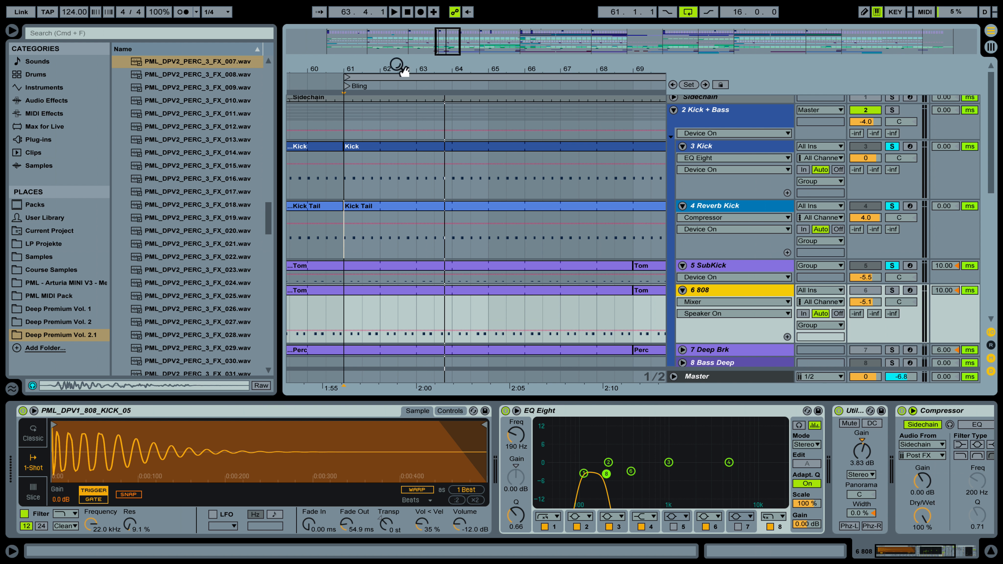
{"action": "left_click_drag", "start_coordinate": [373, 61], "coordinate": [375, 111]}
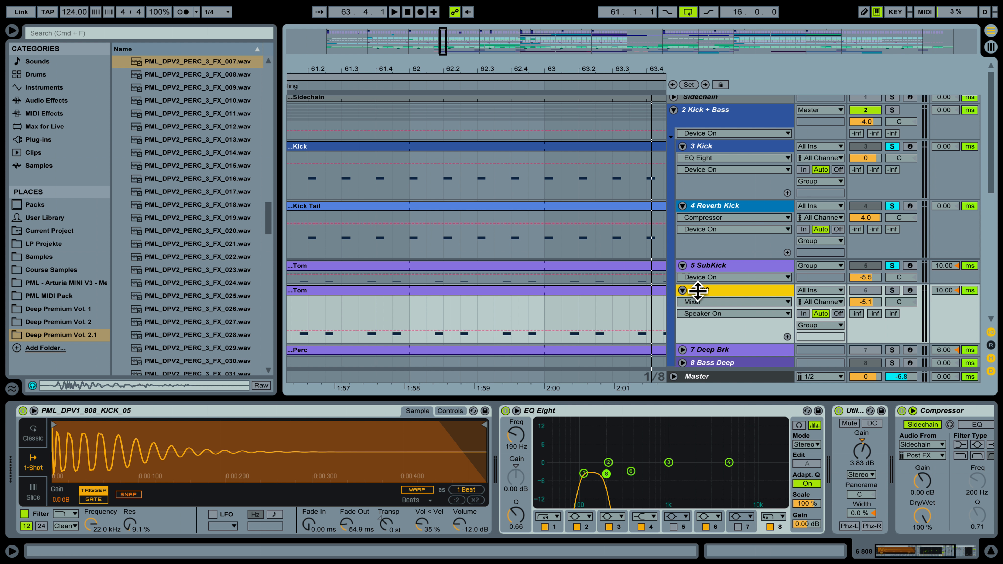
{"action": "left_click_drag", "start_coordinate": [699, 288], "coordinate": [700, 300]}
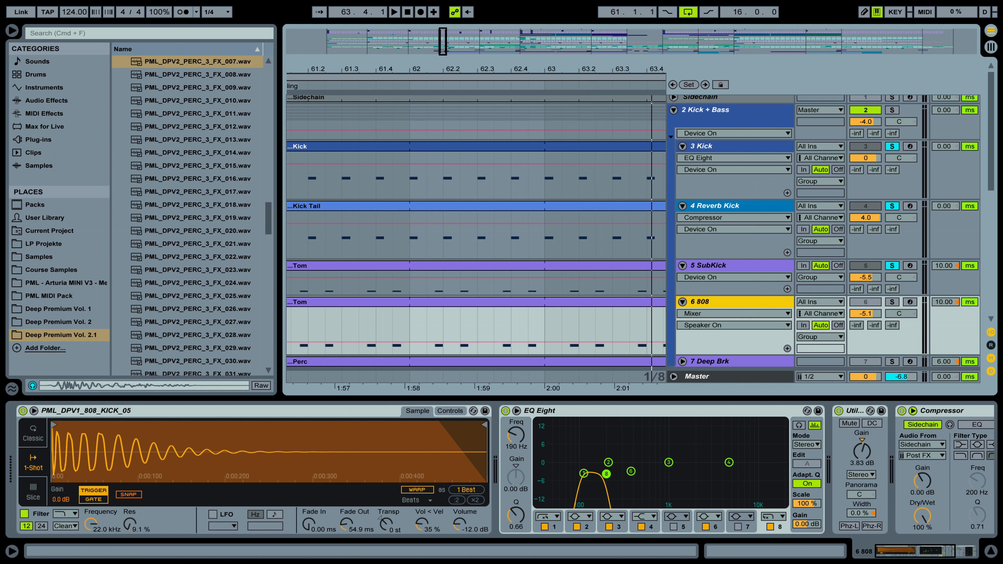
Step: Turn off the soloed kick layers and play the arrangement from the Bass section at bar 93
{"action": "left_click_drag", "start_coordinate": [558, 68], "coordinate": [449, 79]}
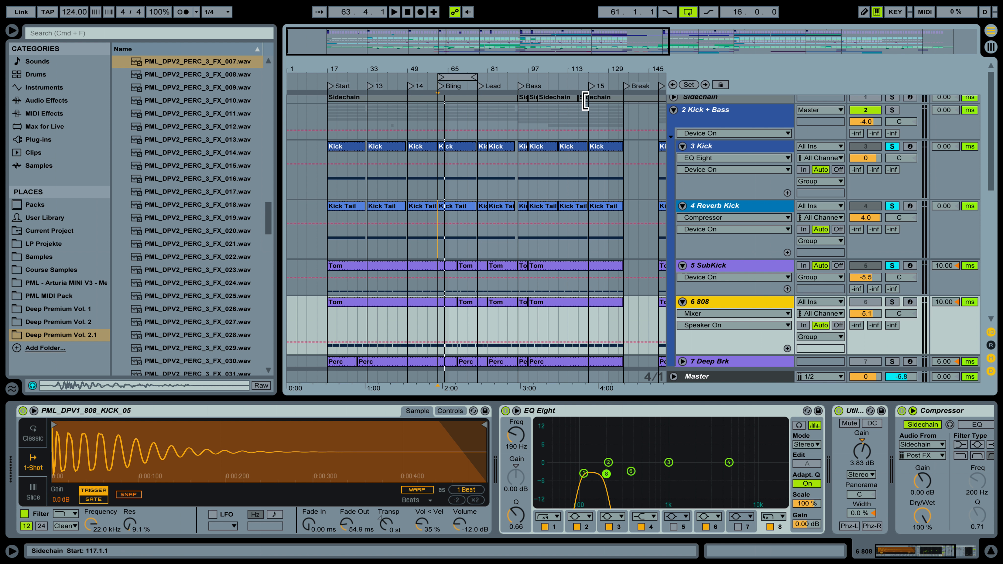
{"action": "scroll", "coordinate": [551, 176], "scroll_direction": "down", "scroll_amount": 4}
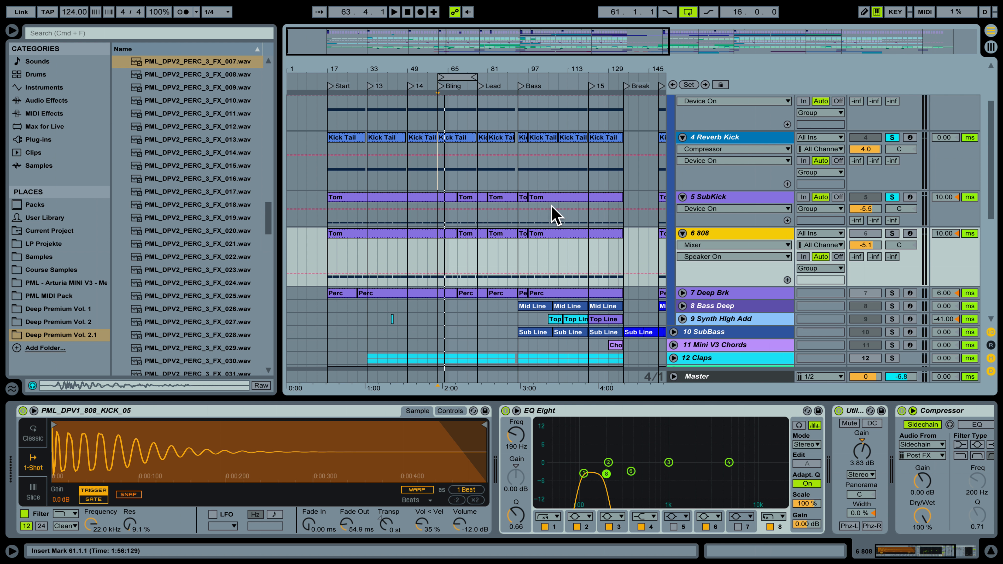
{"action": "left_click", "coordinate": [519, 269]}
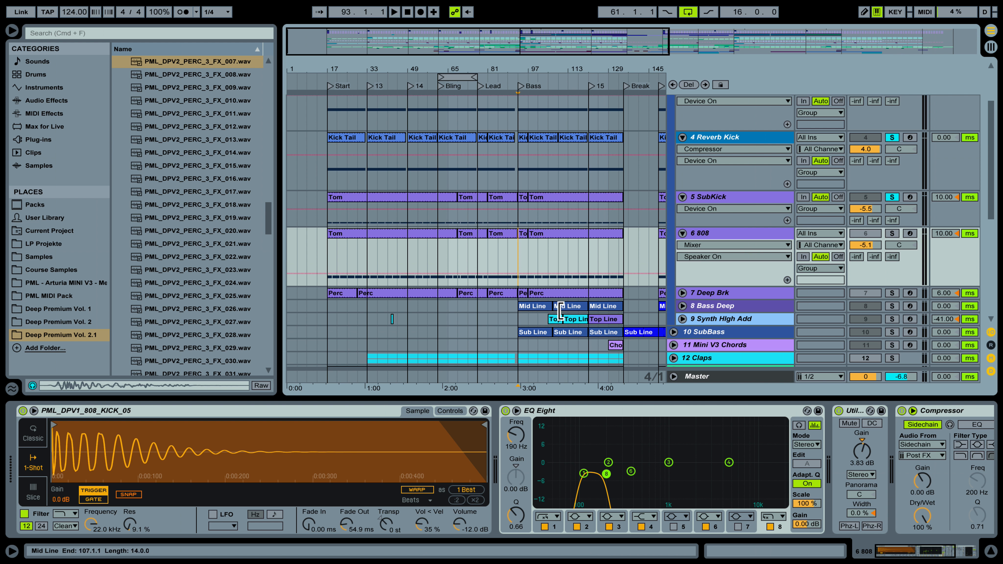
{"action": "key", "text": "space"}
{"action": "key", "text": "space"}
{"action": "left_click", "coordinate": [892, 198]}
{"action": "key", "text": "space"}
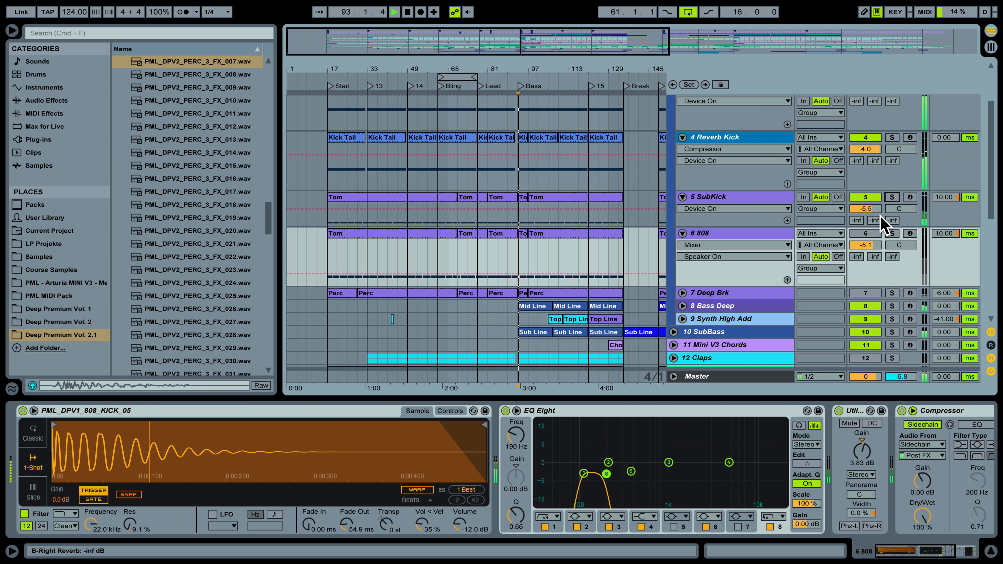
Step: Audition the Bass Deep track in solo, switching the solo to SubBass during playback
{"action": "left_click", "coordinate": [893, 306]}
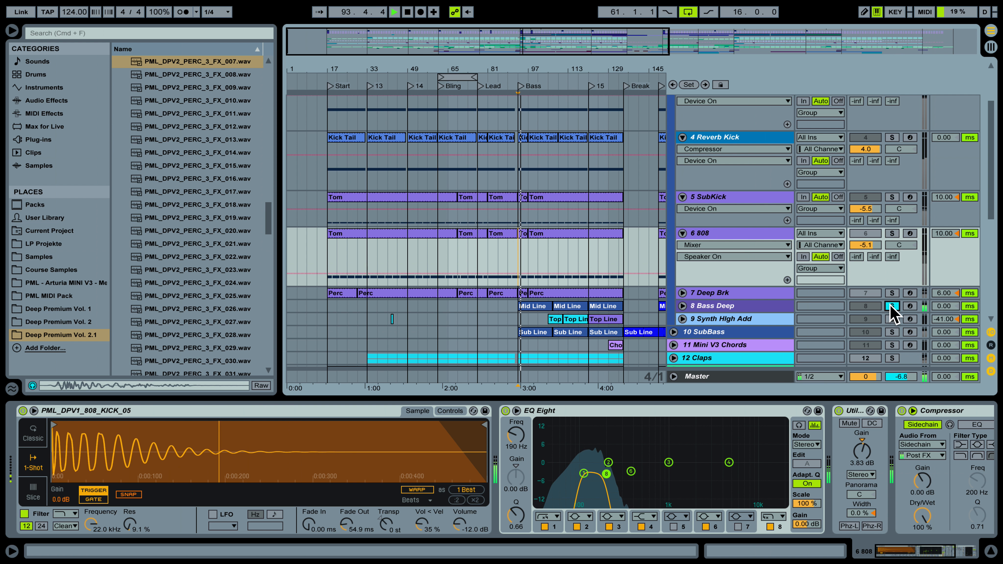
{"action": "left_click", "coordinate": [892, 332]}
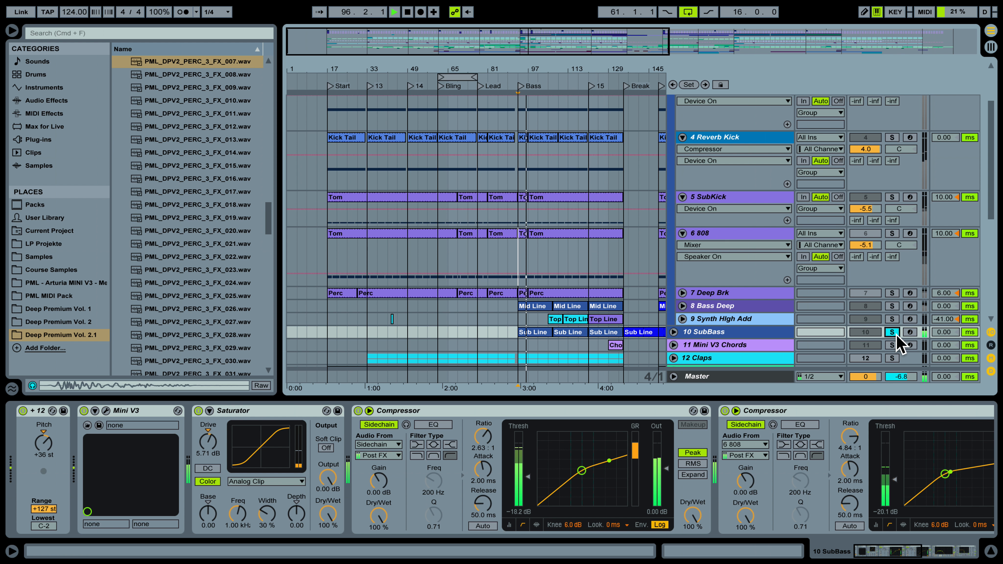
{"action": "key", "text": "space"}
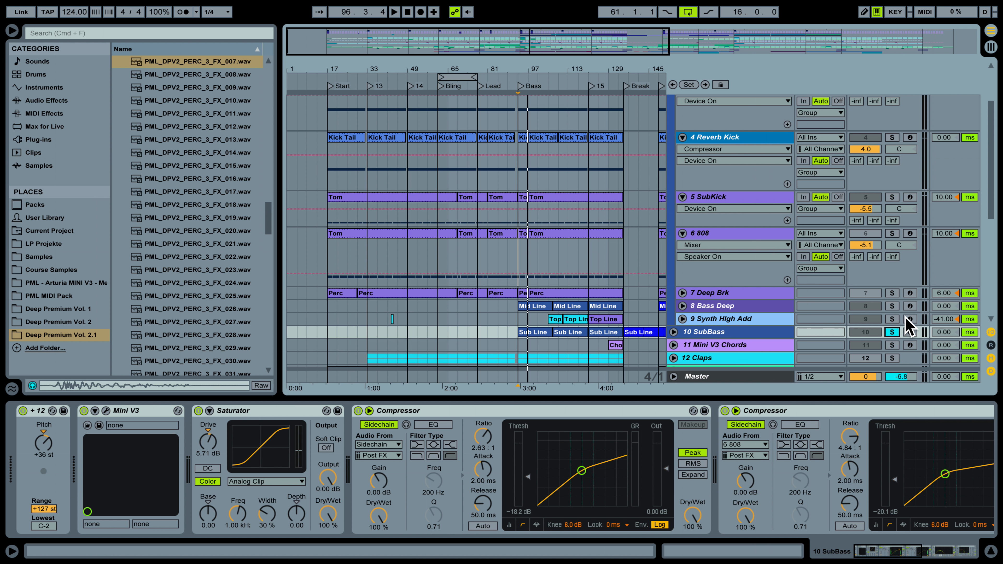
Step: Unsolo SubBass, activate the 808 track, and examine the SubBass sidechain compressors during playback from bar 93
{"action": "left_click", "coordinate": [893, 332]}
{"action": "key", "text": "space"}
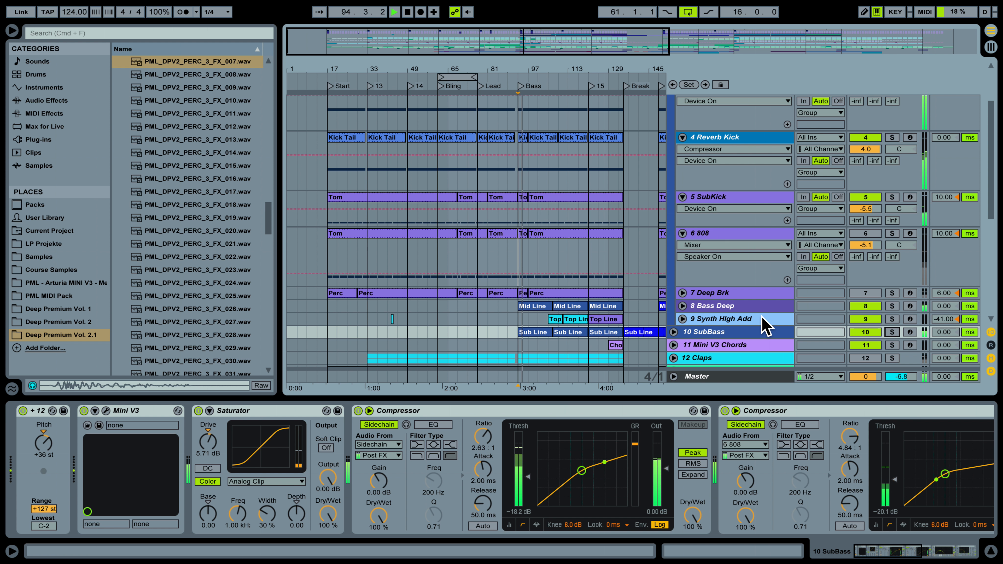
{"action": "left_click", "coordinate": [878, 234]}
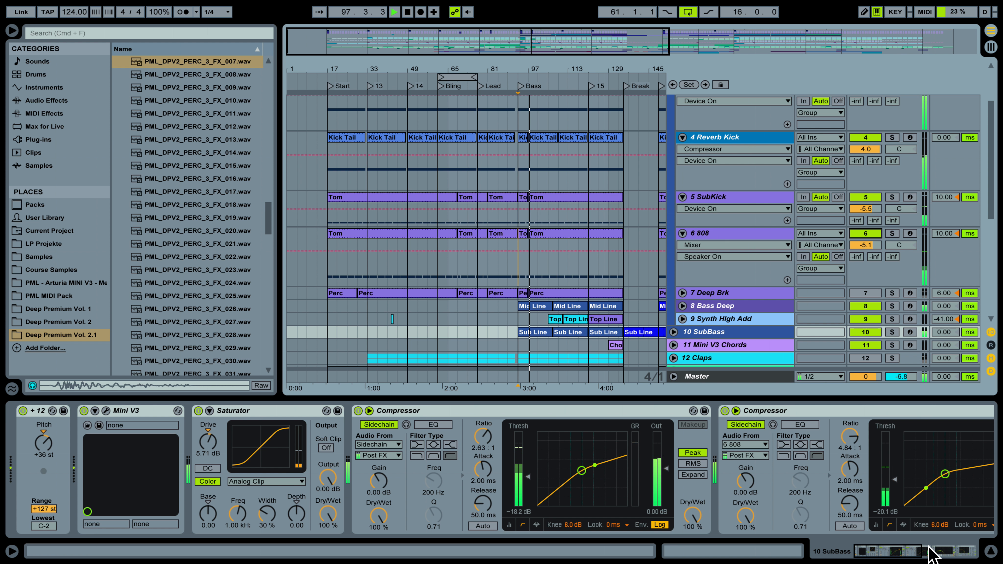
{"action": "left_click", "coordinate": [910, 552]}
{"action": "left_click", "coordinate": [911, 555]}
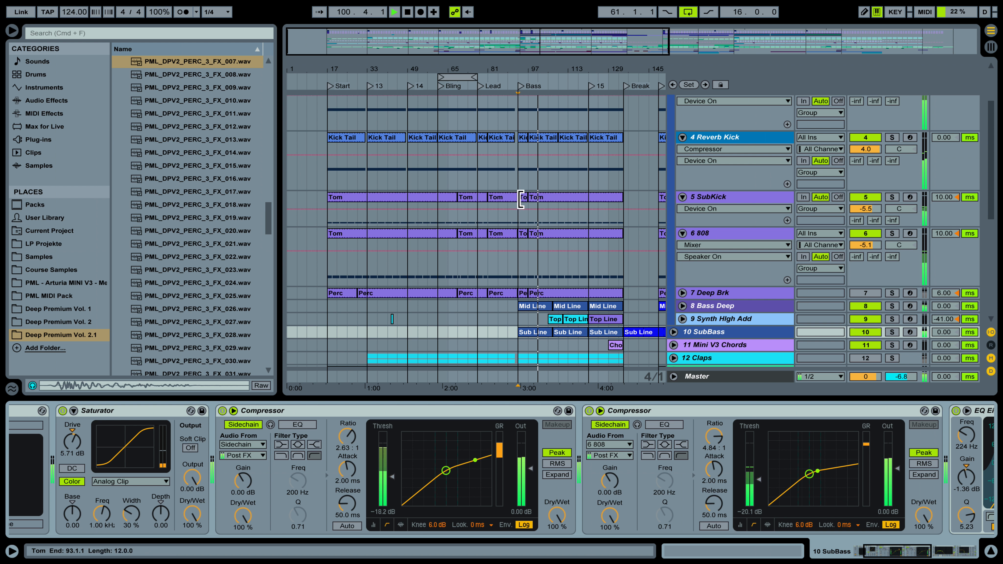
{"action": "left_click", "coordinate": [527, 209]}
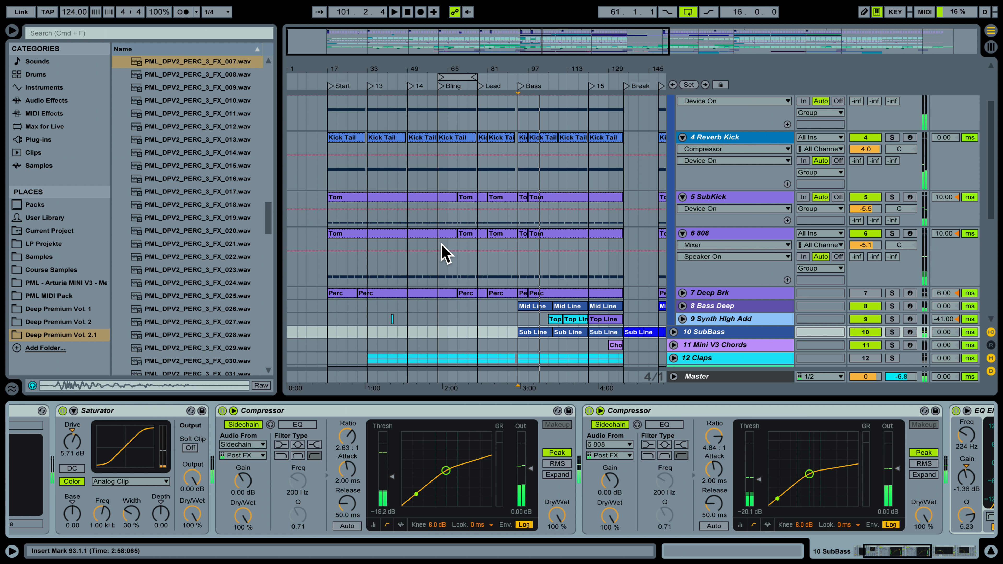
Step: Solo the 808 track and play it from bar 61
{"action": "left_click", "coordinate": [444, 253]}
{"action": "key", "text": "space"}
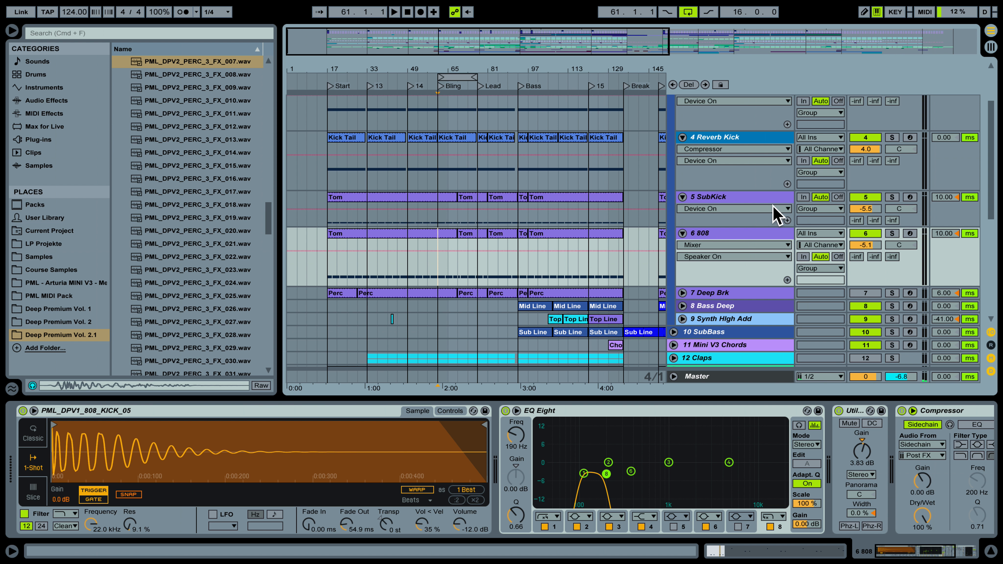
{"action": "left_click", "coordinate": [894, 233]}
{"action": "key", "text": "space"}
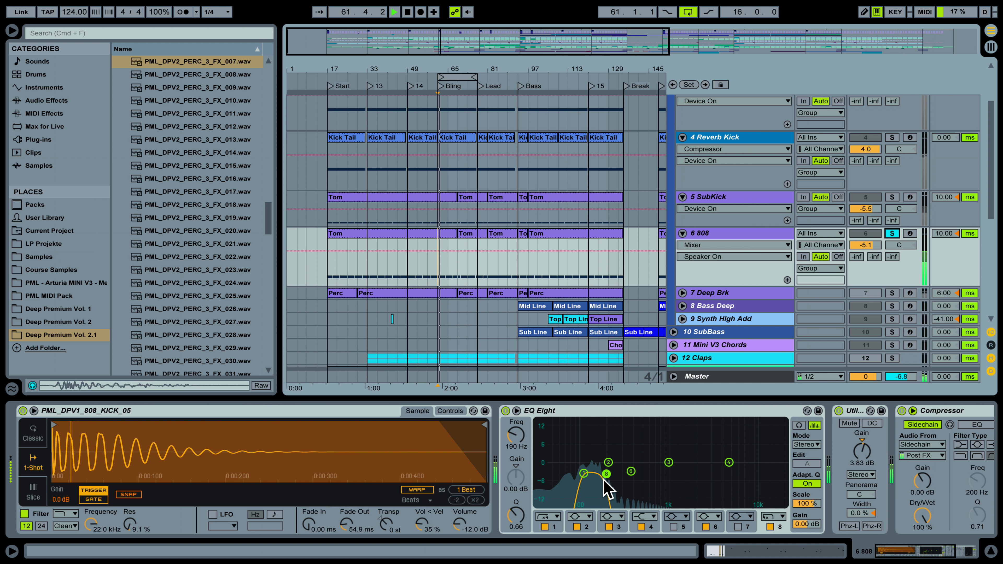
{"action": "key", "text": "space"}
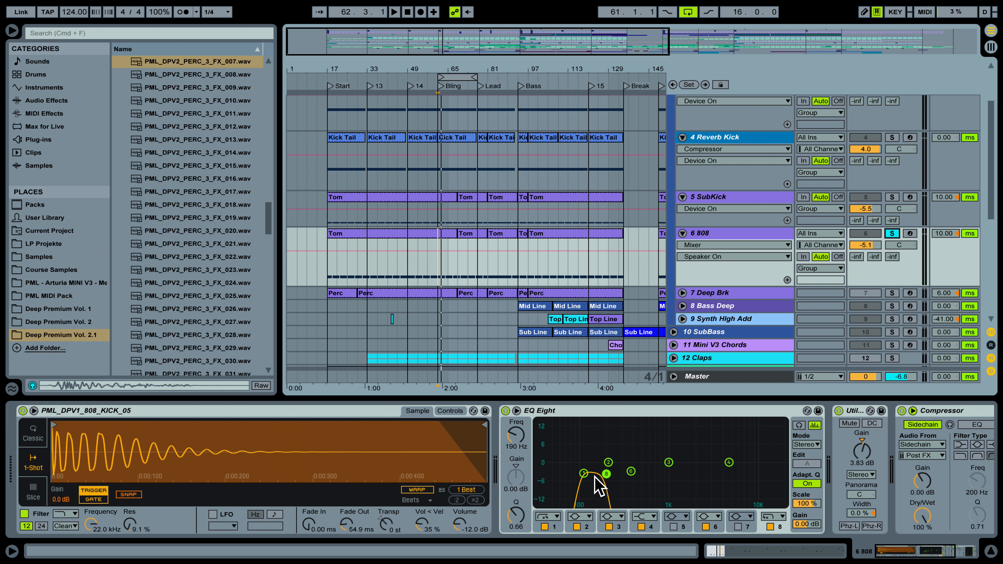
Step: Compare the soloed 808 track with its EQ Eight bypassed and reactivated during playback
{"action": "left_click", "coordinate": [506, 411]}
{"action": "key", "text": "space"}
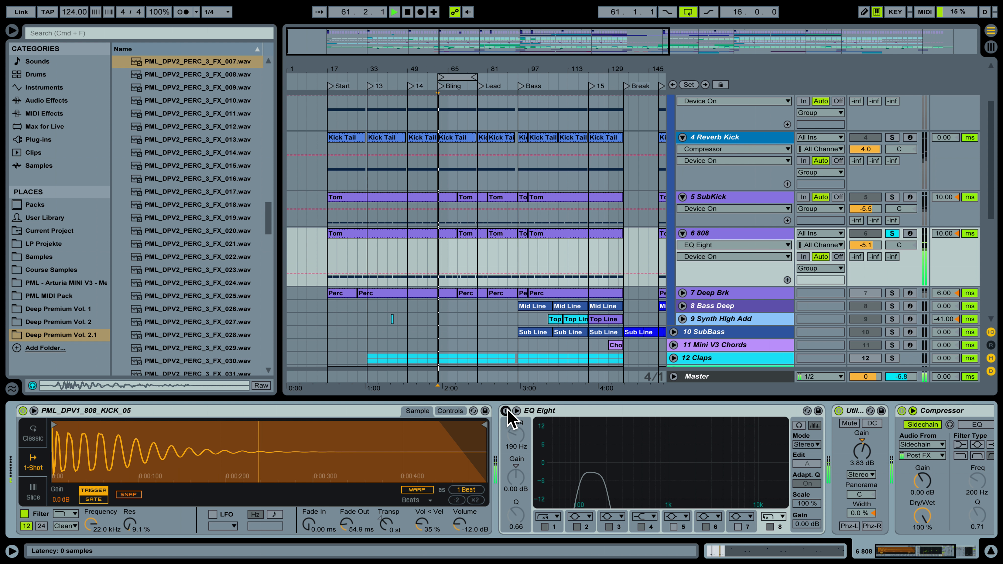
{"action": "left_click", "coordinate": [506, 411]}
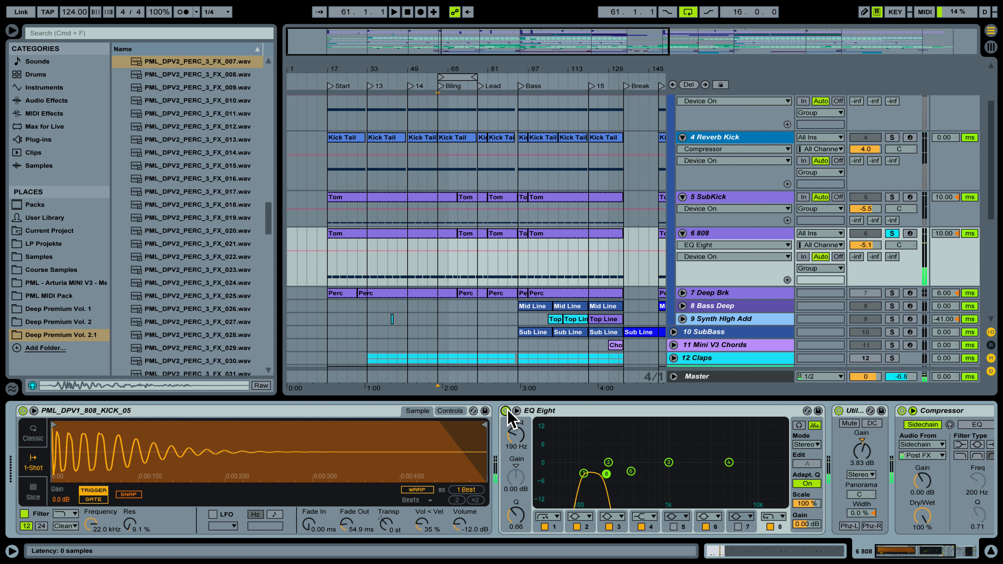
{"action": "key", "text": "space"}
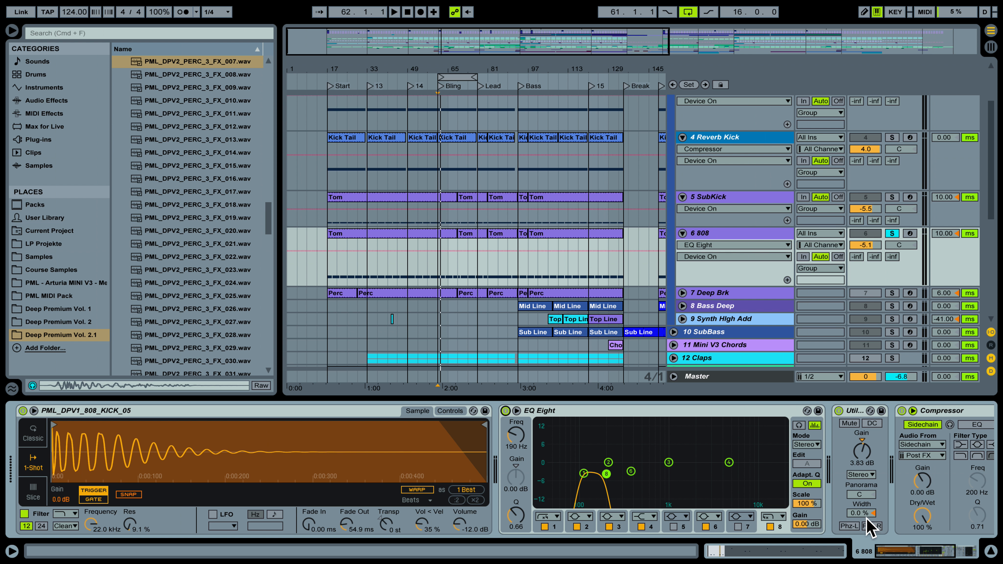
Step: Compare the soloed 808 track with its sidechain Compressor active, bypassed and reactivated during playback
{"action": "left_click_drag", "start_coordinate": [905, 555], "coordinate": [928, 559]}
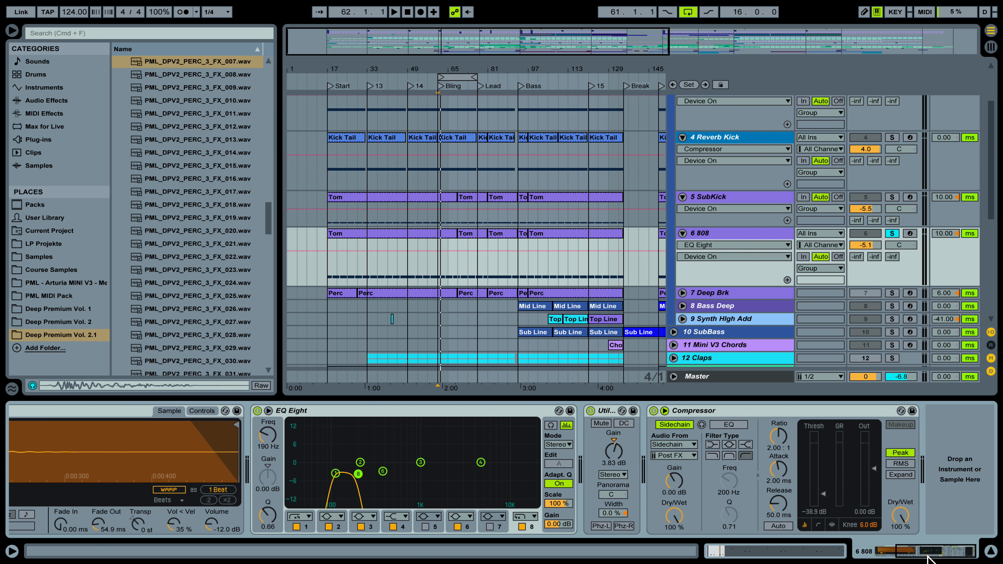
{"action": "key", "text": "space"}
{"action": "key", "text": "space"}
{"action": "left_click", "coordinate": [653, 411]}
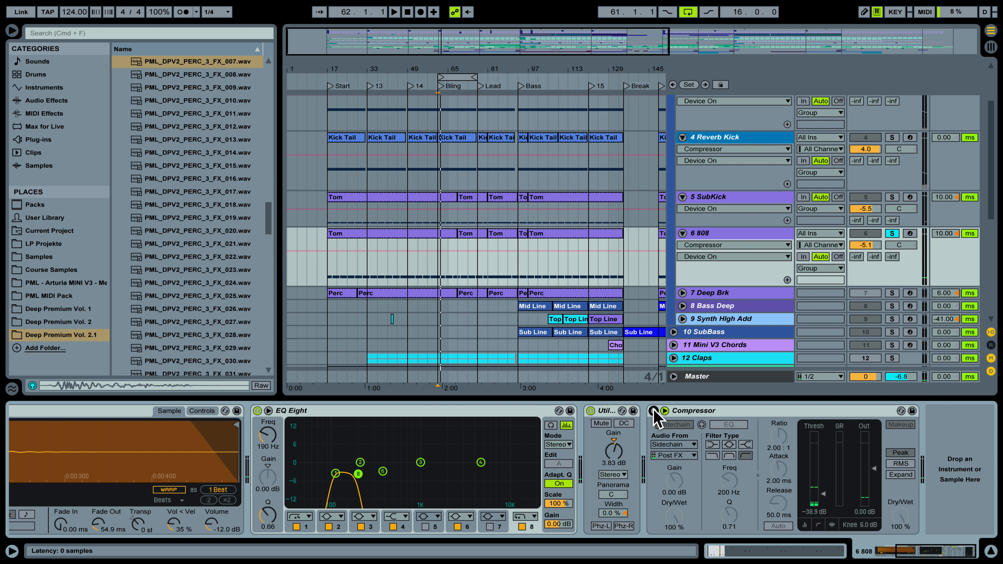
{"action": "key", "text": "space"}
{"action": "key", "text": "space"}
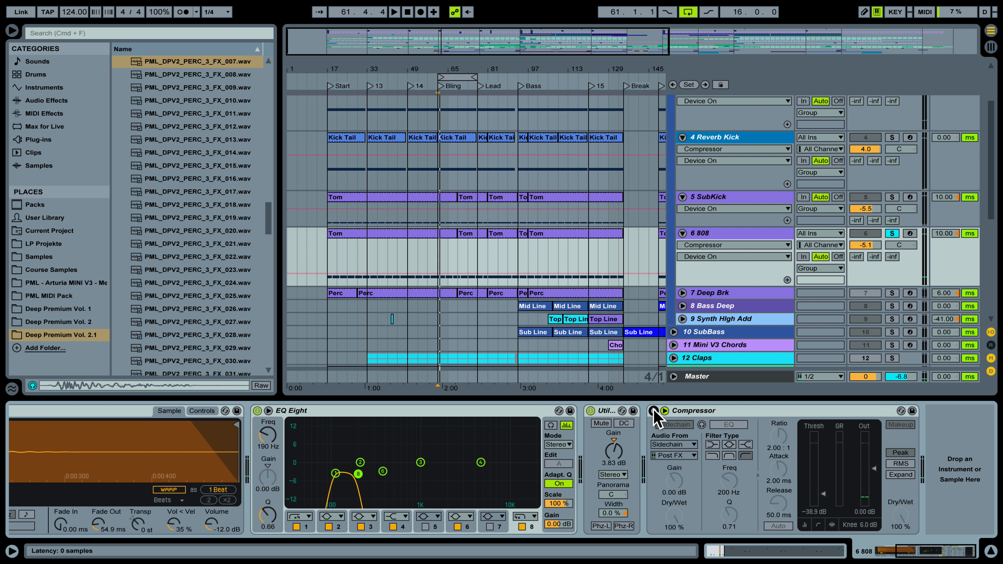
{"action": "left_click", "coordinate": [653, 411]}
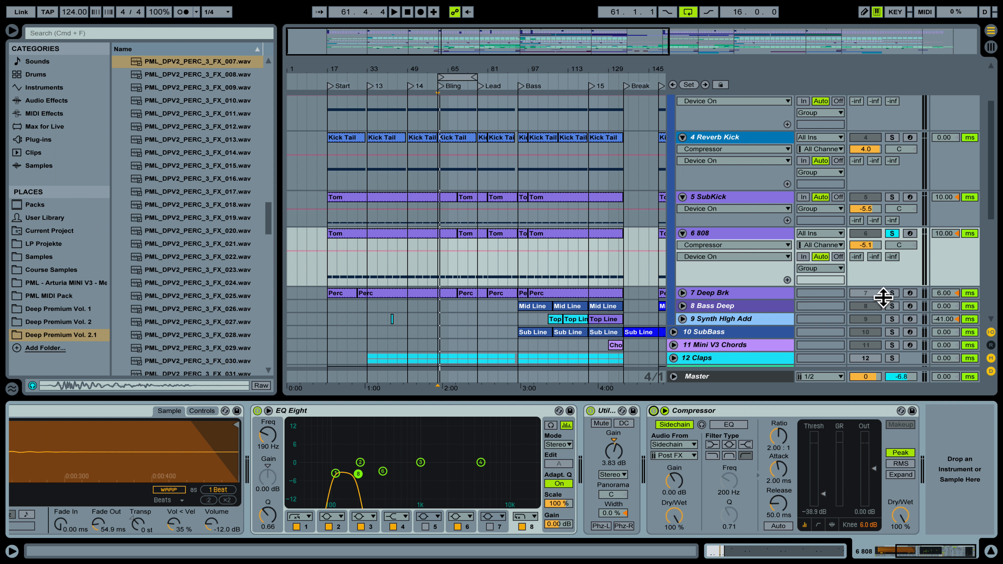
Step: Switch the solo to Deep Brk, play it from around bar 49, and examine the notes of its Perc clip
{"action": "left_click", "coordinate": [893, 293]}
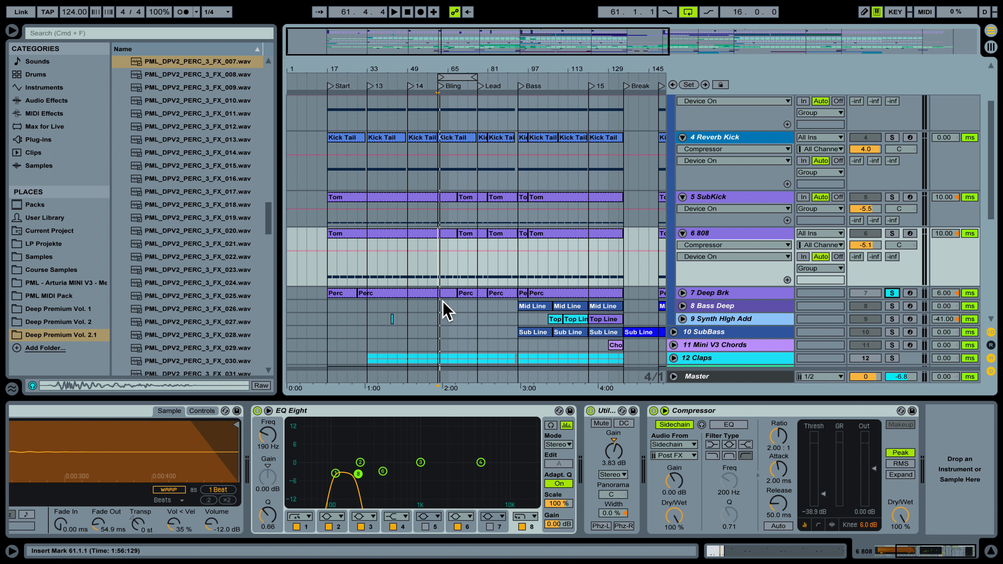
{"action": "left_click", "coordinate": [710, 293]}
{"action": "left_click", "coordinate": [429, 293]}
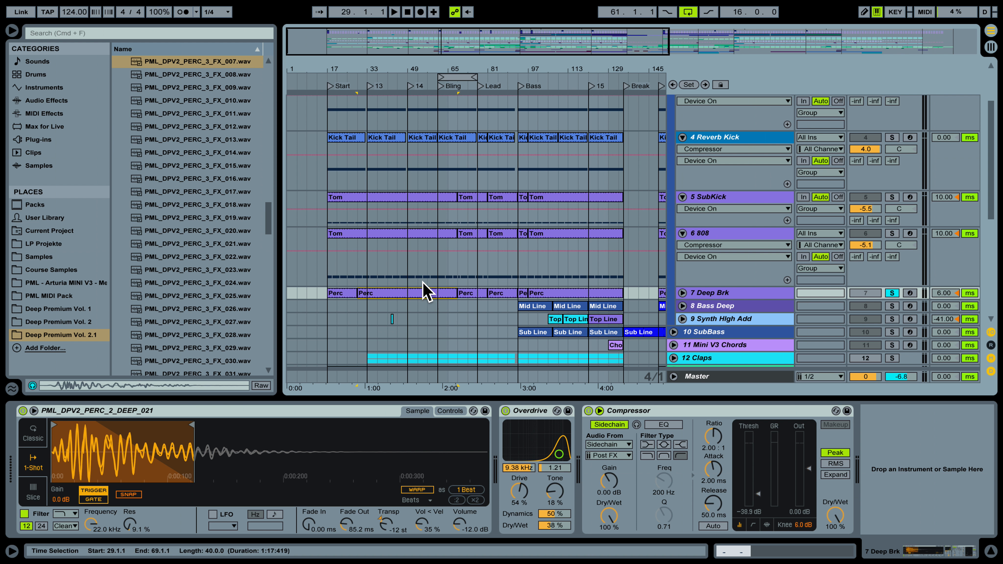
{"action": "left_click", "coordinate": [414, 286]}
{"action": "key", "text": "space"}
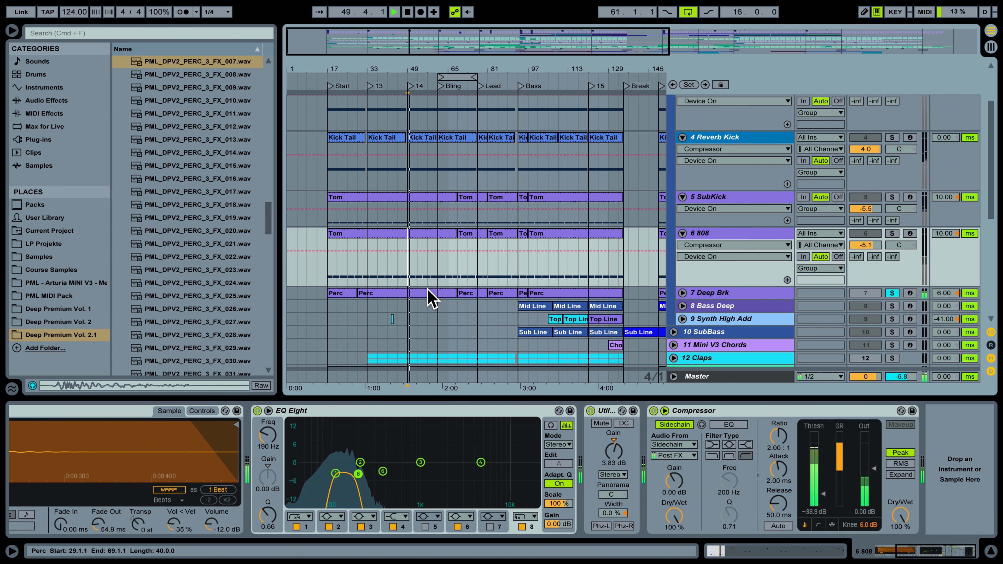
{"action": "double_click", "coordinate": [429, 291]}
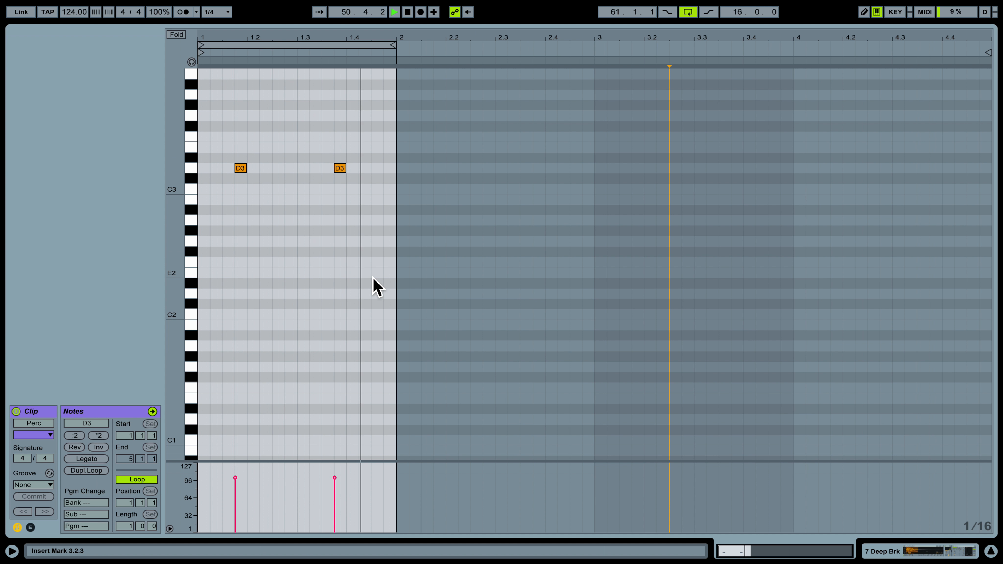
{"action": "key", "text": "space"}
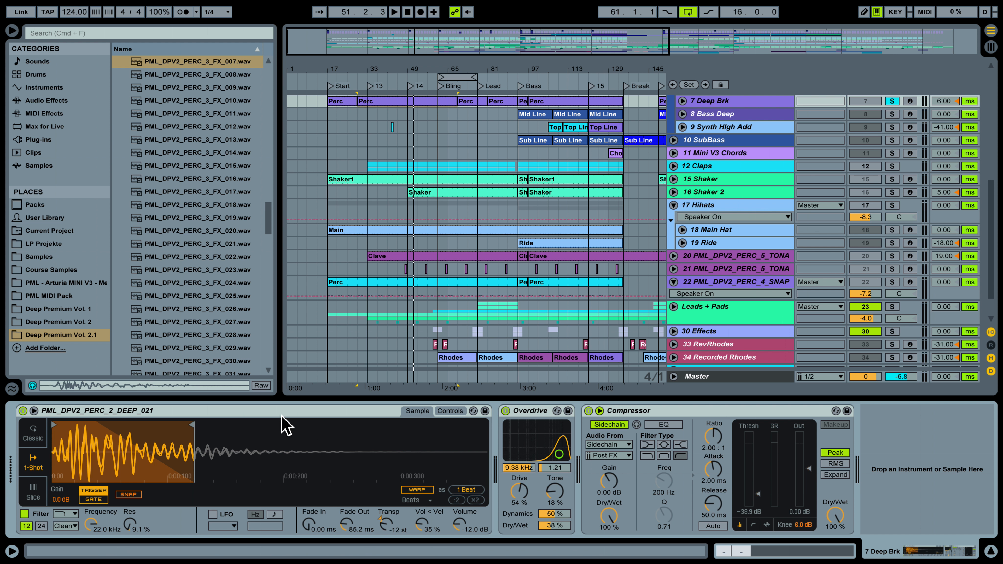
Step: Unsolo Deep Brk and compare the full mix with that track activated and deactivated during playback from bar 29
{"action": "scroll", "coordinate": [501, 270], "scroll_direction": "up", "scroll_amount": 5}
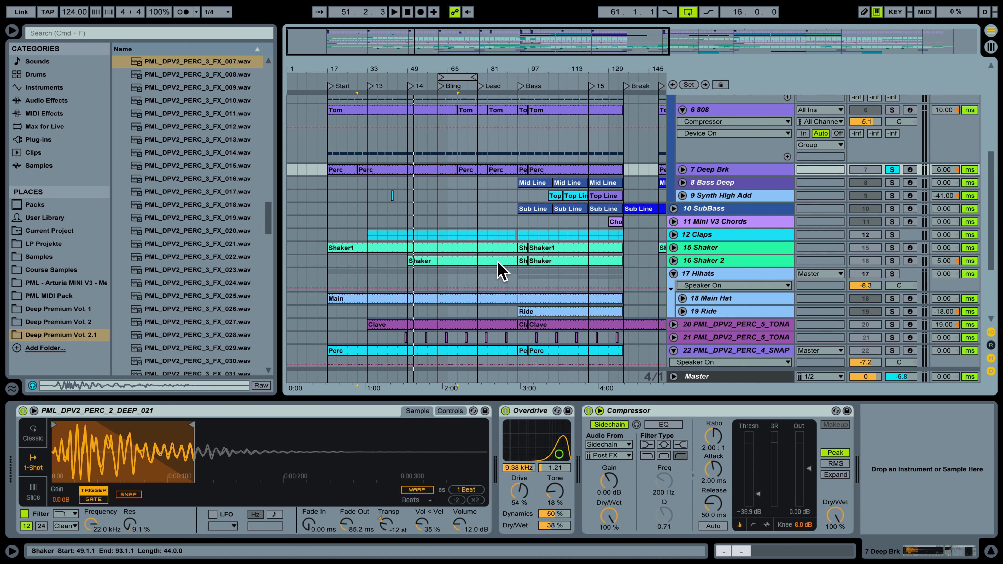
{"action": "left_click", "coordinate": [892, 184]}
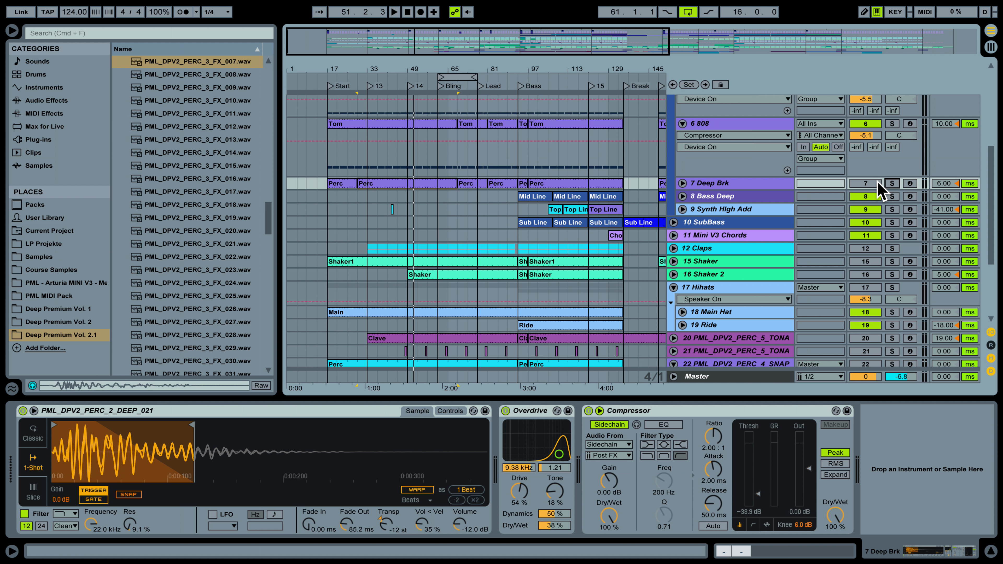
{"action": "key", "text": "space"}
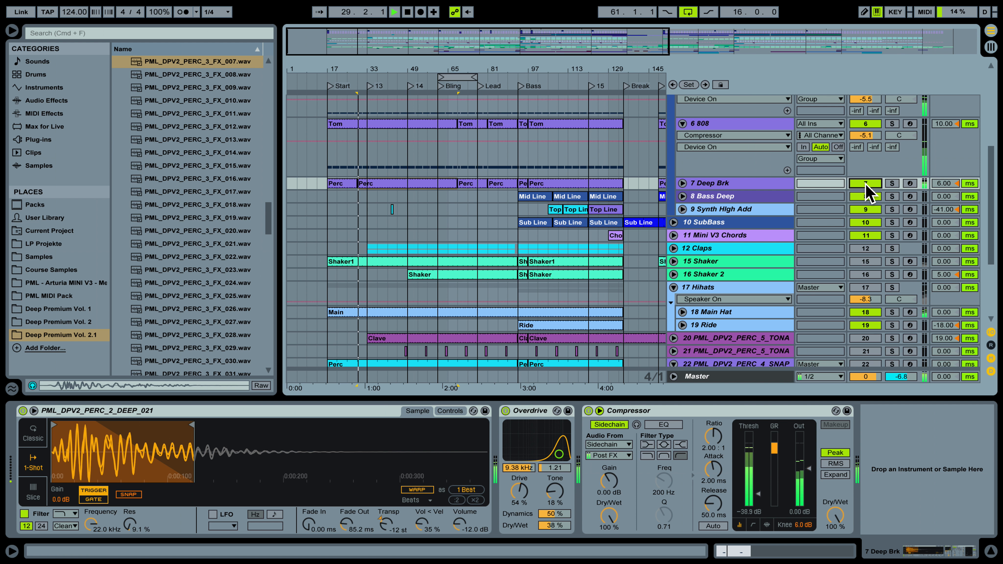
{"action": "scroll", "coordinate": [593, 209], "scroll_direction": "up", "scroll_amount": 2}
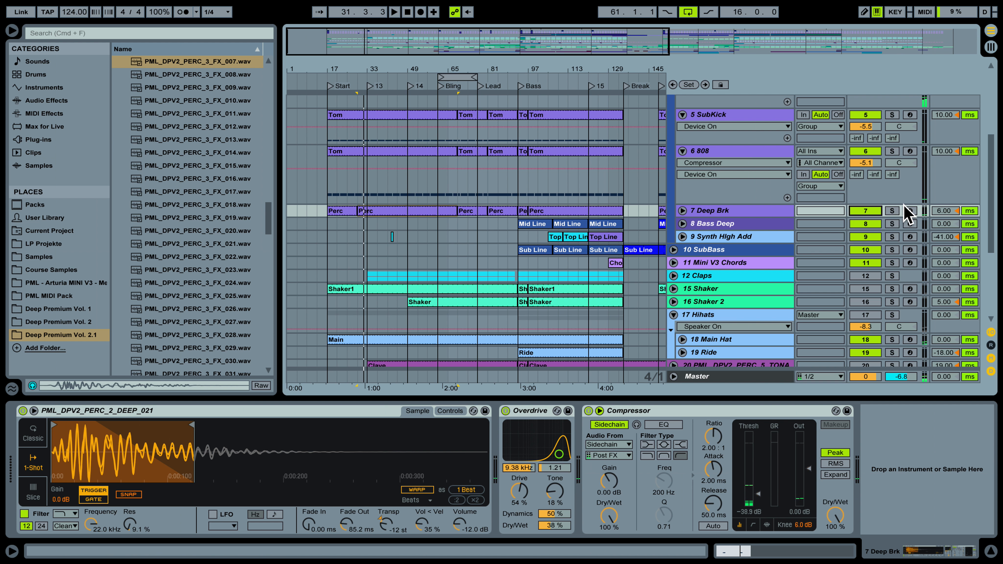
{"action": "left_click", "coordinate": [866, 211]}
{"action": "key", "text": "space"}
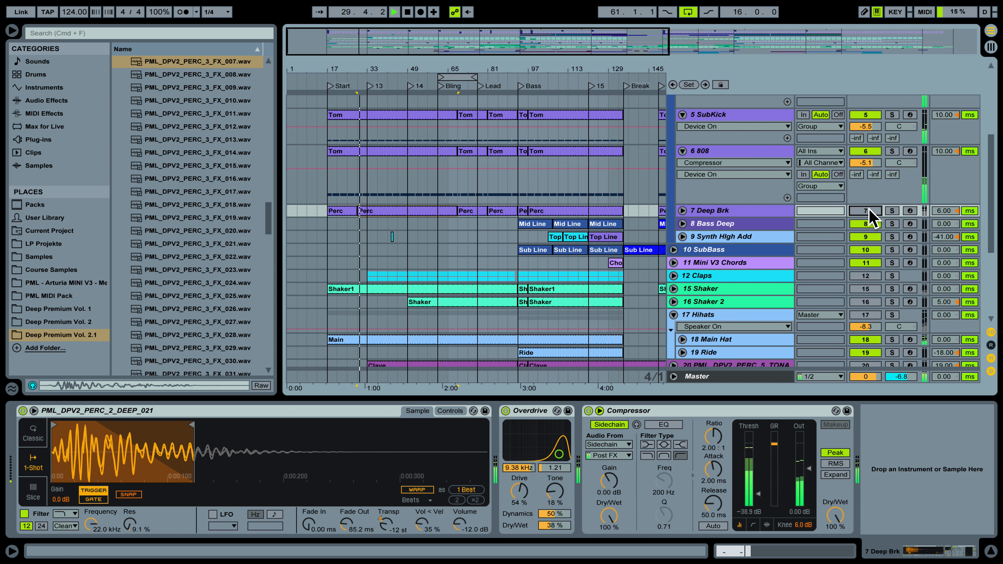
{"action": "left_click", "coordinate": [873, 212]}
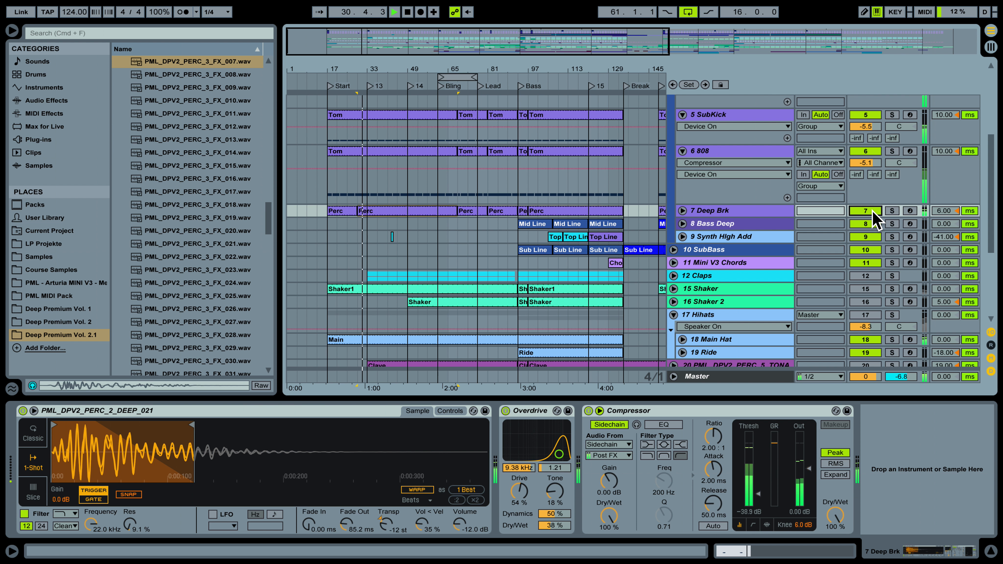
{"action": "key", "text": "space"}
{"action": "key", "text": "space"}
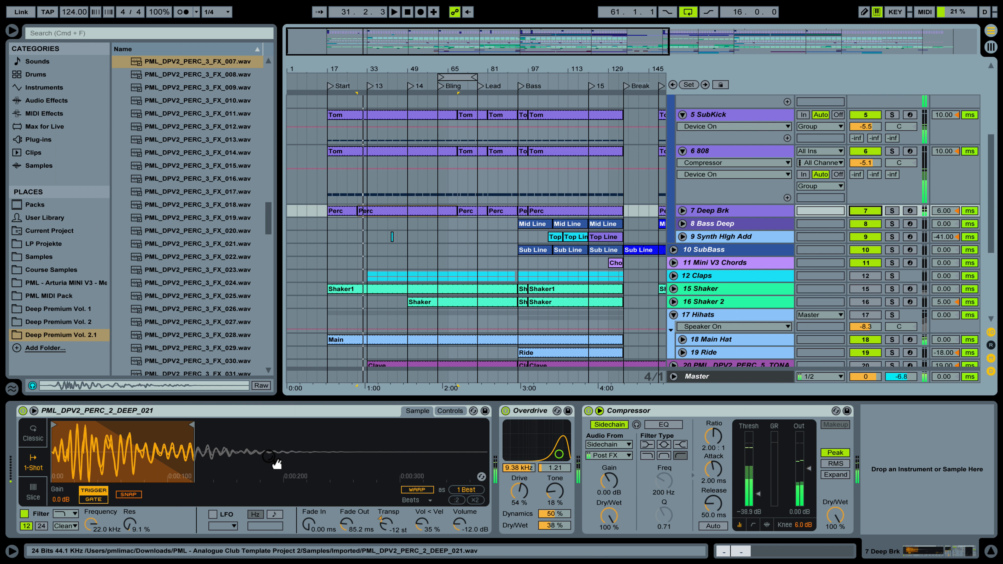
Step: Examine the notes of SubKick's first Tom clip, then show the Deep Brk devices while playing the mix from bar 17
{"action": "double_click", "coordinate": [389, 127]}
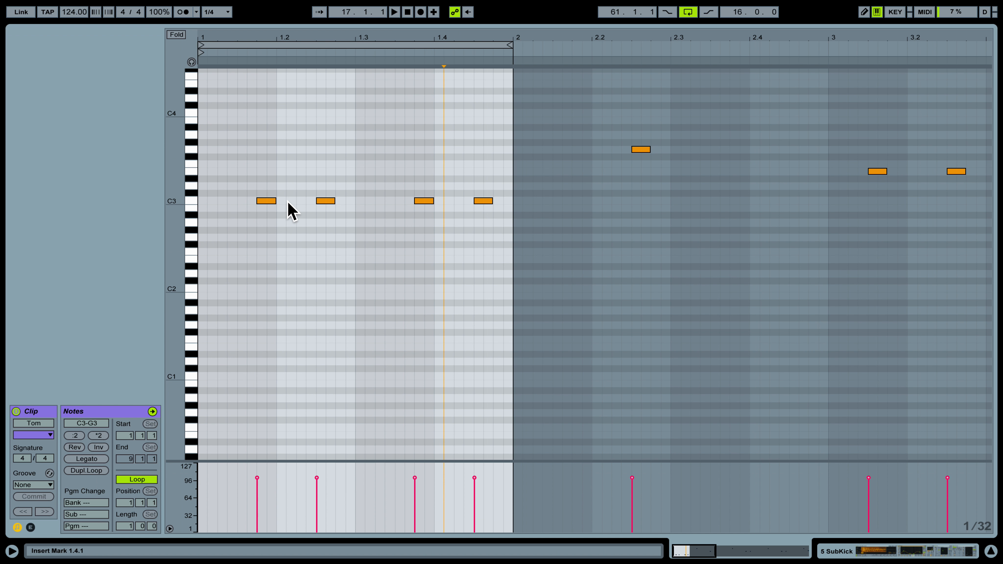
{"action": "left_click", "coordinate": [944, 551]}
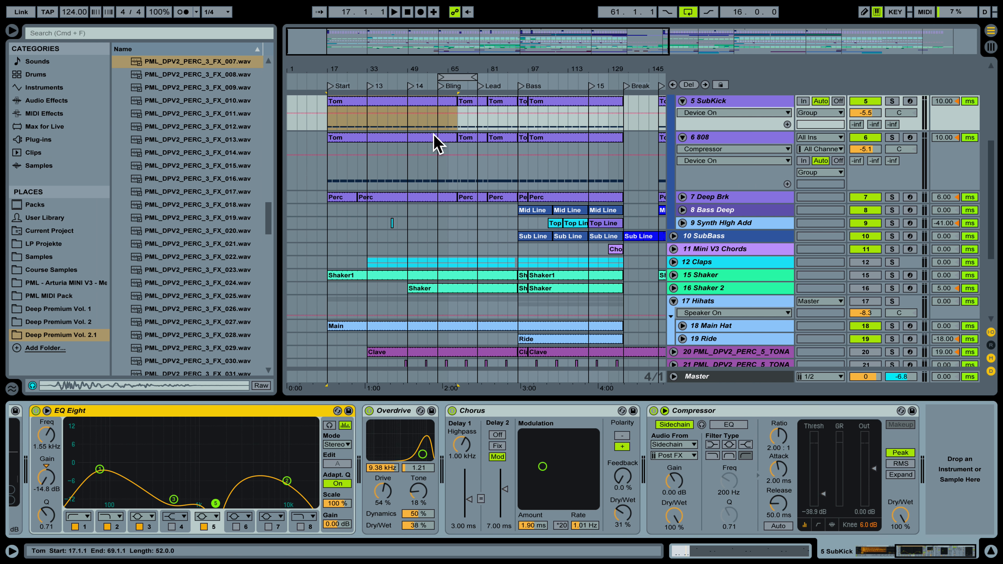
{"action": "left_click", "coordinate": [777, 197]}
{"action": "key", "text": "space"}
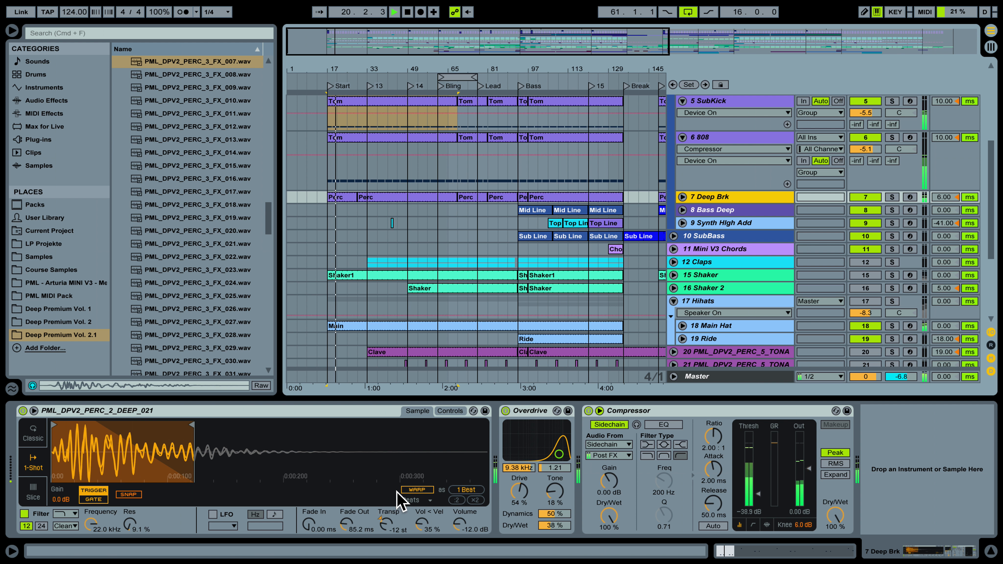
Step: Solo Deep Brk and play it from bar 17 while bypassing its Overdrive and Compressor
{"action": "left_click", "coordinate": [892, 196]}
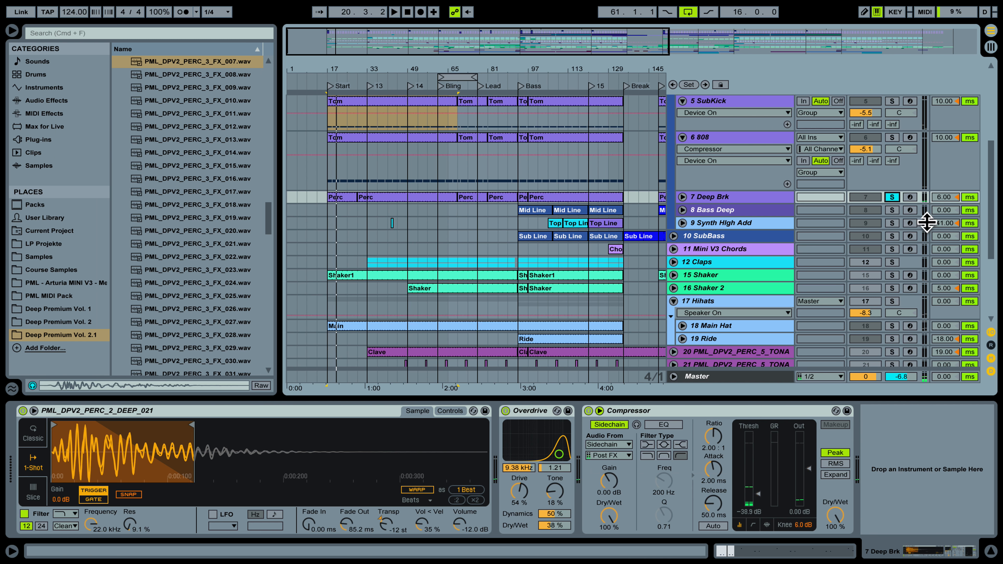
{"action": "left_click", "coordinate": [505, 411]}
{"action": "key", "text": "space"}
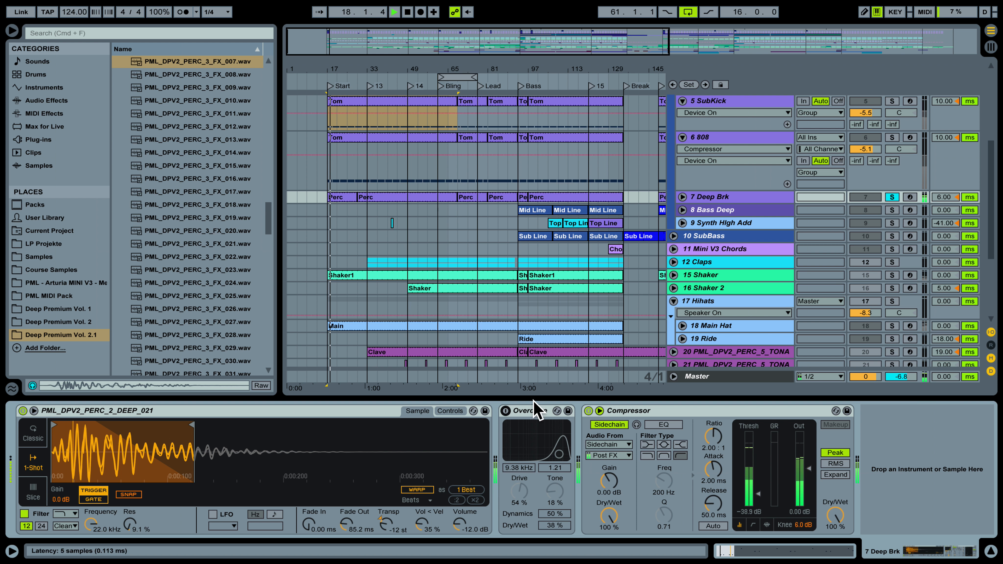
{"action": "left_click", "coordinate": [589, 411]}
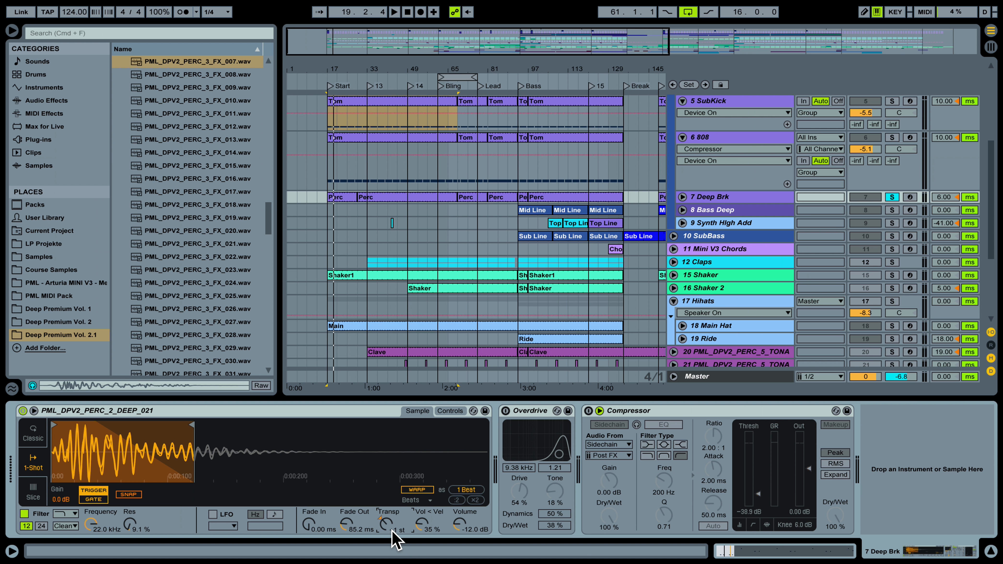
Step: Audition the dry Deep Brk sample with its transposition set to 0 st and to -24 st
{"action": "key", "text": "space"}
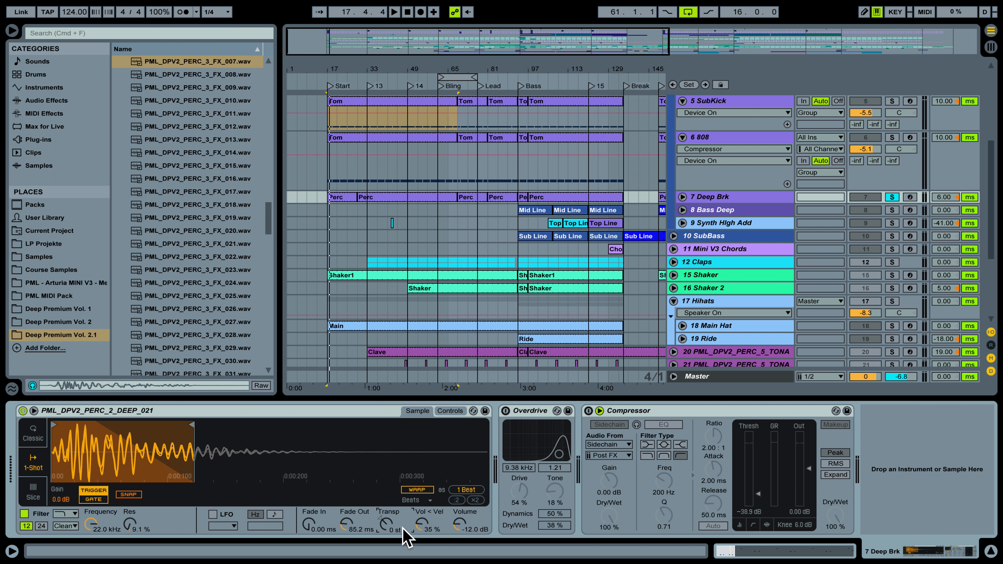
{"action": "key", "text": "space"}
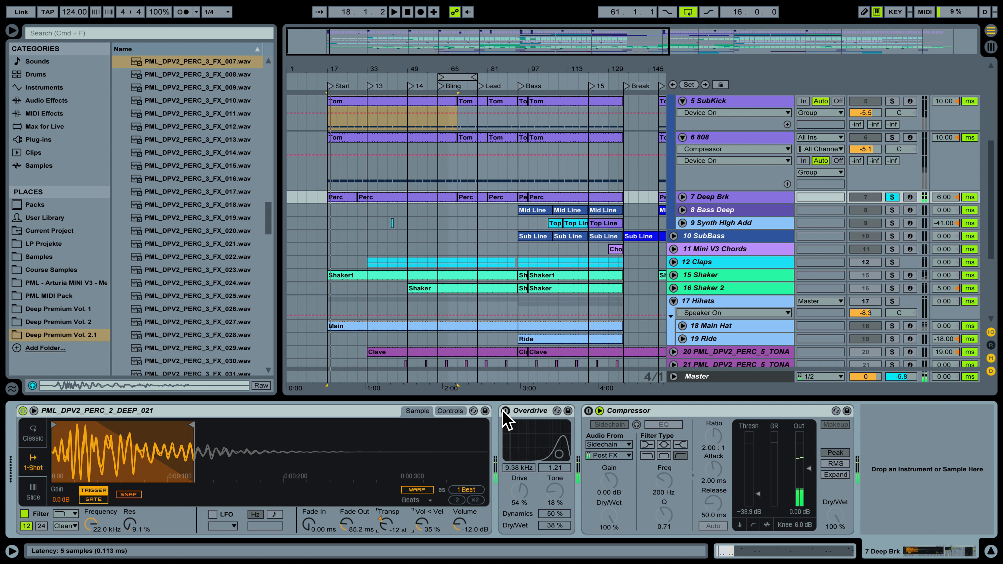
{"action": "key", "text": "space"}
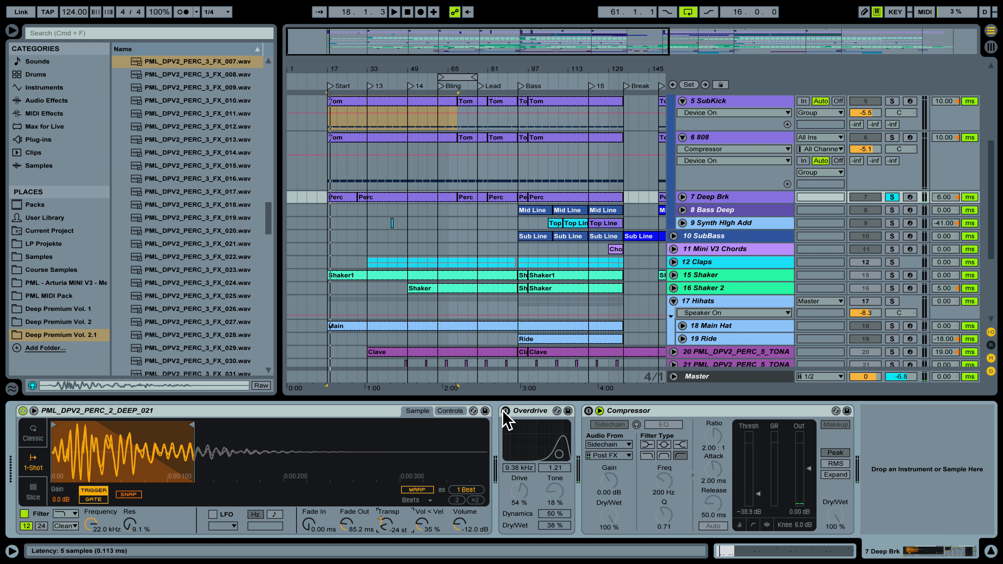
Step: Reactivate Deep Brk's Overdrive and Compressor, play it, and unsolo the track to hear the full mix from bar 61
{"action": "left_click", "coordinate": [505, 411]}
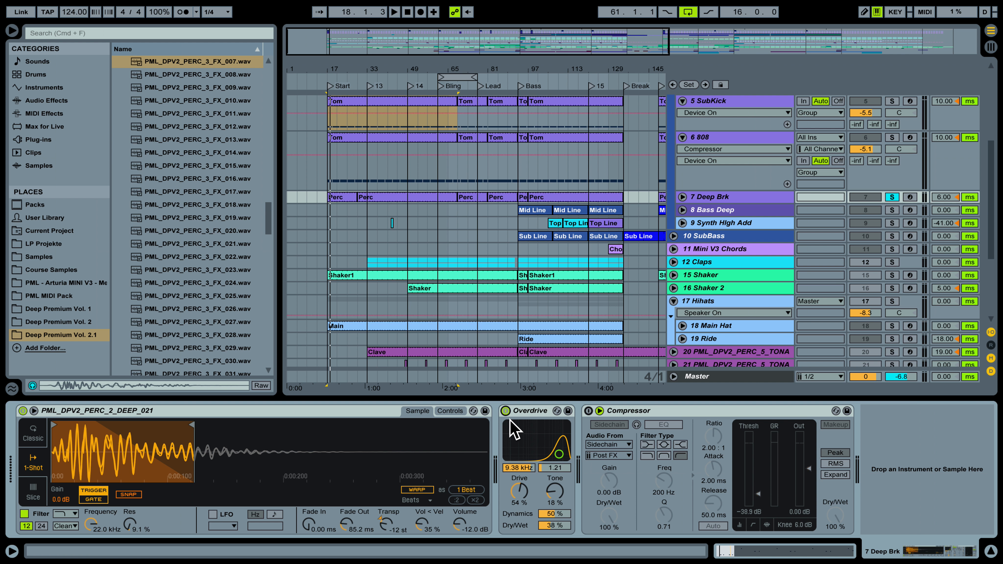
{"action": "left_click", "coordinate": [588, 410]}
{"action": "key", "text": "space"}
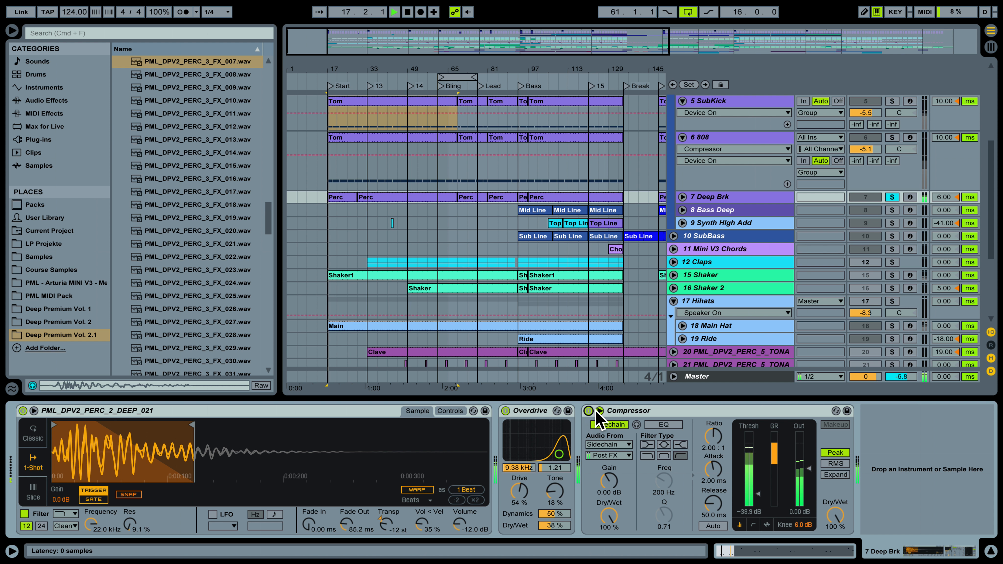
{"action": "left_click", "coordinate": [443, 176]}
{"action": "left_click", "coordinate": [892, 197]}
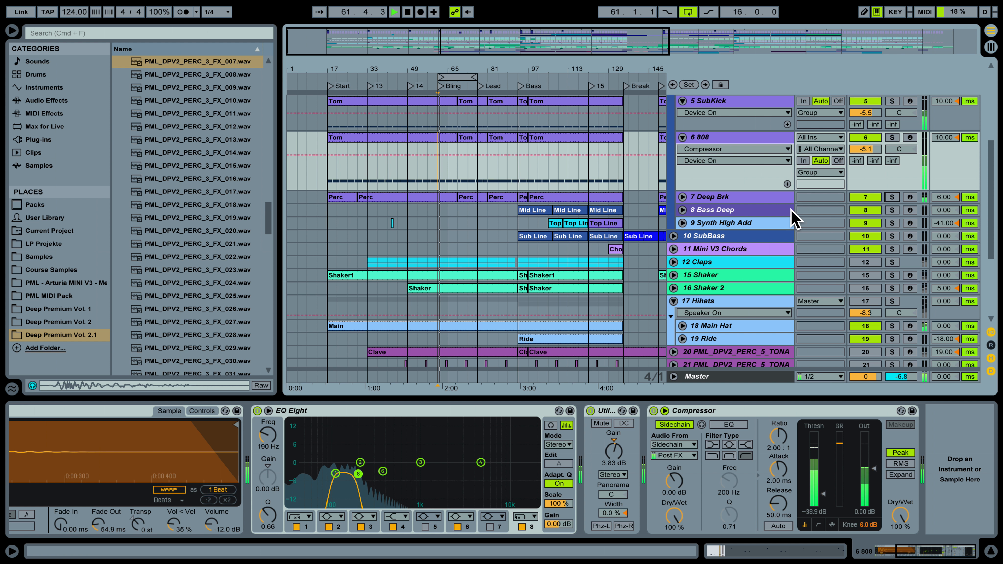
Step: Collapse the 808, SubKick, Reverb Kick and Kick tracks in the arrangement
{"action": "scroll", "coordinate": [749, 215], "scroll_direction": "up", "scroll_amount": 2}
{"action": "scroll", "coordinate": [750, 216], "scroll_direction": "up", "scroll_amount": 1}
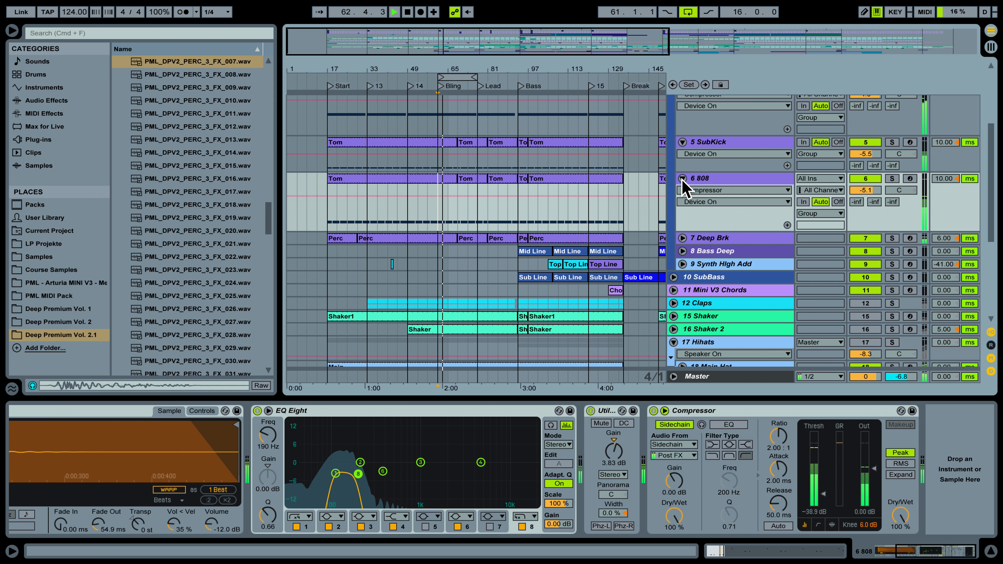
{"action": "left_click", "coordinate": [682, 178]}
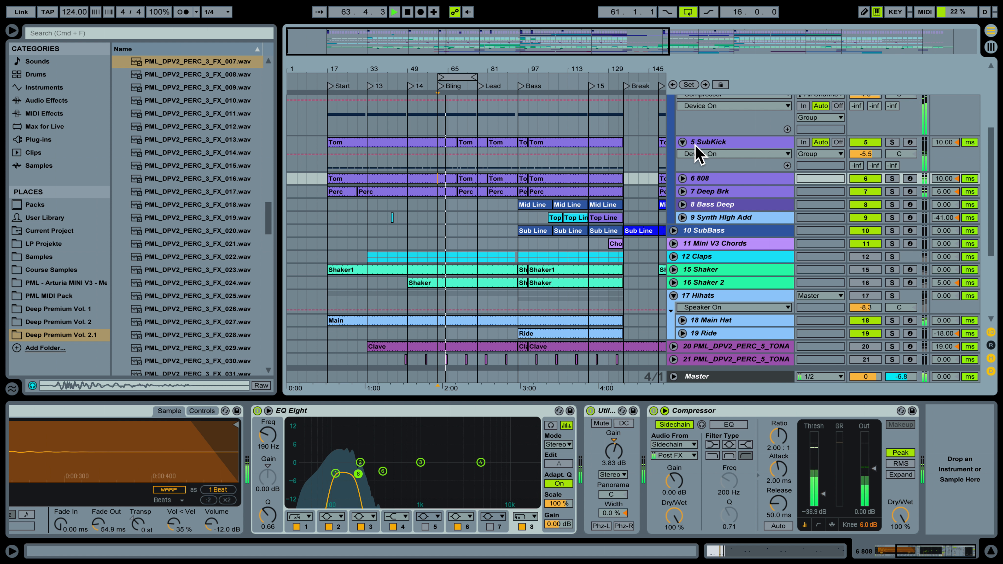
{"action": "left_click", "coordinate": [682, 142]}
{"action": "scroll", "coordinate": [692, 178], "scroll_direction": "up", "scroll_amount": 8}
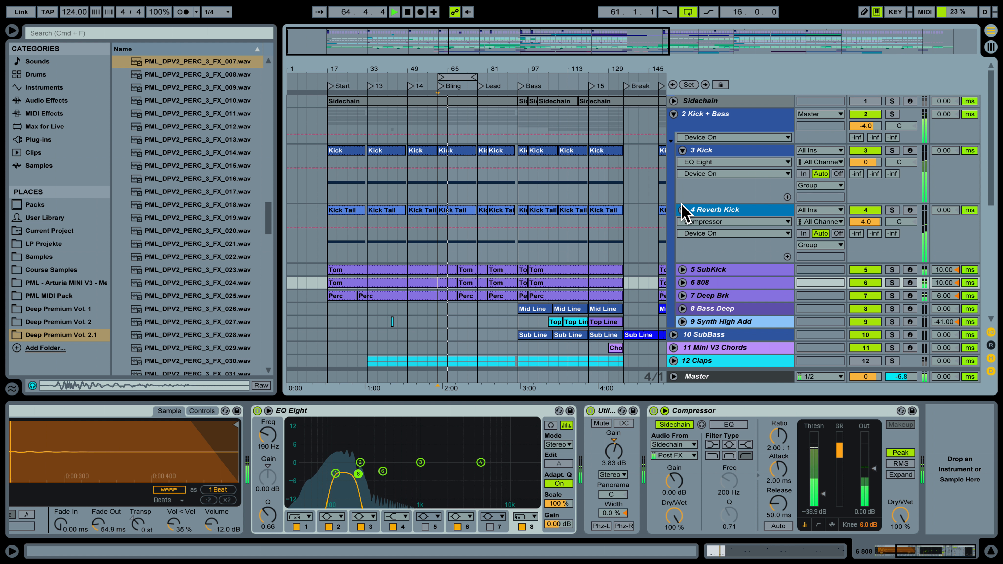
{"action": "left_click", "coordinate": [683, 210]}
{"action": "left_click", "coordinate": [682, 151]}
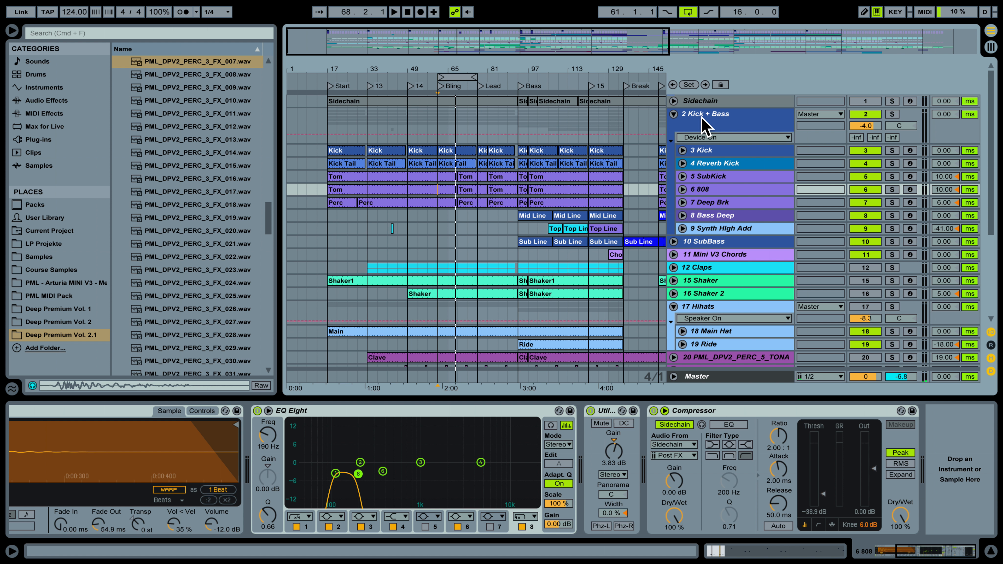
Step: Show the effect chain of the Kick + Bass group and display the automation of the Bass Device's EQ HP macro
{"action": "left_click", "coordinate": [705, 126]}
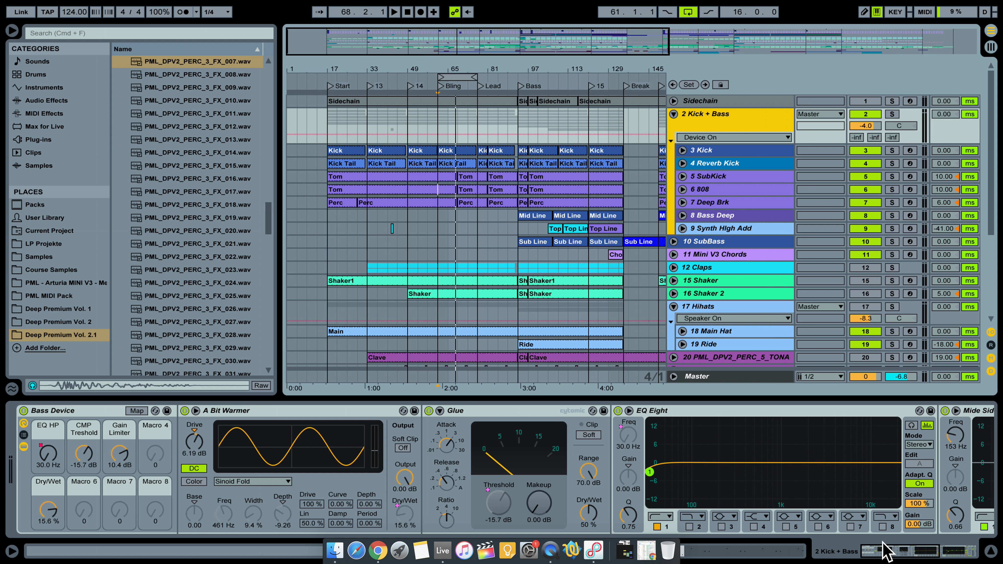
{"action": "left_click", "coordinate": [870, 548]}
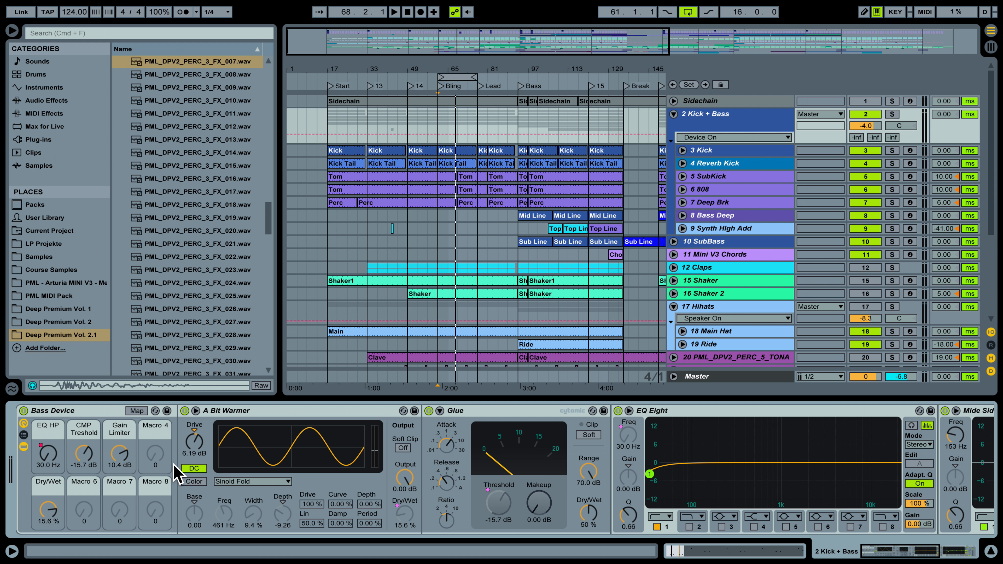
{"action": "mouse_move", "coordinate": [45, 462]}
{"action": "left_mouse_down"}
{"action": "mouse_move", "coordinate": [46, 431]}
{"action": "mouse_move", "coordinate": [46, 463]}
{"action": "left_mouse_up"}
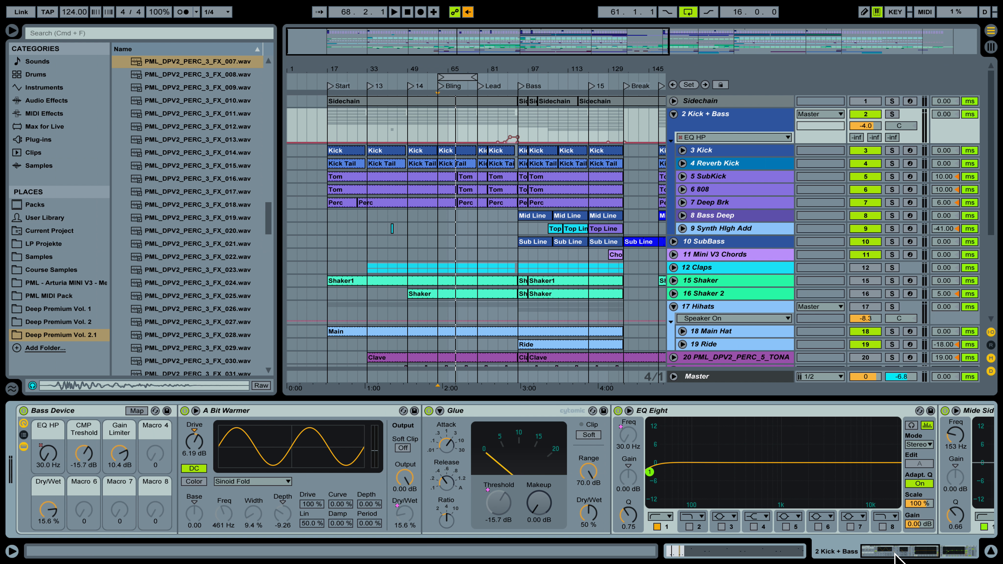
Step: Play from bar 61 and examine the EQ Eight, Mide Side and limiter devices at the end of the Kick + Bass chain
{"action": "left_click_drag", "start_coordinate": [895, 554], "coordinate": [938, 557]}
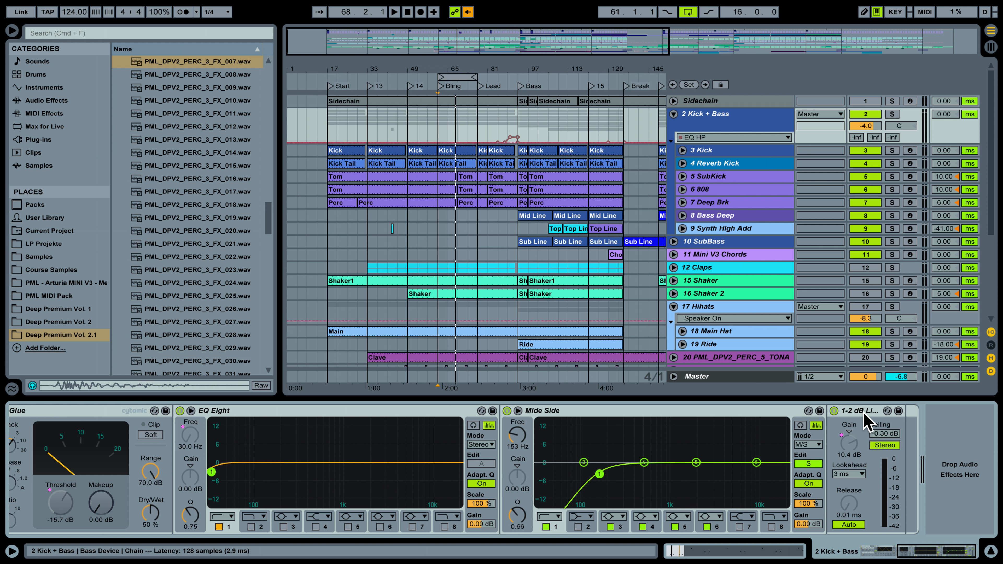
{"action": "key", "text": "space"}
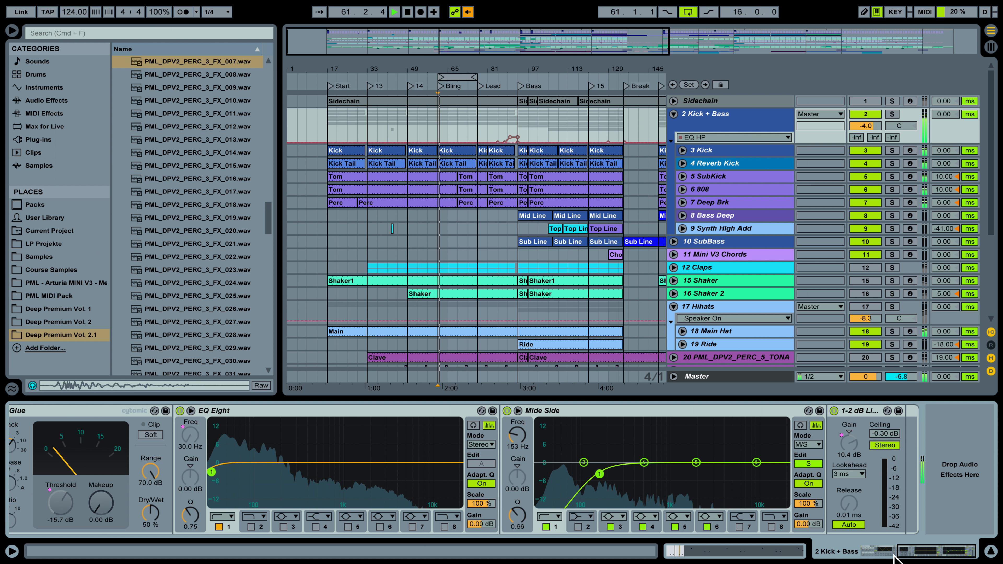
{"action": "left_click_drag", "start_coordinate": [915, 554], "coordinate": [855, 554]}
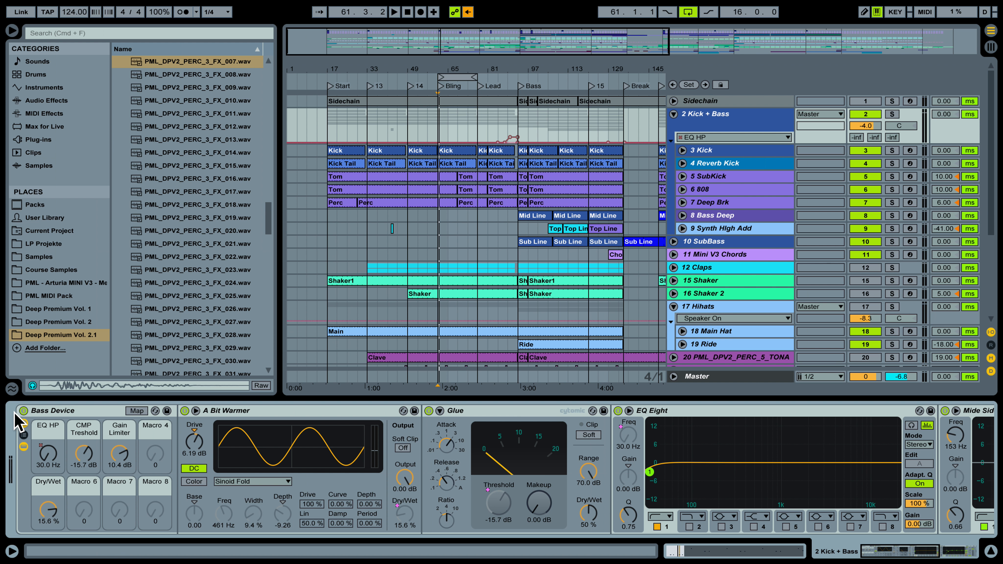
Step: Play the mix with the Kick + Bass group's Bass Device bypassed, reactivating it partway through to compare the sound
{"action": "left_click", "coordinate": [23, 411]}
{"action": "key", "text": "space"}
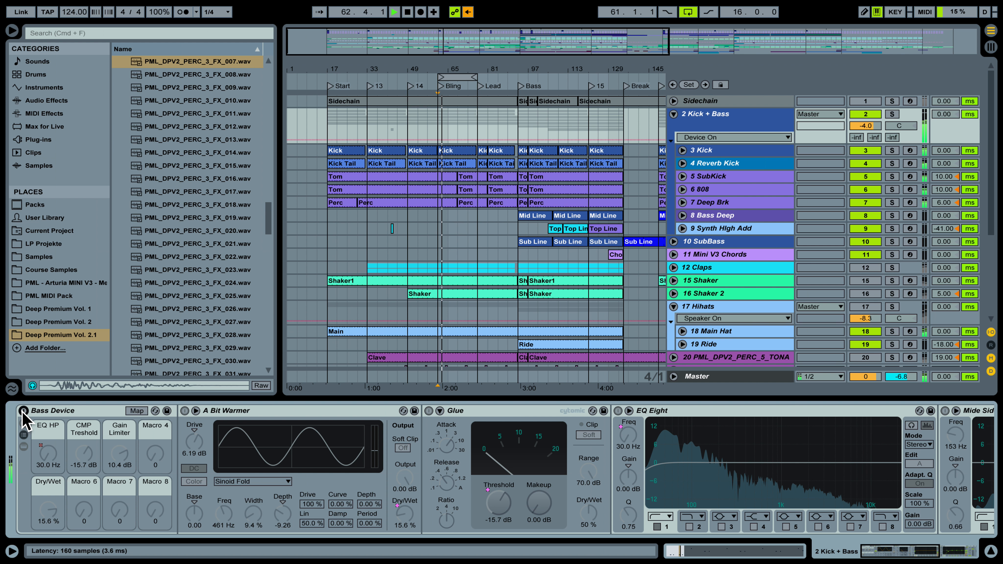
{"action": "left_click", "coordinate": [23, 411]}
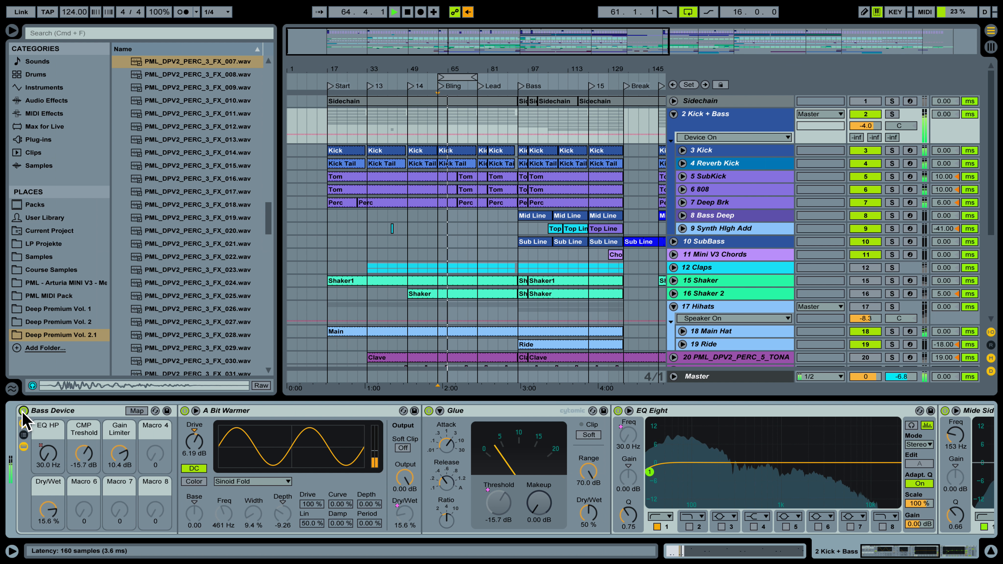
{"action": "key", "text": "space"}
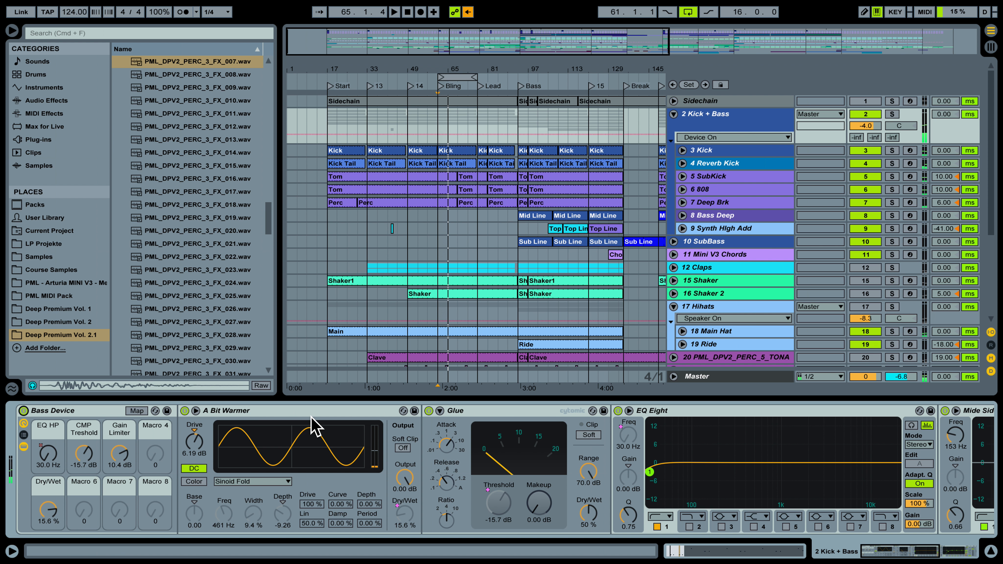
Step: Set the Bass Device's Gain Limiter macro to 0.57 dB and compare playback with the device bypassed and active
{"action": "left_click_drag", "start_coordinate": [916, 553], "coordinate": [984, 562]}
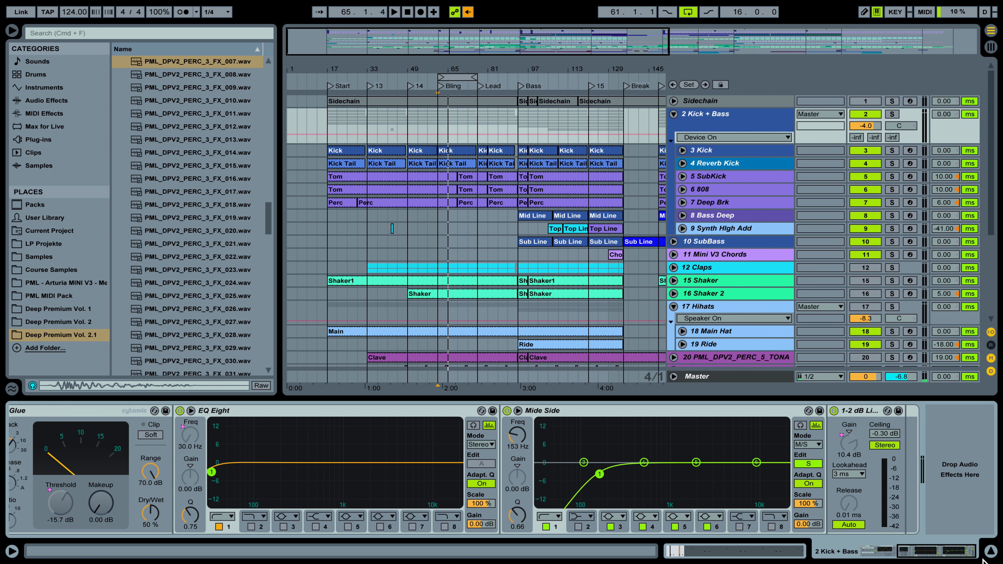
{"action": "left_click_drag", "start_coordinate": [919, 553], "coordinate": [822, 556]}
{"action": "left_click_drag", "start_coordinate": [133, 459], "coordinate": [132, 482]}
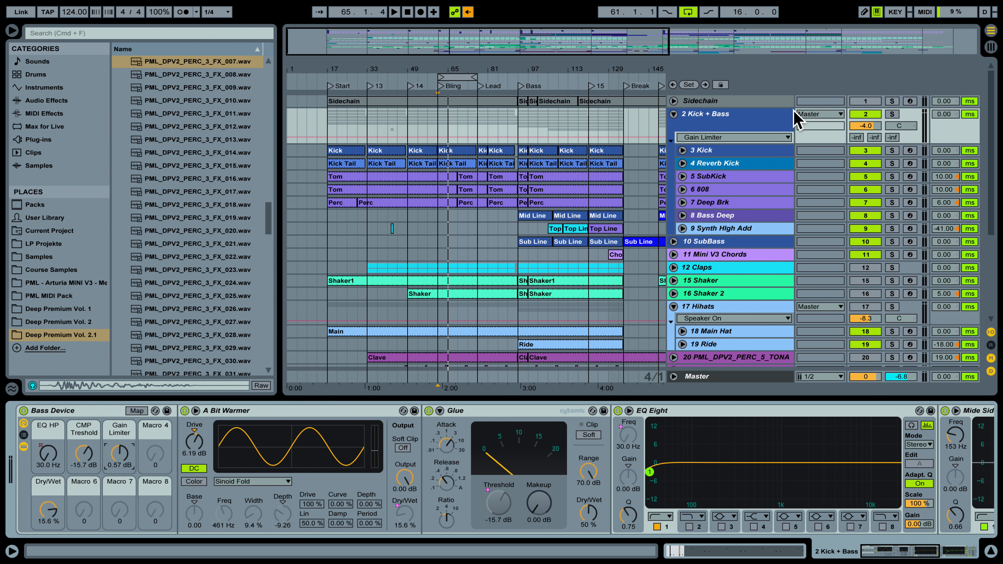
{"action": "key", "text": "space"}
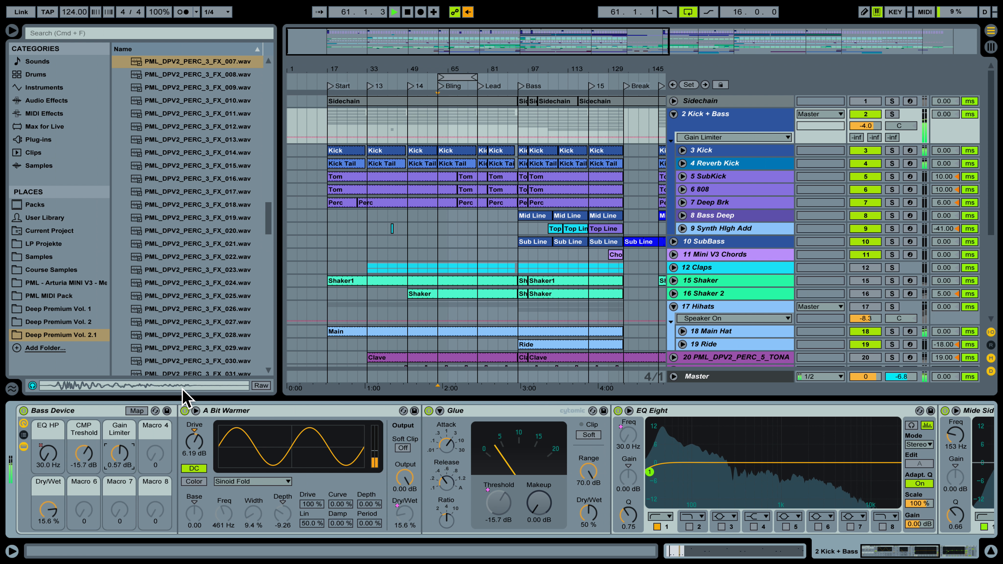
{"action": "left_click", "coordinate": [23, 411]}
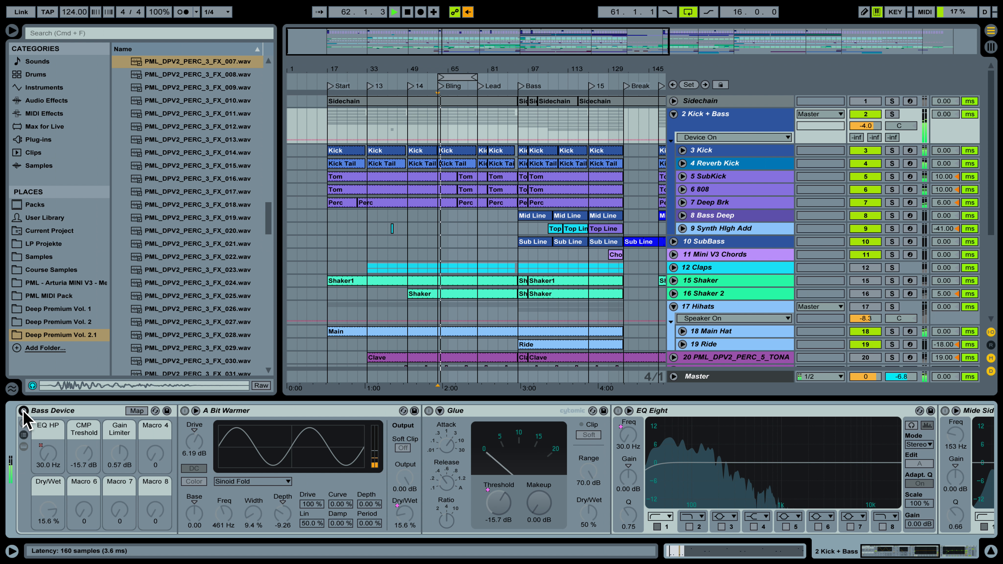
{"action": "left_click", "coordinate": [24, 411]}
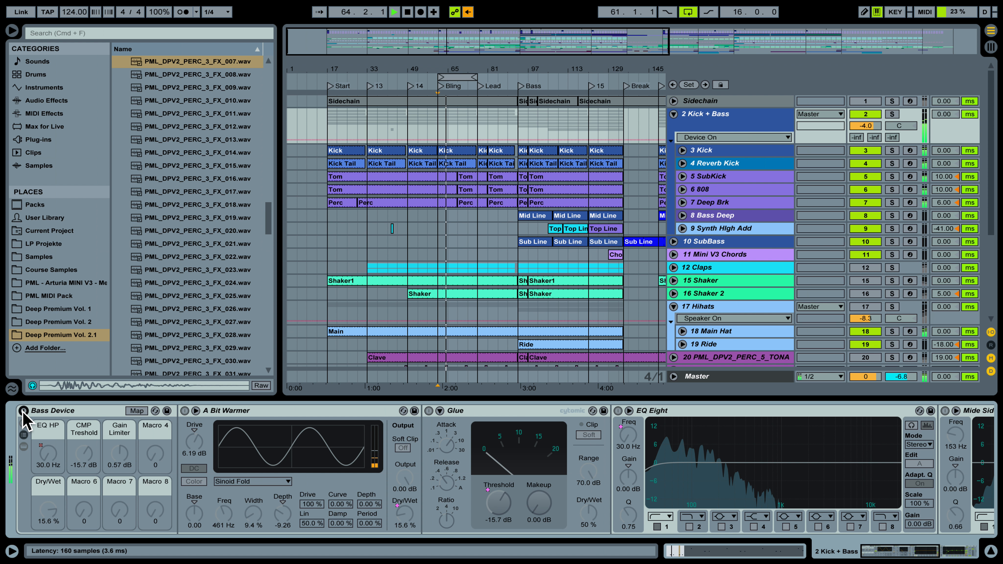
{"action": "key", "text": "space"}
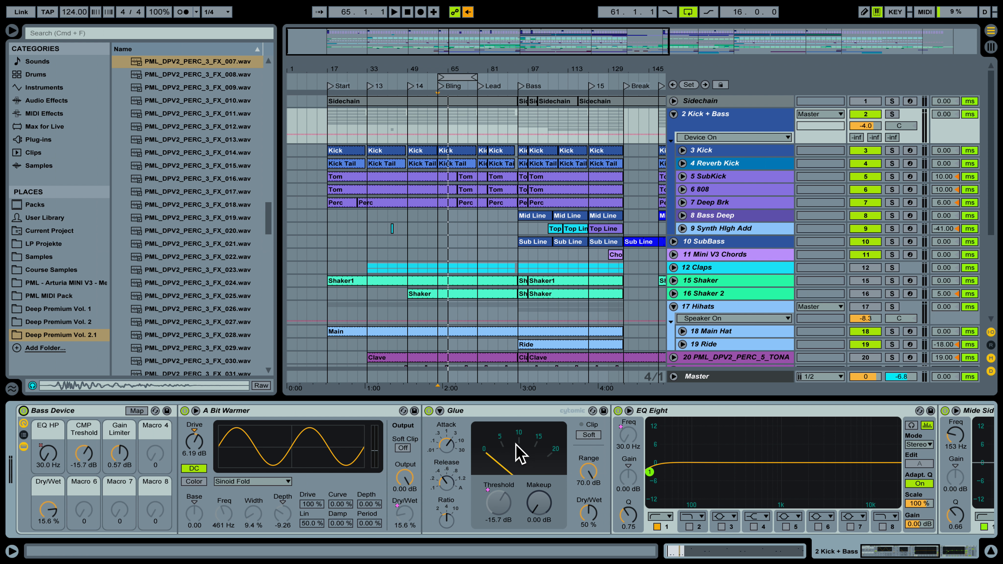
Step: Play with the reduced limiter gain, set the Gain Limiter macro to 10.4 dB and listen again from bar 61
{"action": "key", "text": "space"}
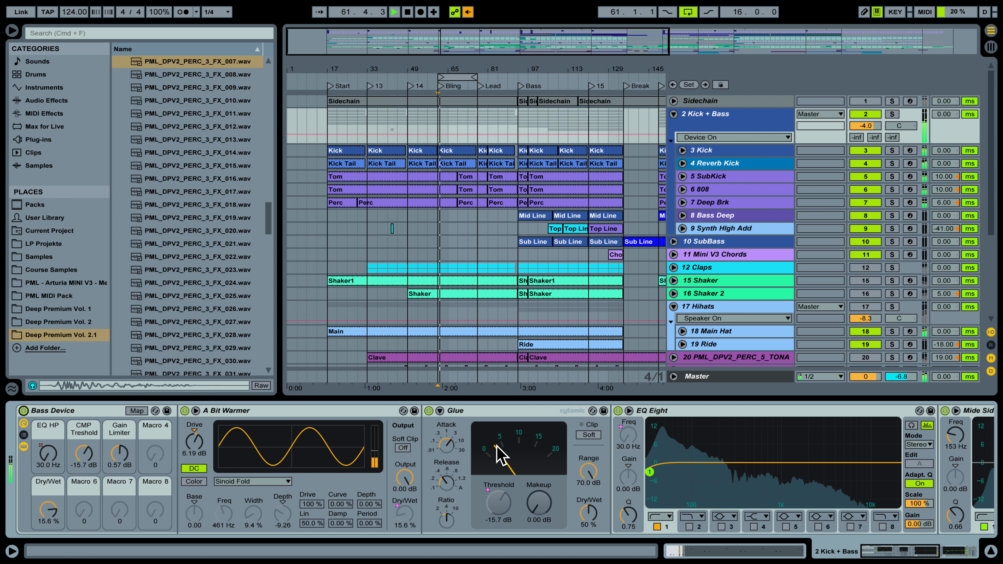
{"action": "key", "text": "space"}
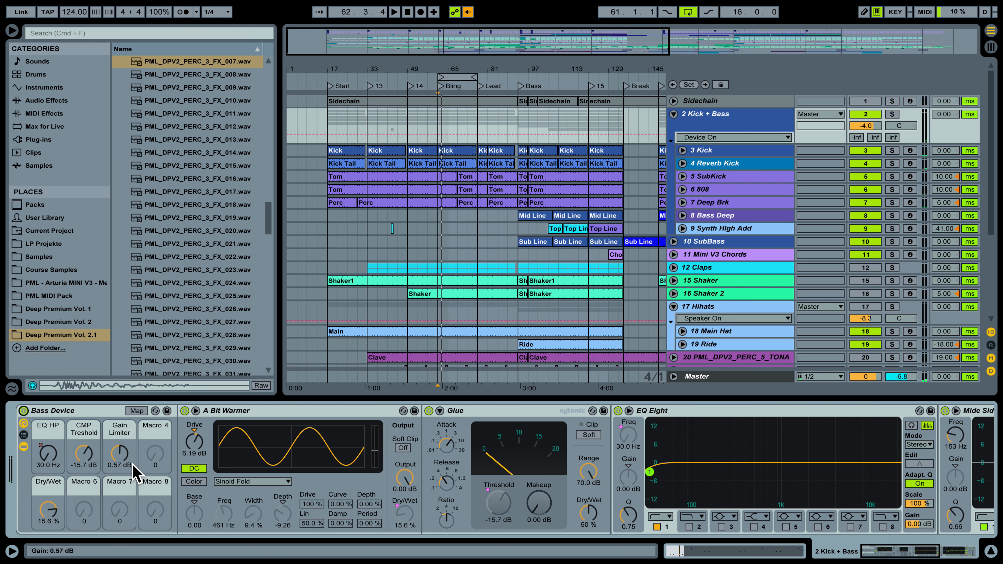
{"action": "key", "text": "space"}
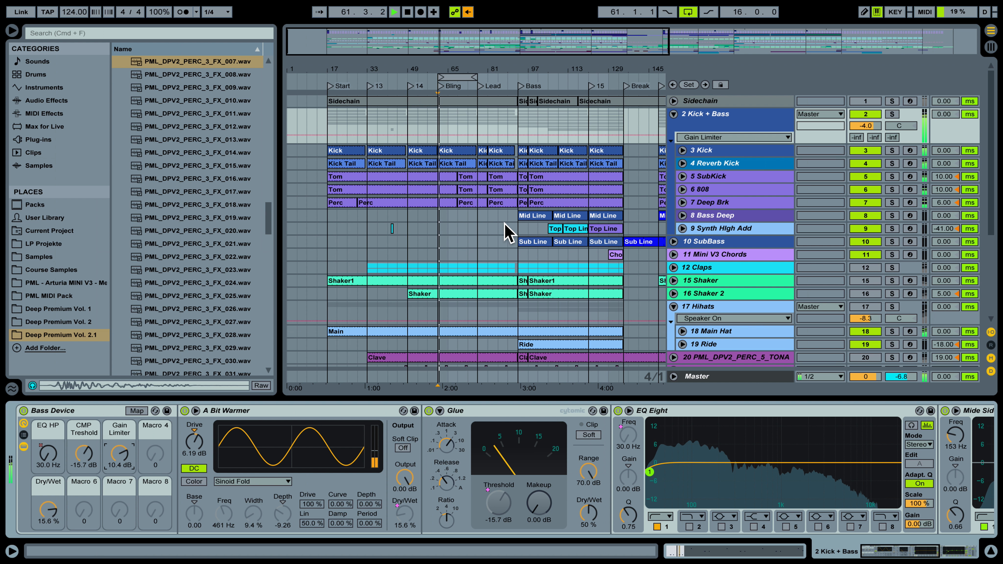
{"action": "key", "text": "space"}
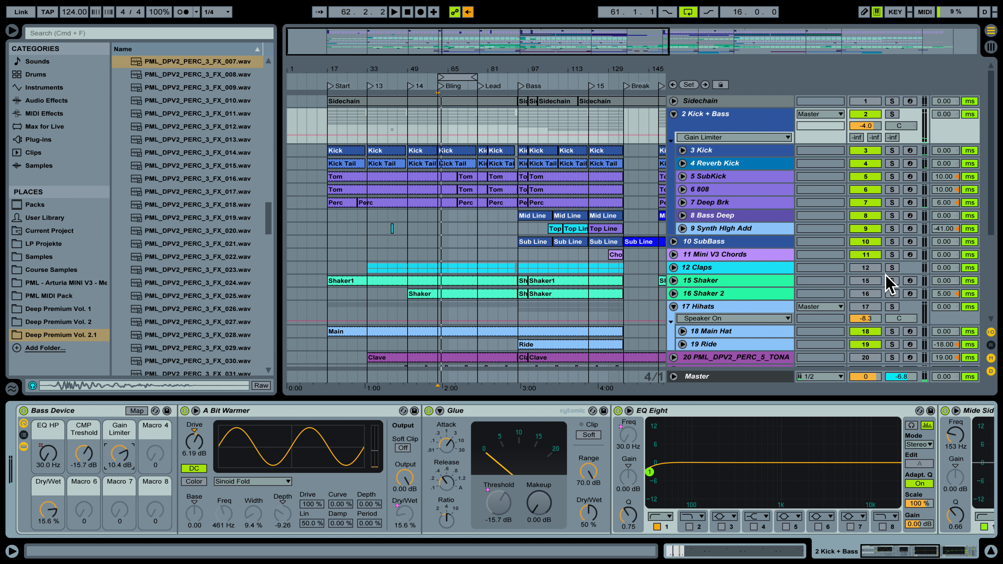
Step: Activate the Claps group, play it from bar 61, and unfold it to show the devices of 13 Clap
{"action": "key", "text": "space"}
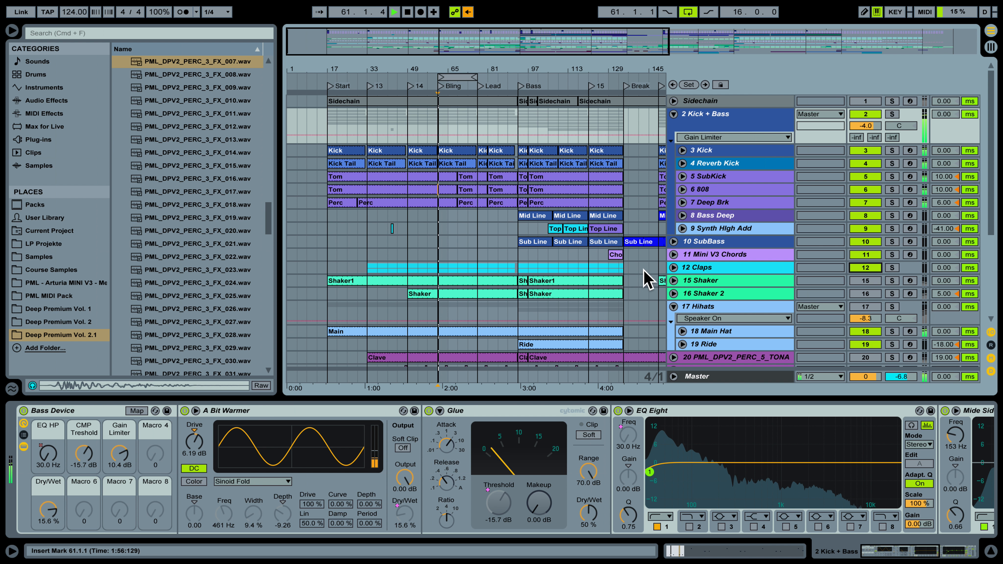
{"action": "left_click", "coordinate": [674, 268]}
{"action": "left_click", "coordinate": [722, 317]}
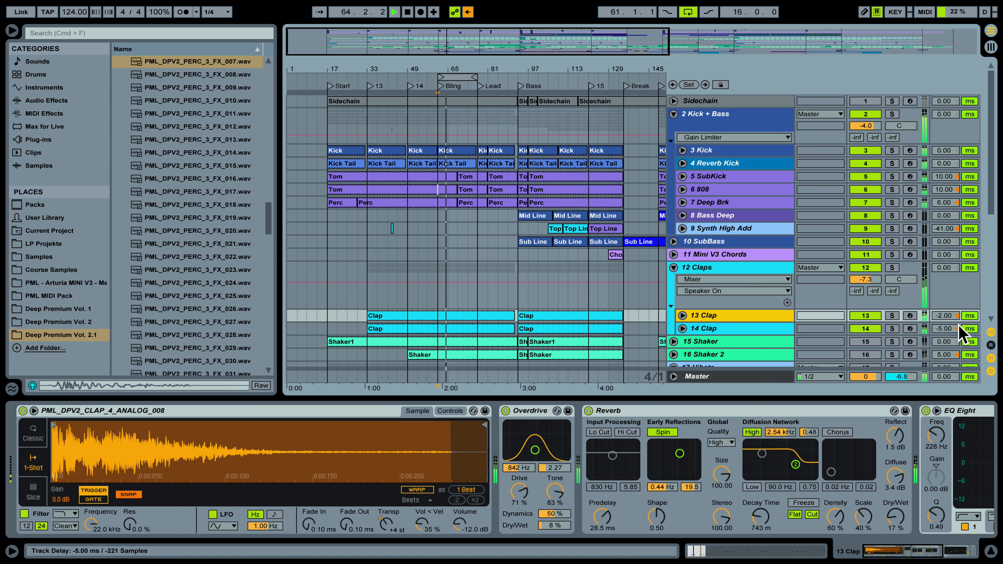
Step: Audition 13 Clap and 14 Clap soloed in turn, then unsolo to hear both claps in the mix
{"action": "left_click", "coordinate": [892, 315]}
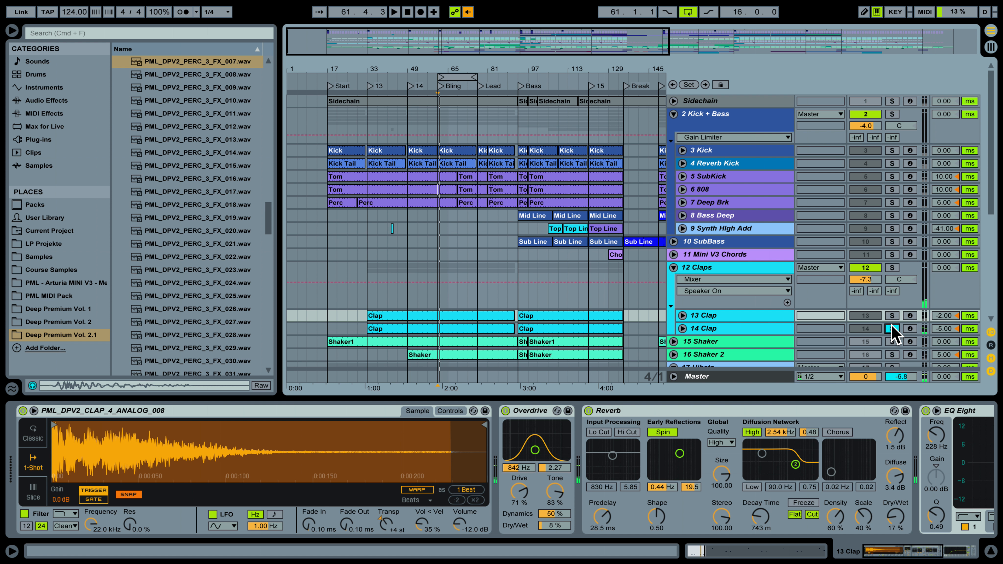
{"action": "left_click", "coordinate": [770, 327]}
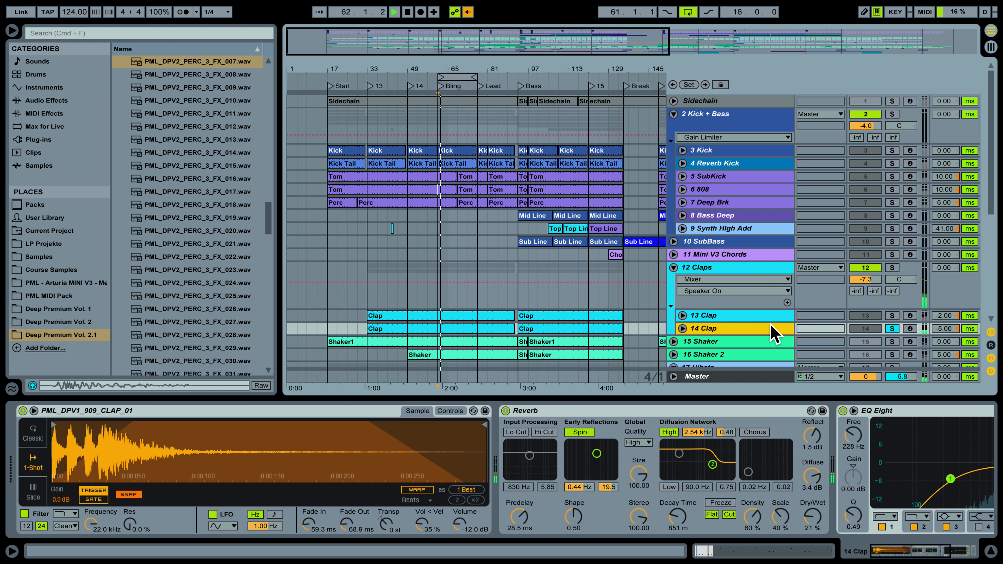
{"action": "left_click", "coordinate": [892, 328]}
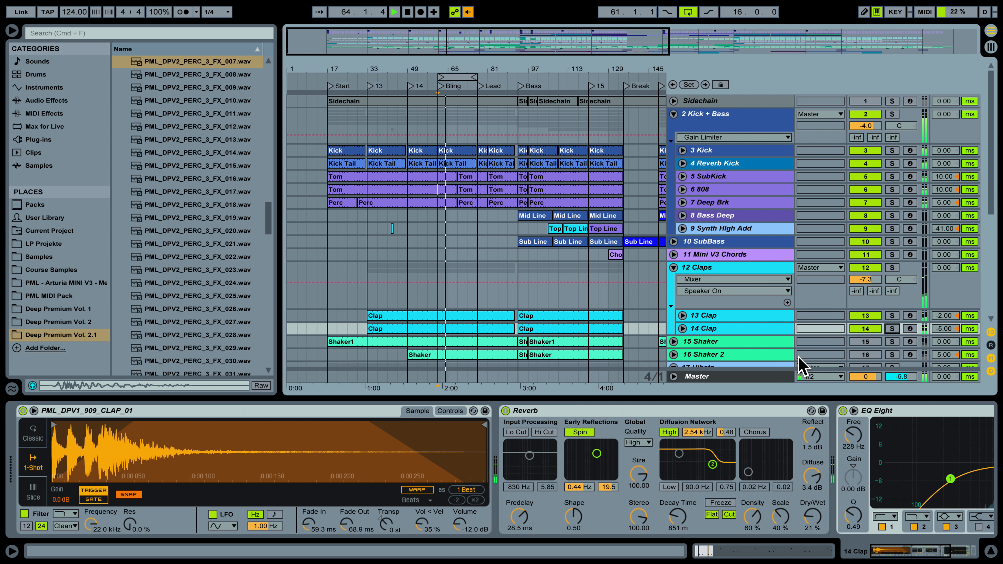
Step: Compare the device chains of 13 Clap and 14 Clap, including their samples, Reverb and EQ Eight settings
{"action": "left_click", "coordinate": [767, 316]}
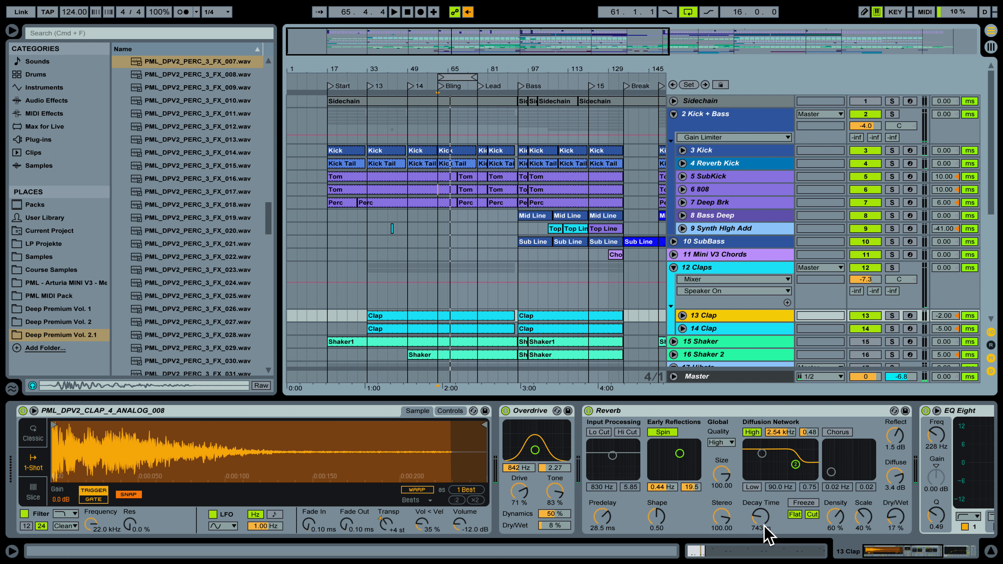
{"action": "left_click", "coordinate": [733, 327]}
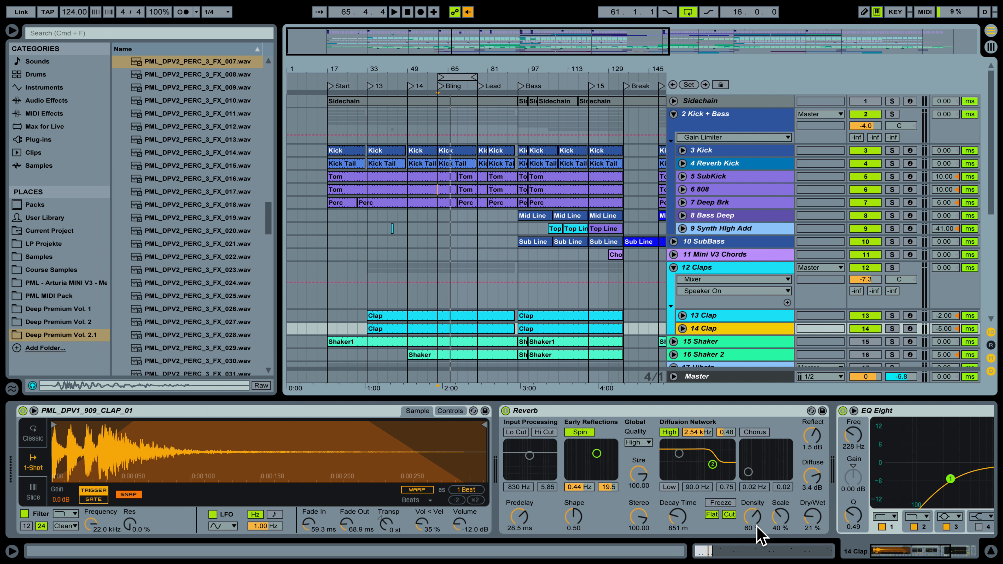
{"action": "left_click", "coordinate": [889, 556]}
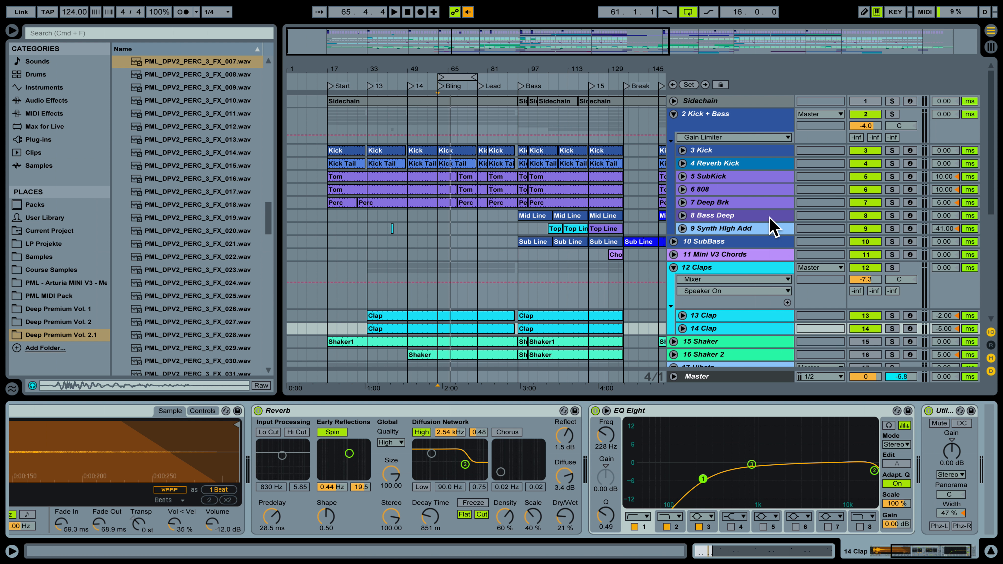
{"action": "left_click", "coordinate": [731, 317]}
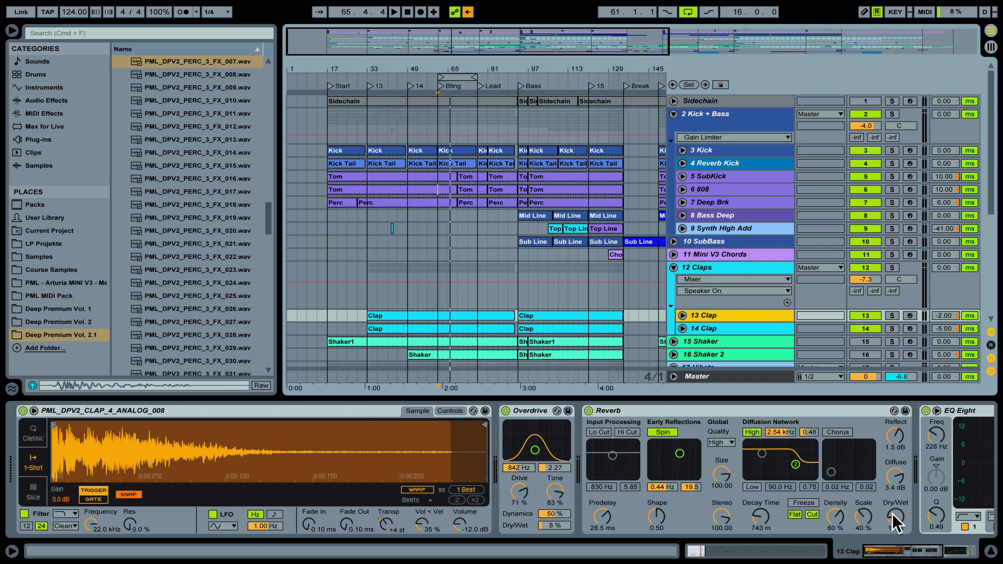
{"action": "mouse_move", "coordinate": [908, 542]}
{"action": "left_mouse_down"}
{"action": "mouse_move", "coordinate": [945, 555]}
{"action": "mouse_move", "coordinate": [910, 559]}
{"action": "left_mouse_up"}
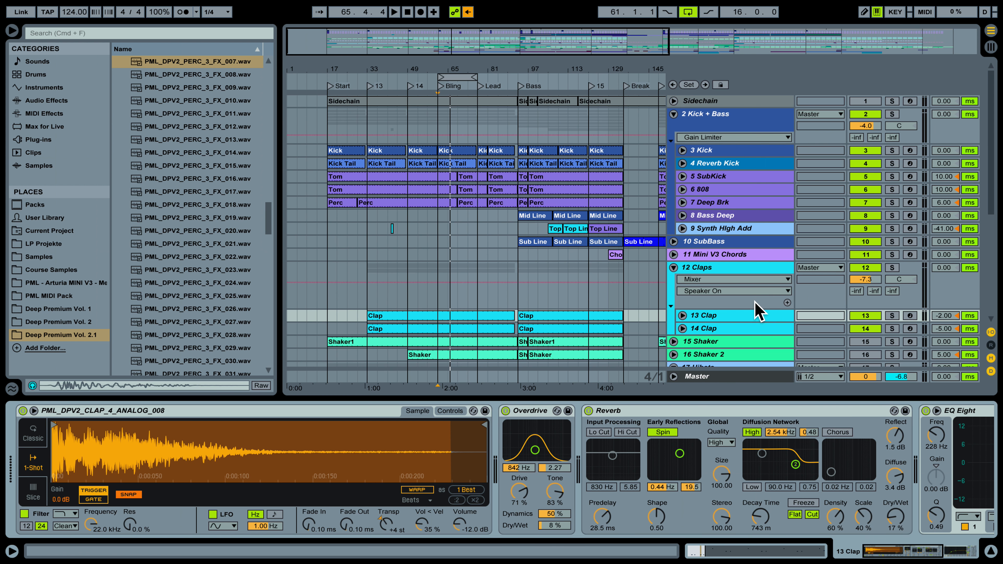
Step: Activate the 15 Shaker track while playing from bar 61 and open the MIDI notes of its Shaker1 clip
{"action": "scroll", "coordinate": [755, 303], "scroll_direction": "down", "scroll_amount": 2}
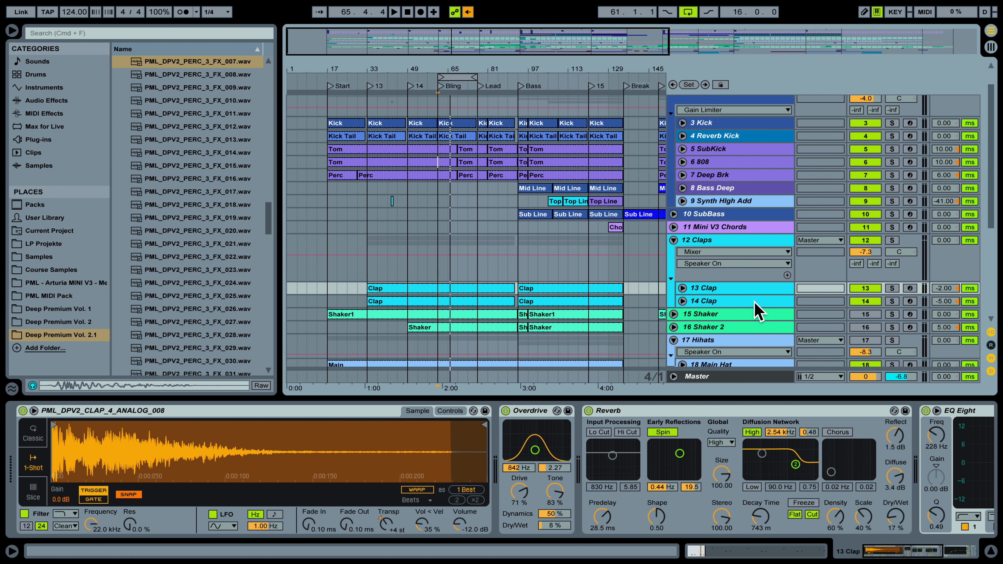
{"action": "left_click", "coordinate": [711, 314]}
{"action": "key", "text": "space"}
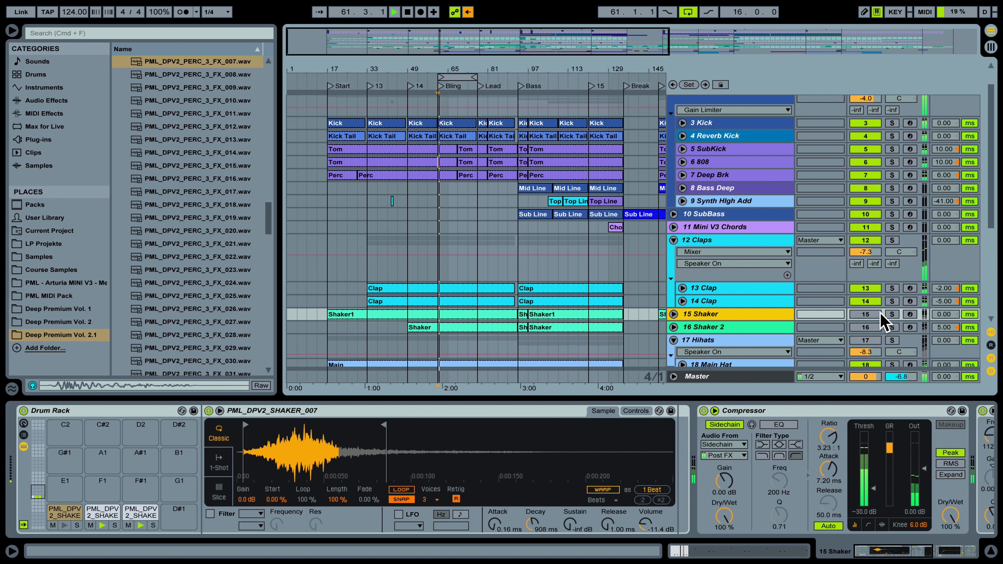
{"action": "left_click", "coordinate": [870, 315]}
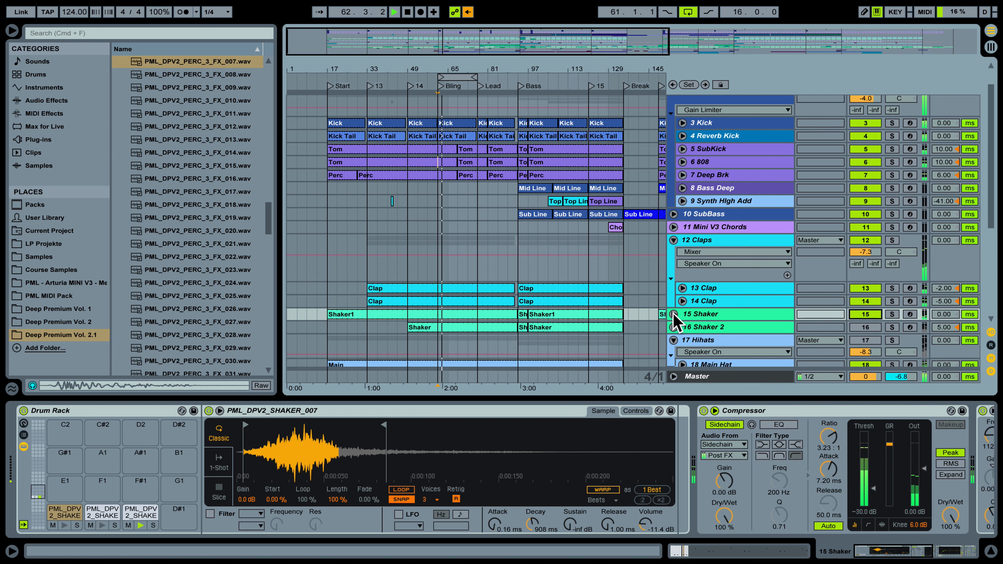
{"action": "left_click", "coordinate": [699, 316]}
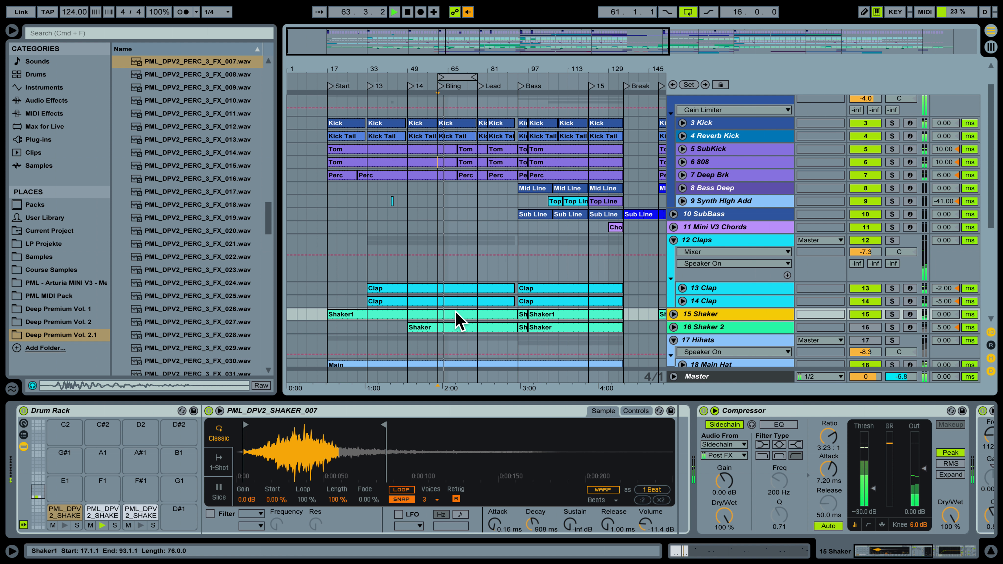
{"action": "double_click", "coordinate": [459, 320]}
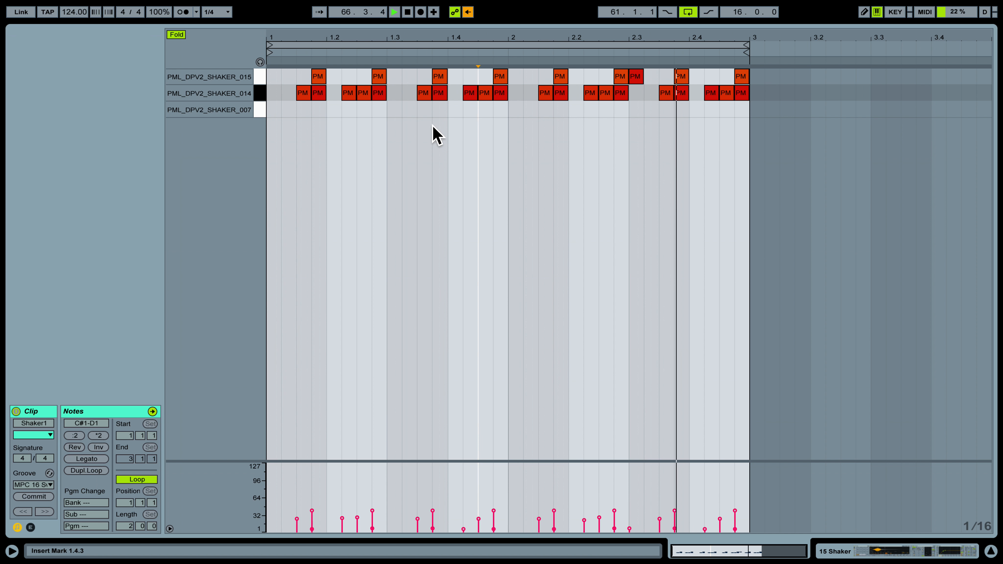
{"action": "key", "text": "space"}
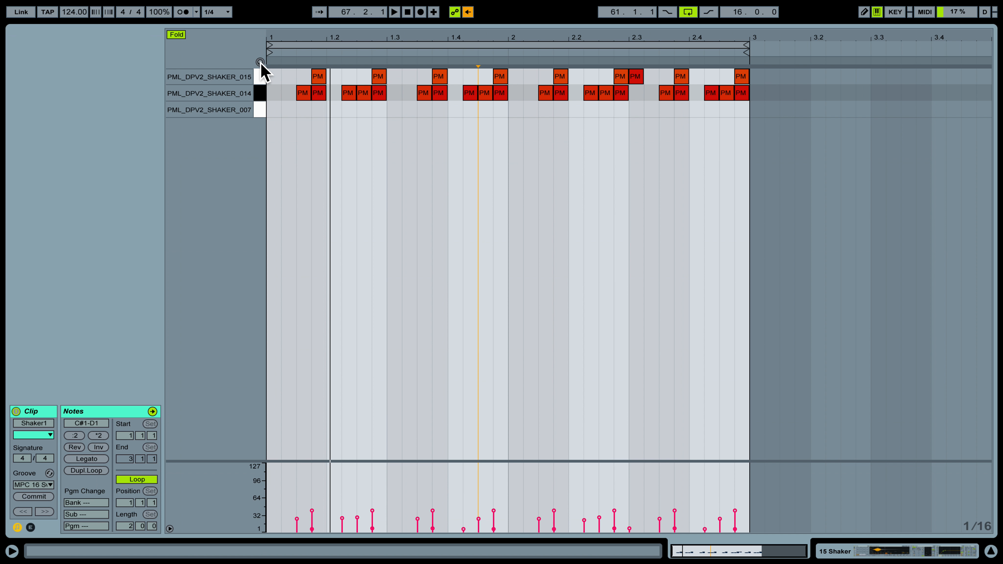
Step: Audition the PML_DPV2_SHAKER_014 and PML_DPV2_SHAKER_015 sounds and play the Shaker1 pattern
{"action": "left_click", "coordinate": [263, 91]}
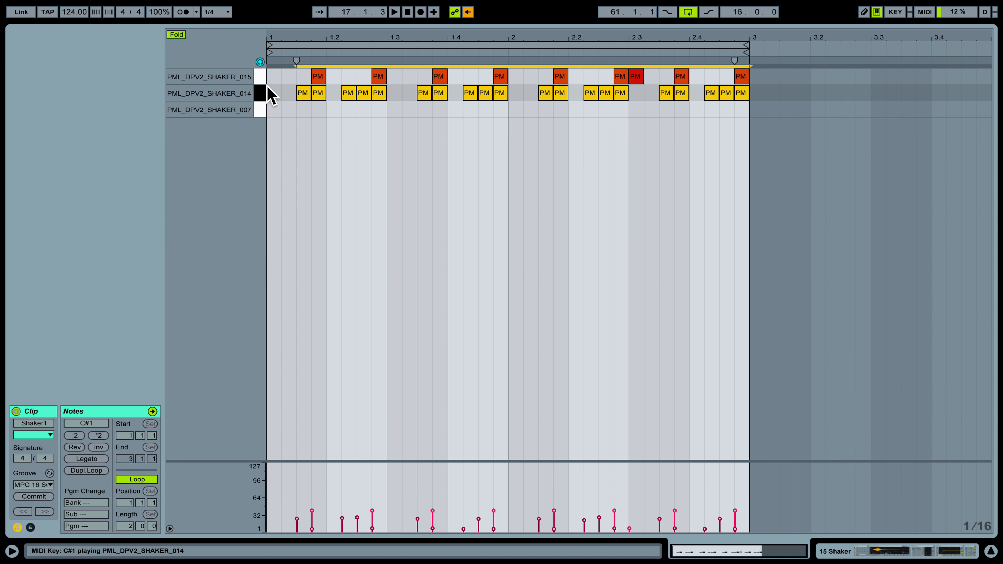
{"action": "left_click", "coordinate": [262, 76]}
{"action": "left_click", "coordinate": [285, 92]}
{"action": "left_click_drag", "start_coordinate": [337, 99], "coordinate": [744, 115]}
{"action": "left_click", "coordinate": [744, 115]}
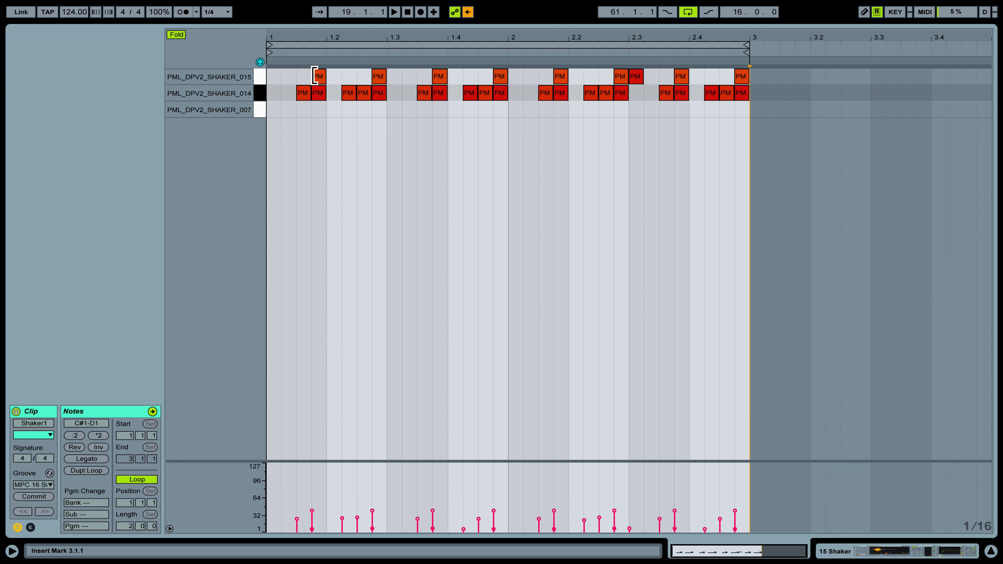
{"action": "key", "text": "space"}
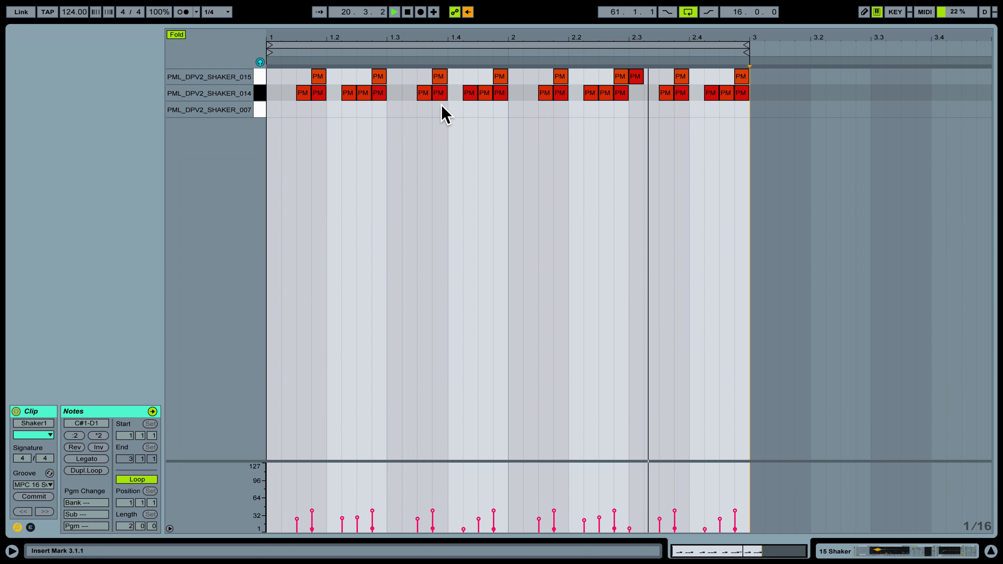
Step: Inspect the PML_DPV2_SHAKER_015 and PML_DPV2_SHAKER_014 samples and the effects in the 15 Shaker device chain
{"action": "key", "text": "space"}
{"action": "left_click", "coordinate": [844, 551]}
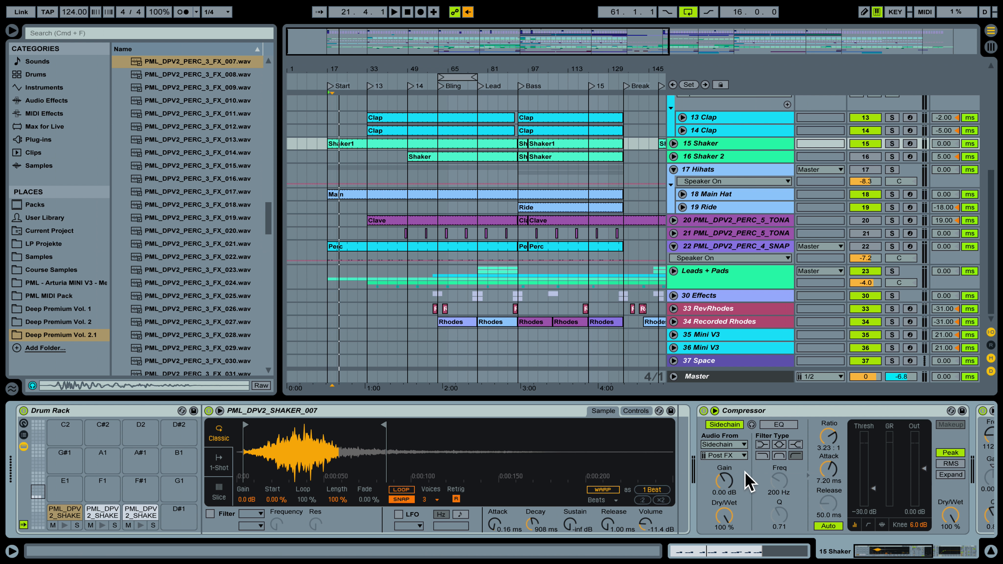
{"action": "left_click", "coordinate": [140, 514]}
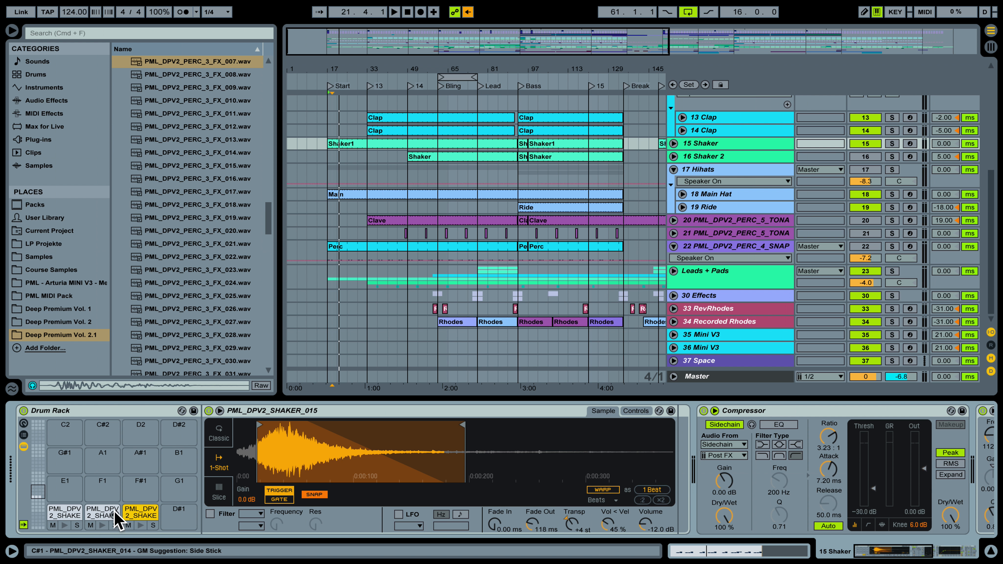
{"action": "left_click", "coordinate": [100, 517]}
{"action": "left_click_drag", "start_coordinate": [914, 553], "coordinate": [939, 553]}
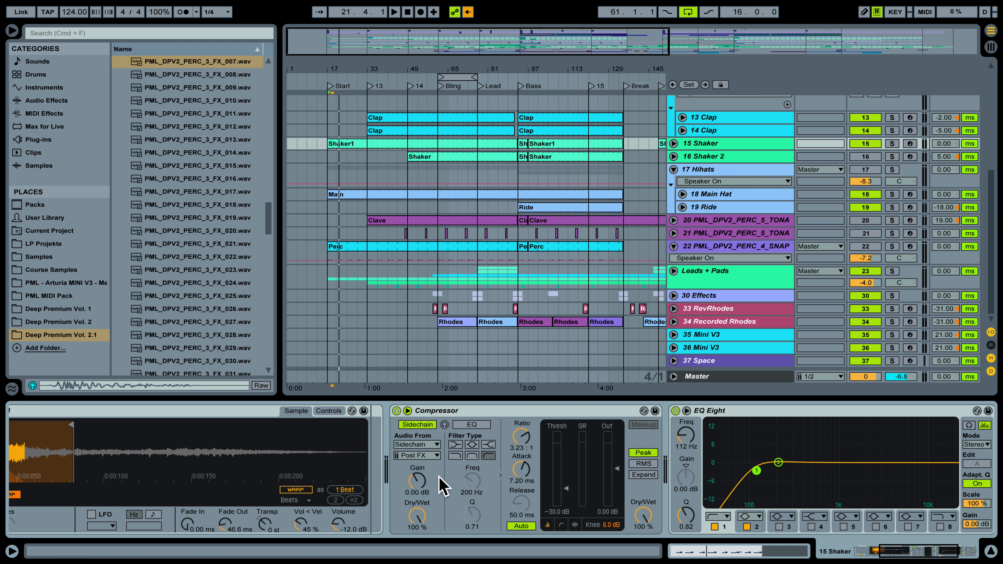
Step: Play the shaker from bar 17 with the Compressor bypassed and re-enabled to compare its effect, and view the rest of the chain
{"action": "key", "text": "space"}
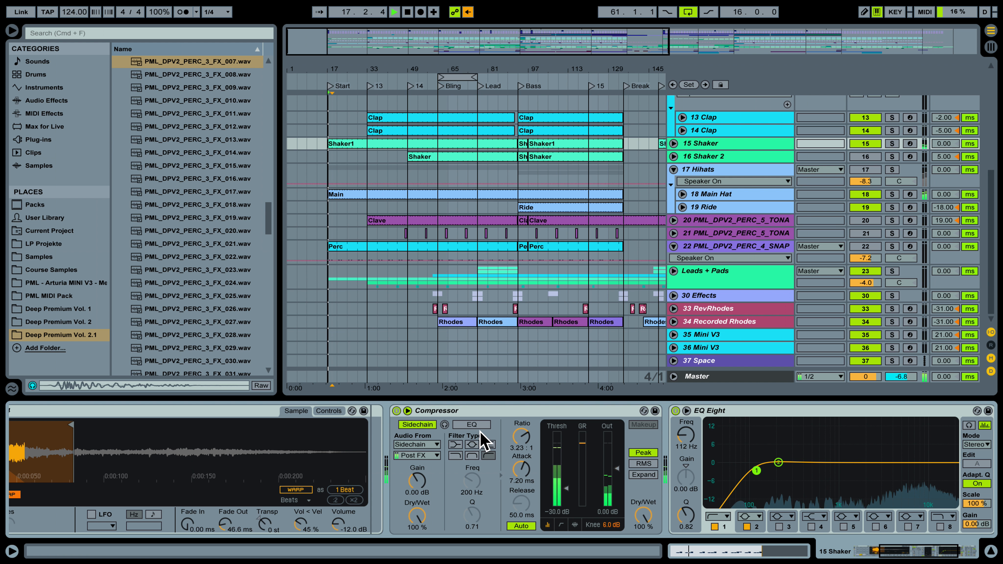
{"action": "left_click", "coordinate": [396, 411]}
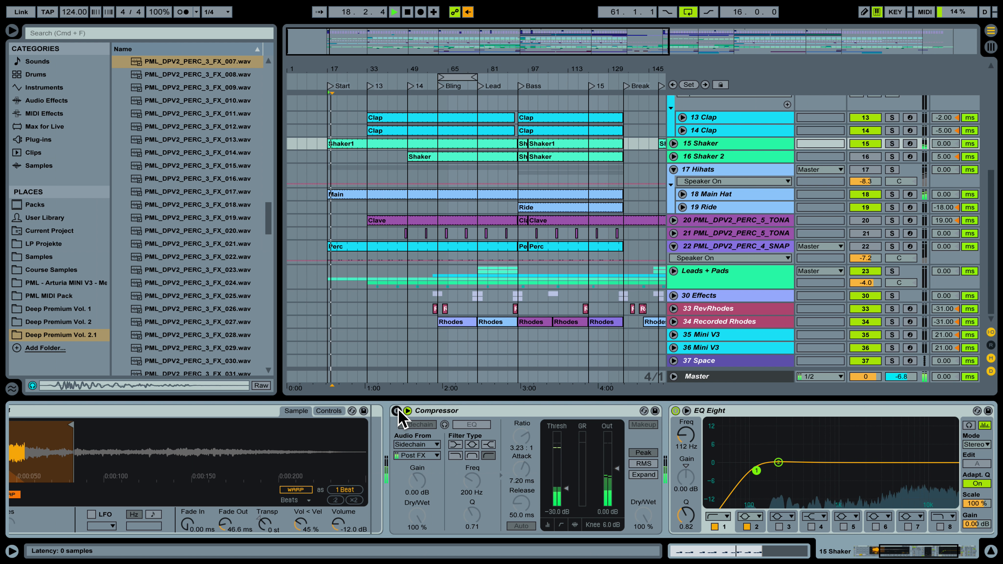
{"action": "left_click", "coordinate": [396, 411]}
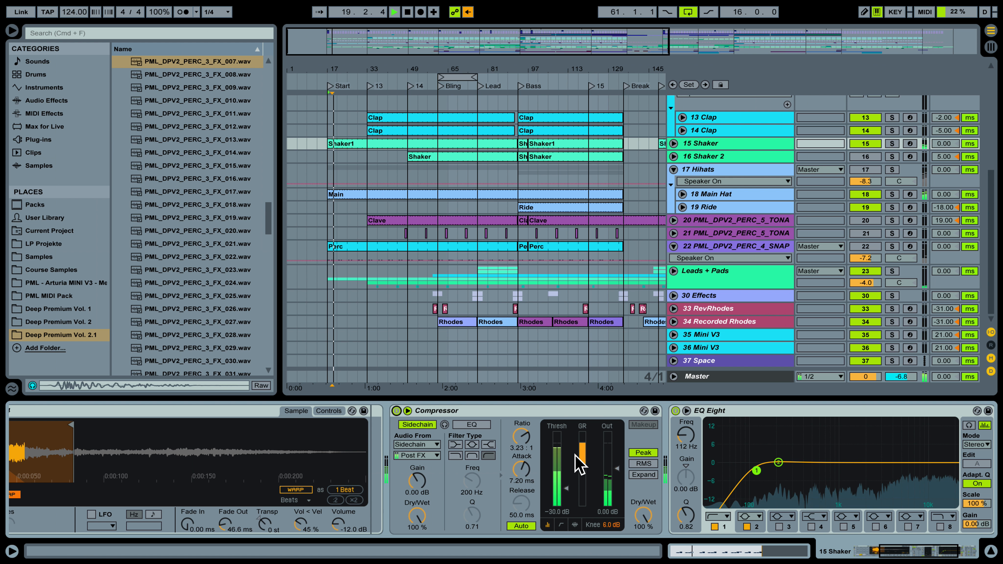
{"action": "left_click_drag", "start_coordinate": [917, 554], "coordinate": [944, 554]}
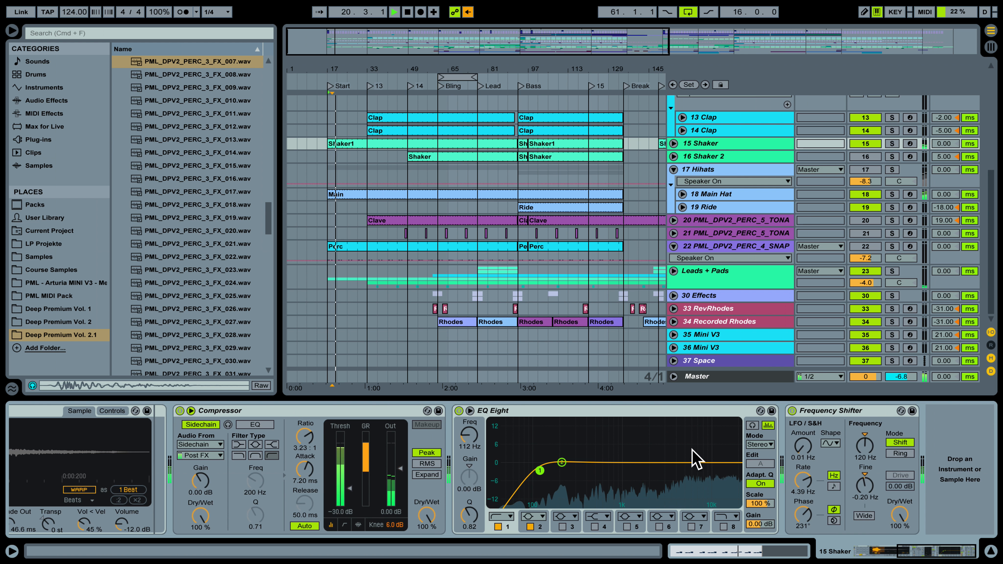
{"action": "key", "text": "space"}
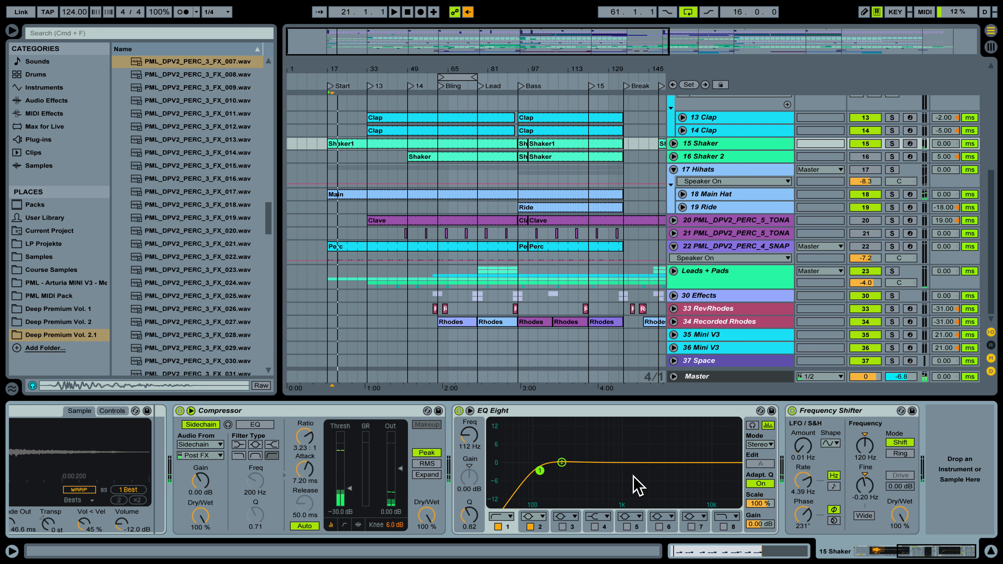
Step: Listen to 15 Shaker without its Frequency Shifter, and re-enable the effect
{"action": "left_click", "coordinate": [792, 411]}
{"action": "key", "text": "space"}
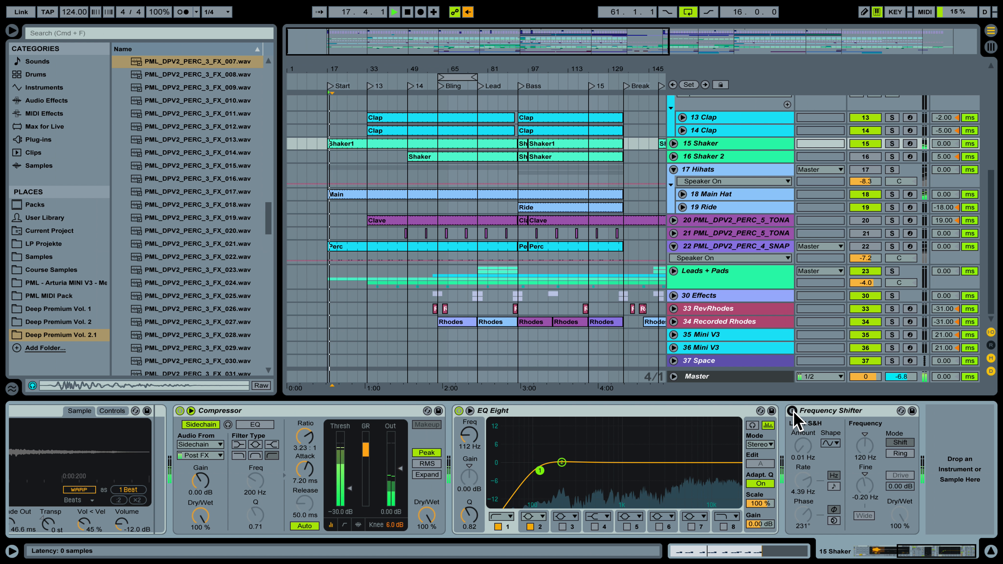
{"action": "key", "text": "space"}
{"action": "left_click", "coordinate": [792, 411]}
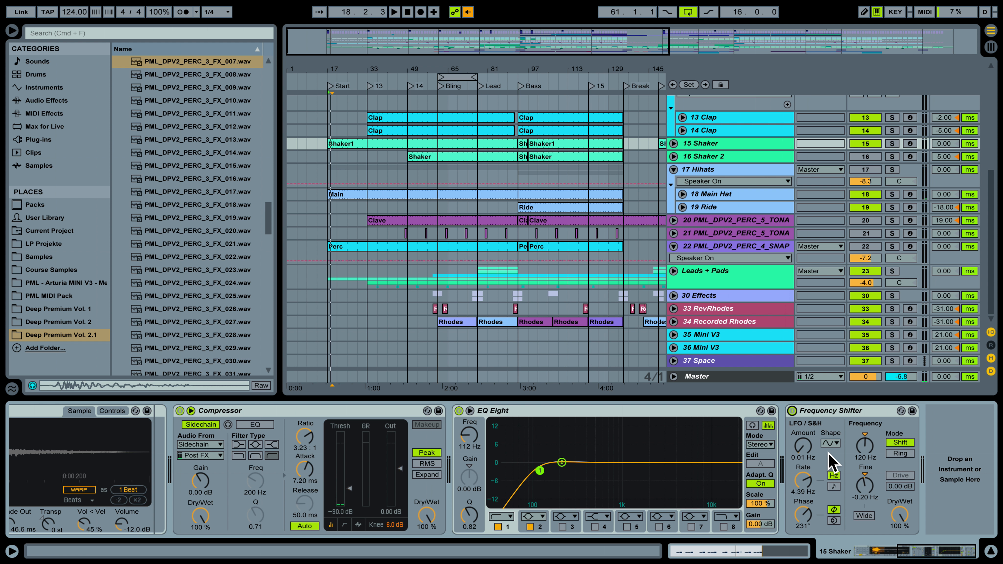
{"action": "left_click", "coordinate": [915, 559]}
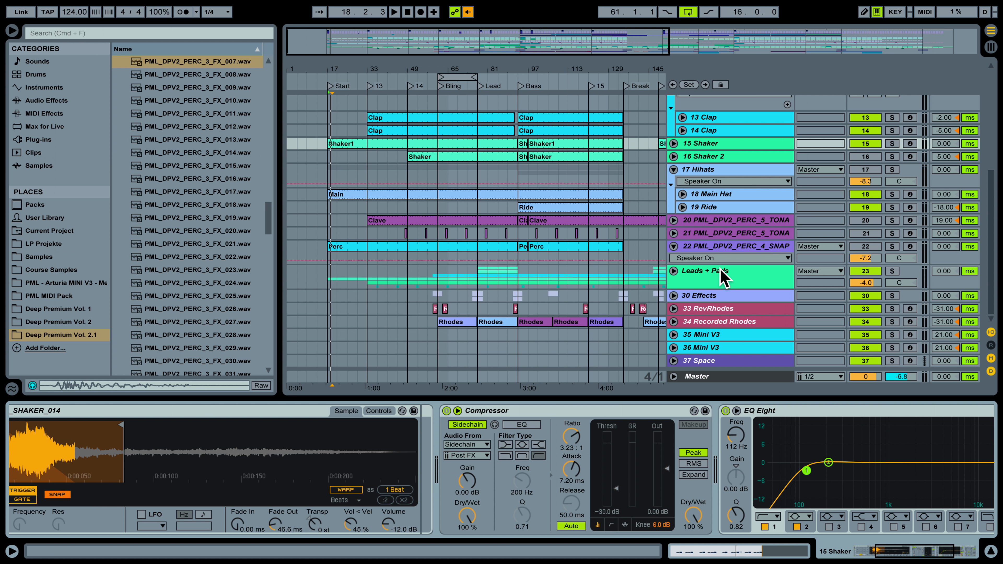
Step: Activate and solo the 16 Shaker 2 track and play its Shaker clip from bar 49
{"action": "scroll", "coordinate": [765, 226], "scroll_direction": "up", "scroll_amount": 1}
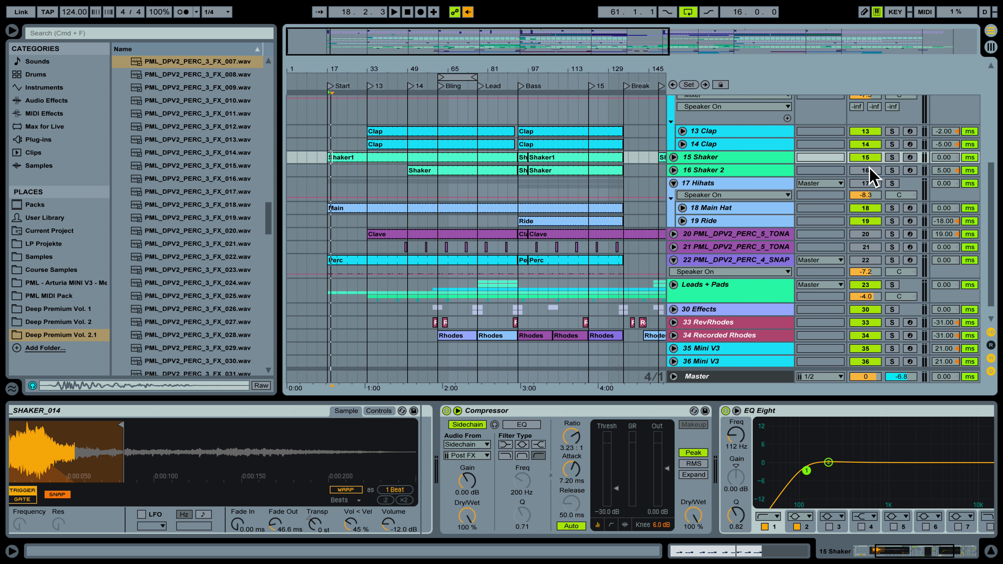
{"action": "left_click", "coordinate": [749, 170]}
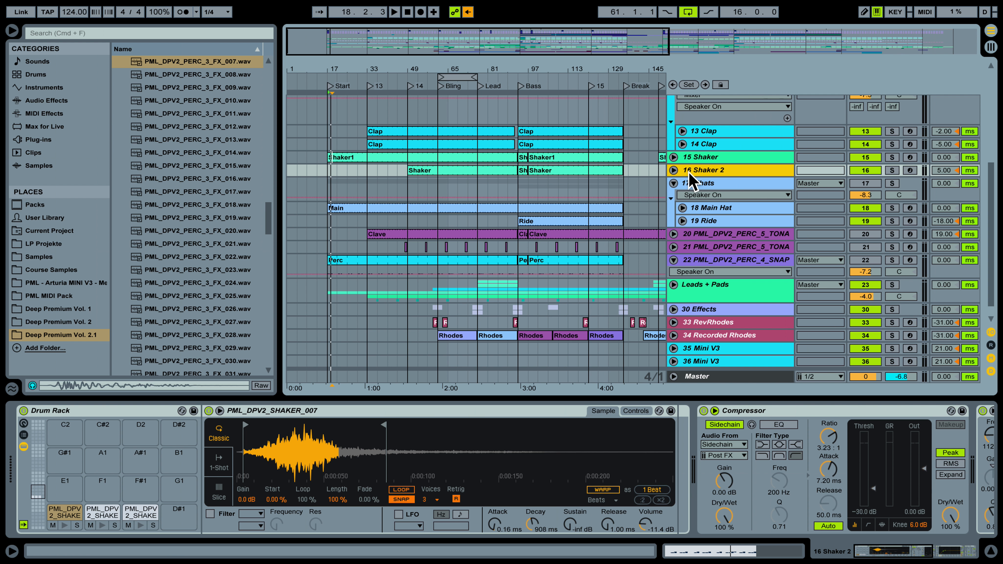
{"action": "left_click", "coordinate": [458, 171]}
{"action": "left_click", "coordinate": [891, 169]}
{"action": "key", "text": "space"}
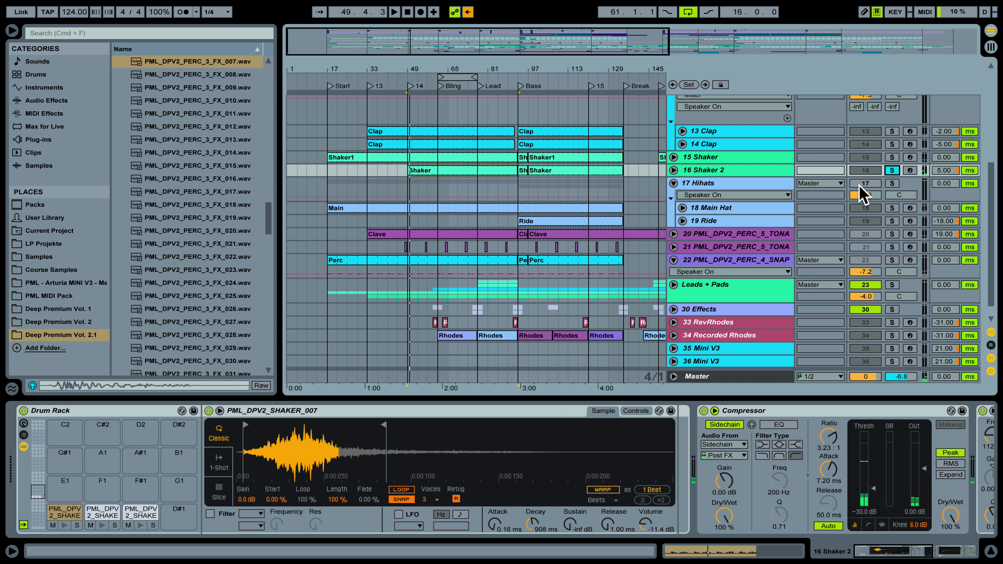
Step: Open the MIDI notes of the Shaker clip on 16 Shaker 2 and play its pattern
{"action": "double_click", "coordinate": [459, 172]}
{"action": "left_click", "coordinate": [474, 186]}
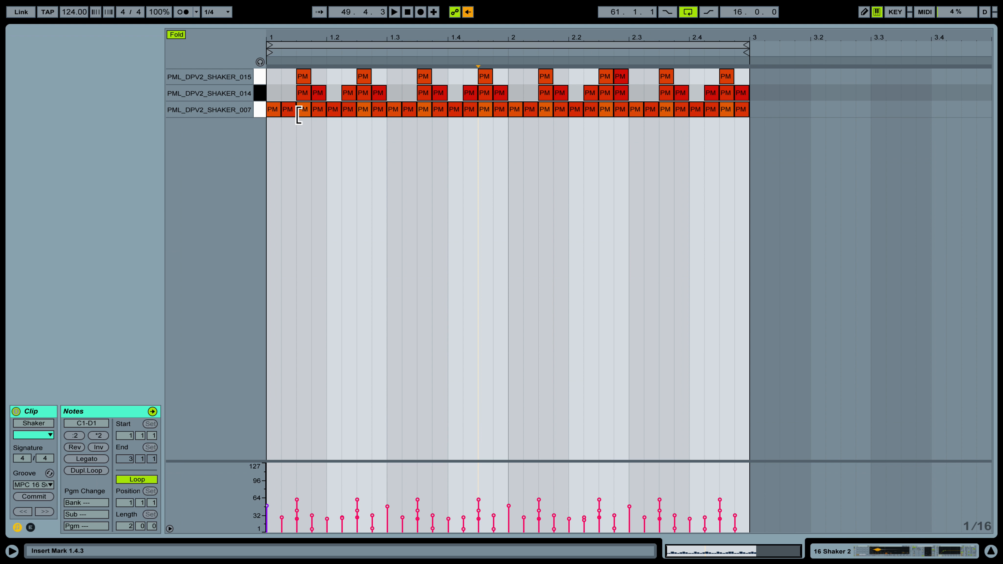
{"action": "key", "text": "space"}
{"action": "key", "text": "space"}
Step: Turn on note preview, audition the PML_DPV2_SHAKER_007, 014 and 015 sounds individually, and play the Shaker pattern
{"action": "left_click", "coordinate": [256, 110]}
{"action": "left_click", "coordinate": [259, 62]}
{"action": "left_click", "coordinate": [259, 109]}
{"action": "left_click", "coordinate": [259, 93]}
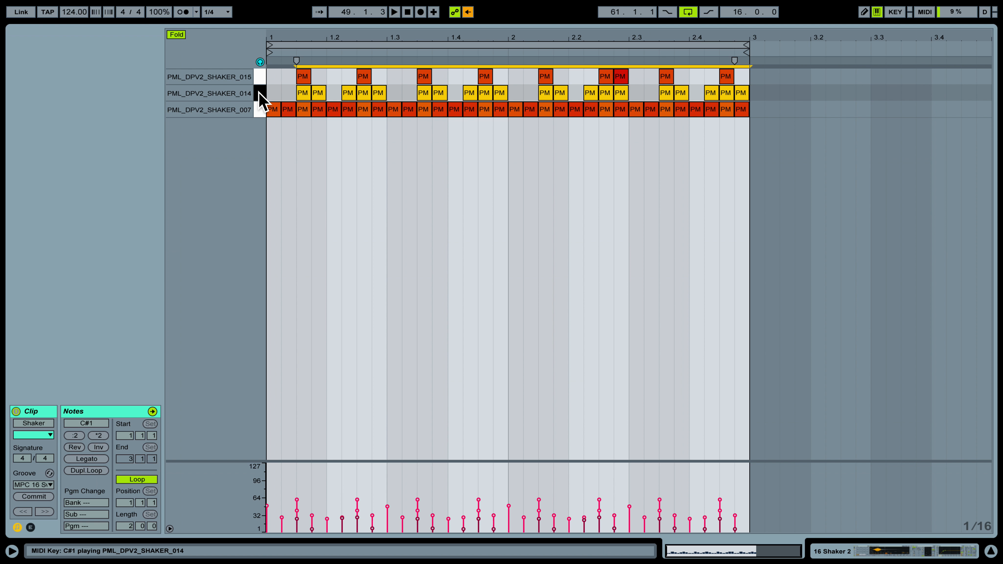
{"action": "left_click", "coordinate": [261, 78]}
{"action": "key", "text": "space"}
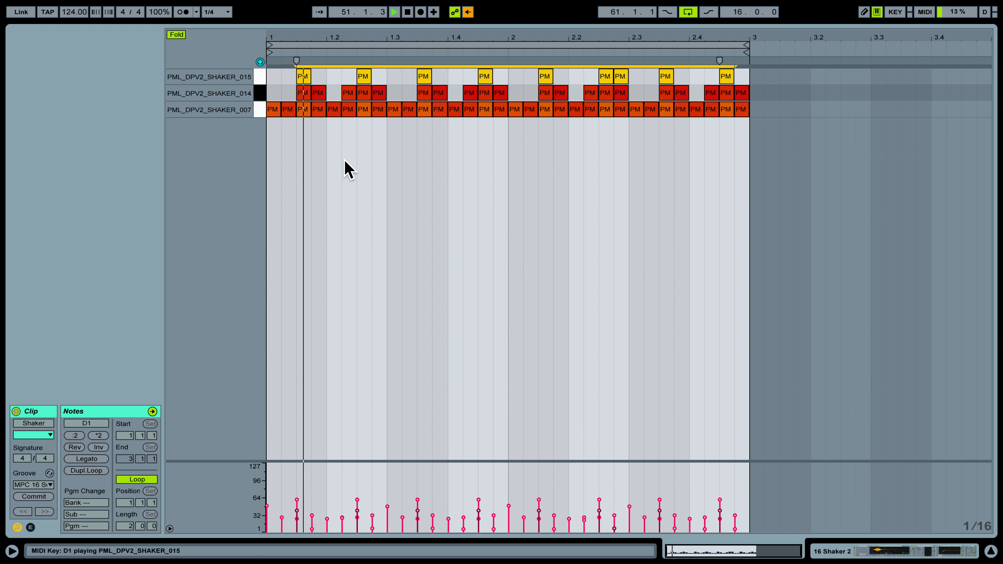
Step: Return to the 16 Shaker 2 devices and unsolo the track to hear it play within the mix
{"action": "left_click", "coordinate": [899, 551]}
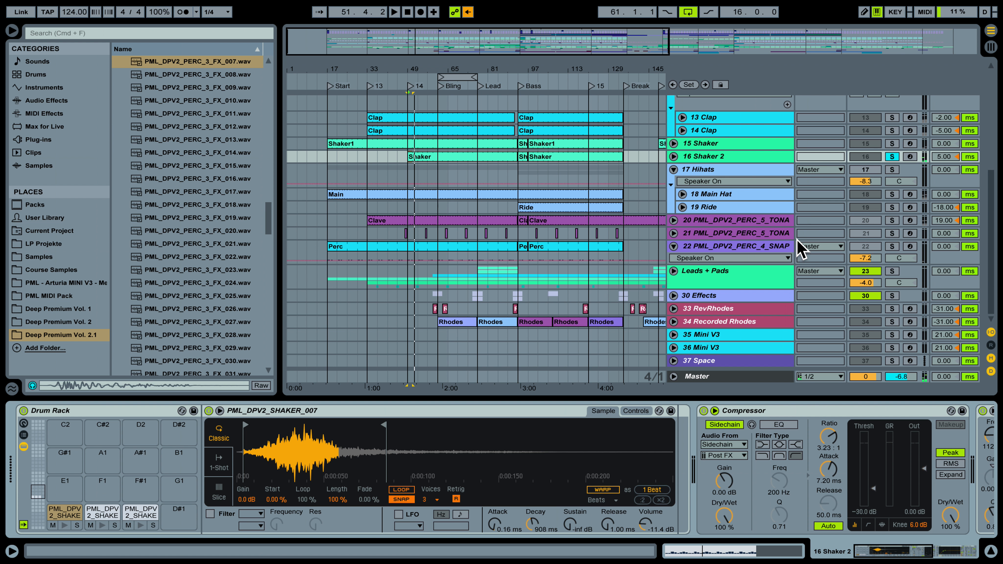
{"action": "key", "text": "space"}
{"action": "left_click", "coordinate": [892, 156]}
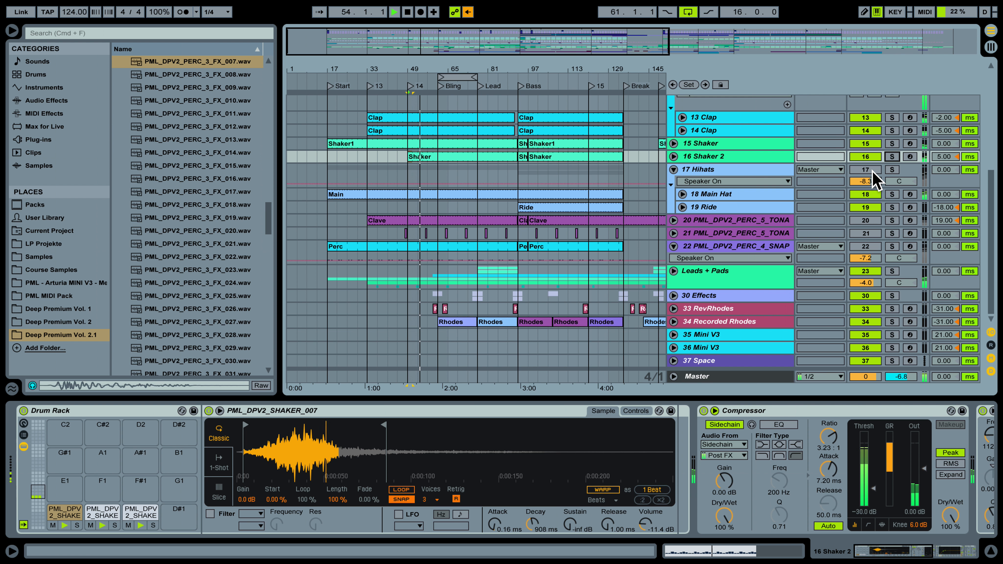
{"action": "key", "text": "space"}
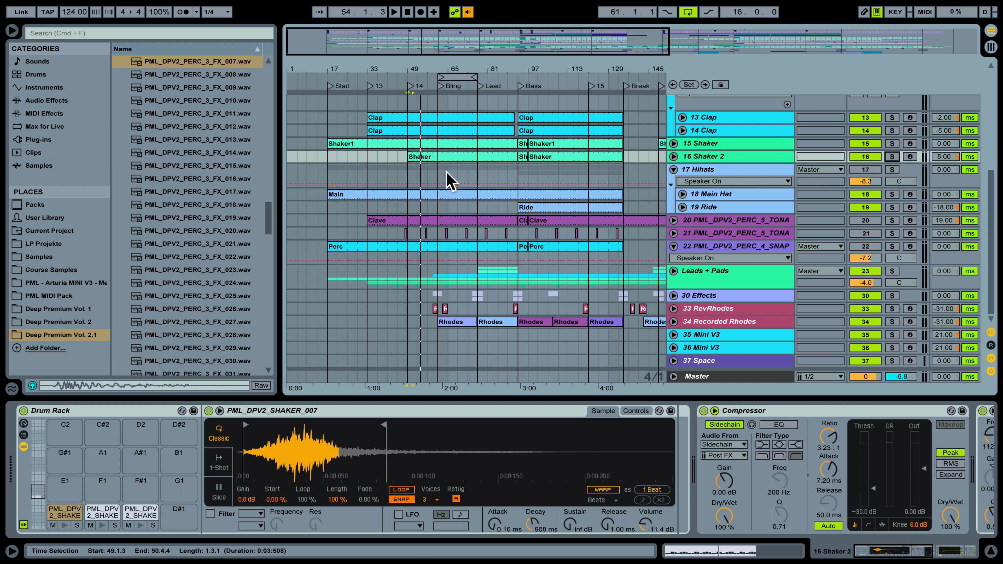
Step: Audition the three Drum Rack shaker pads of 16 Shaker 2 and examine its Compressor, EQ Eight and Frequency Shifter
{"action": "left_click", "coordinate": [141, 525]}
{"action": "left_click", "coordinate": [102, 525]}
{"action": "left_click", "coordinate": [64, 526]}
{"action": "left_click", "coordinate": [64, 526]}
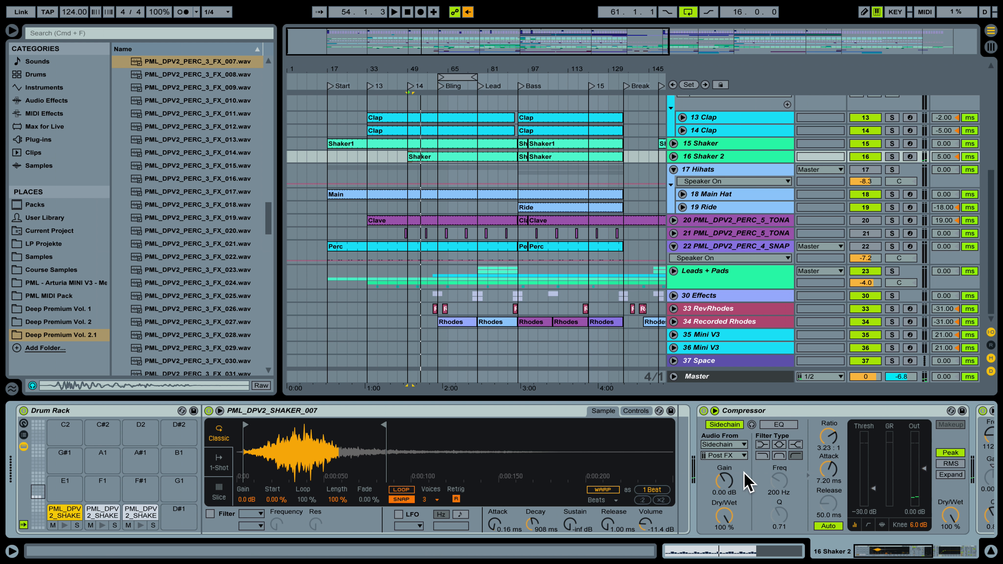
{"action": "left_click_drag", "start_coordinate": [888, 551], "coordinate": [934, 557]}
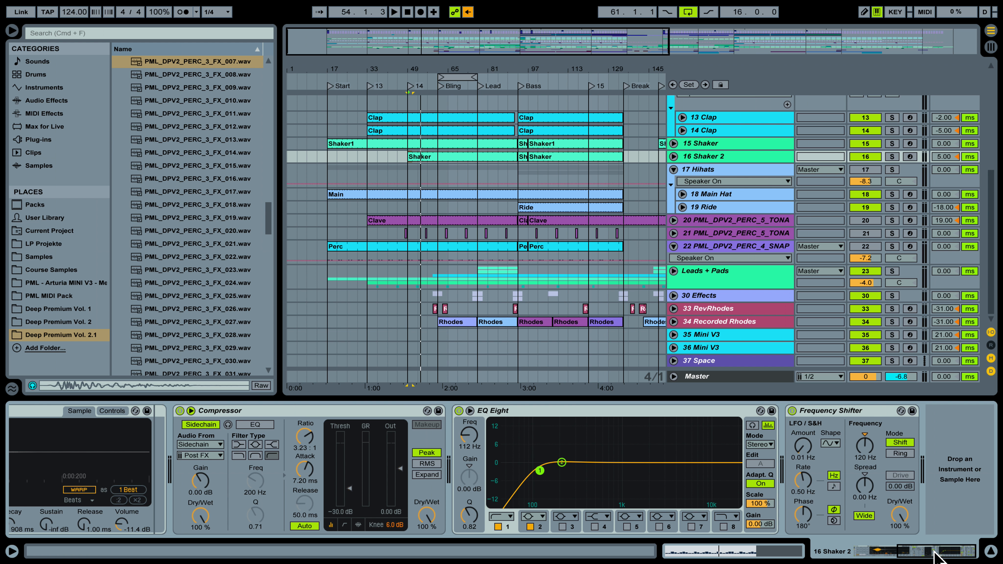
Step: Show the mixer settings of 16 Shaker 2 and the return tracks, and play while viewing the B Right Reverb settings
{"action": "left_click", "coordinate": [674, 157]}
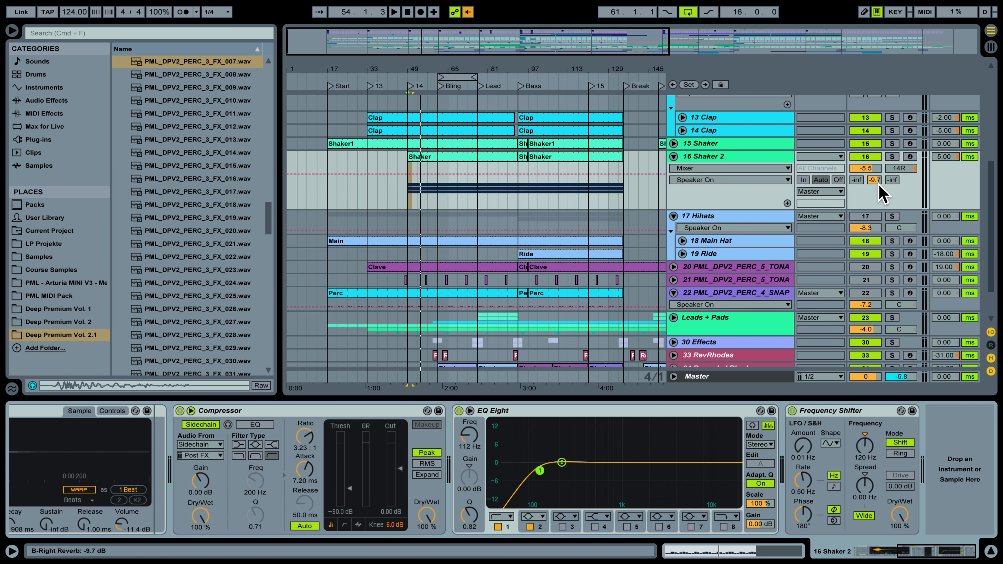
{"action": "left_click", "coordinate": [991, 346]}
{"action": "left_click", "coordinate": [715, 350]}
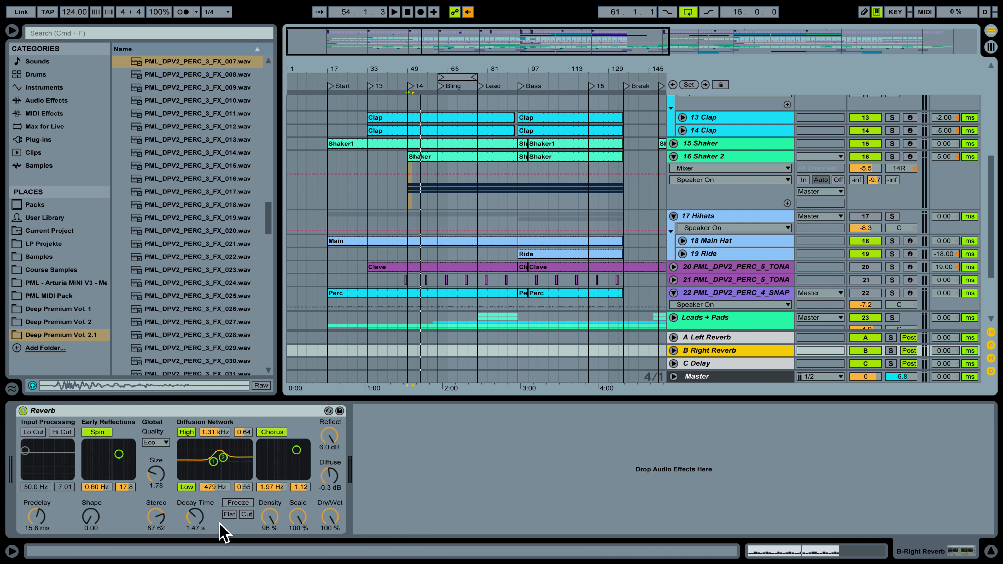
{"action": "key", "text": "space"}
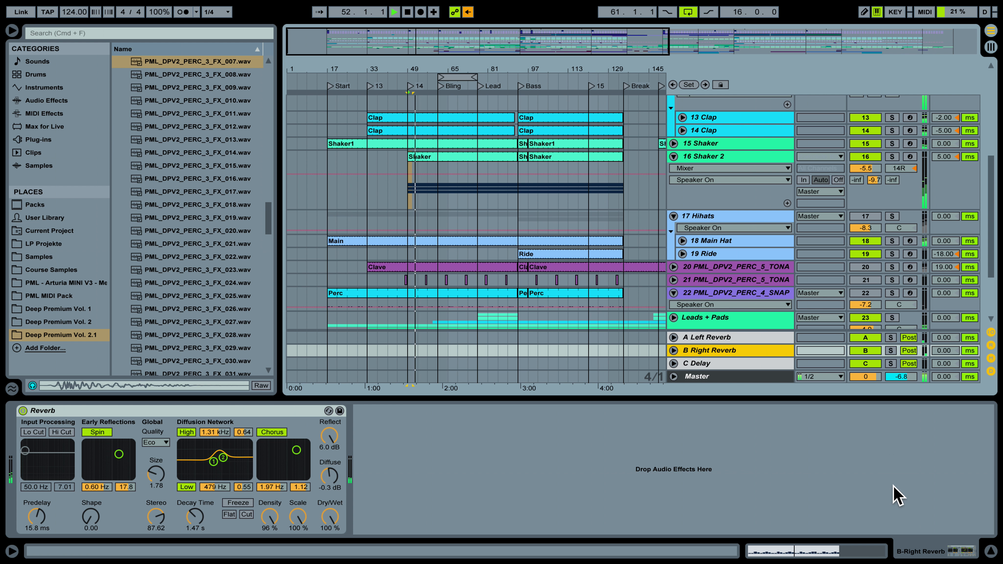
Step: Hide the device area, unfold track 20 PML_DPV2_PERC_5_TONAL_008, activate and solo it, and start playback
{"action": "left_click", "coordinate": [990, 552]}
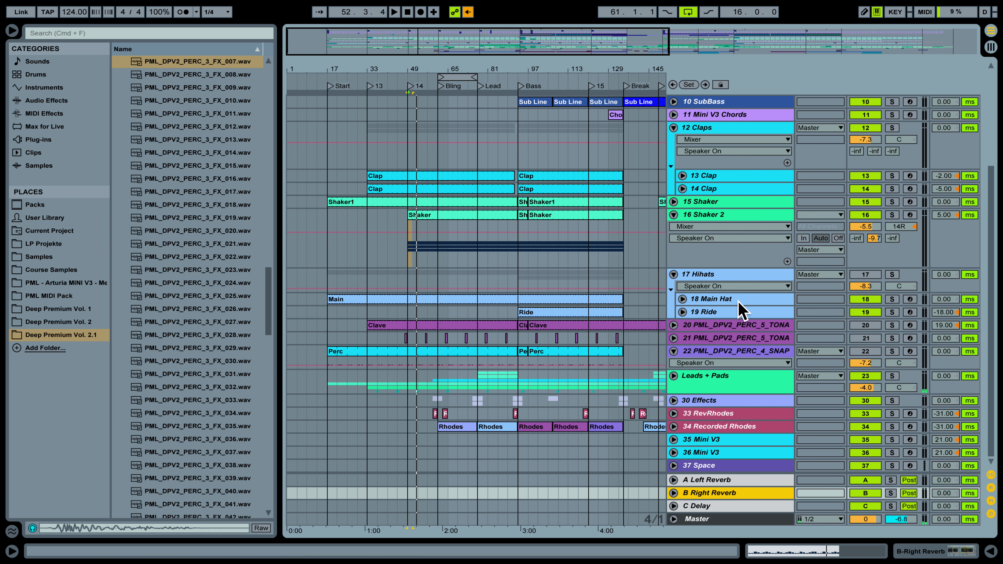
{"action": "left_click", "coordinate": [724, 325]}
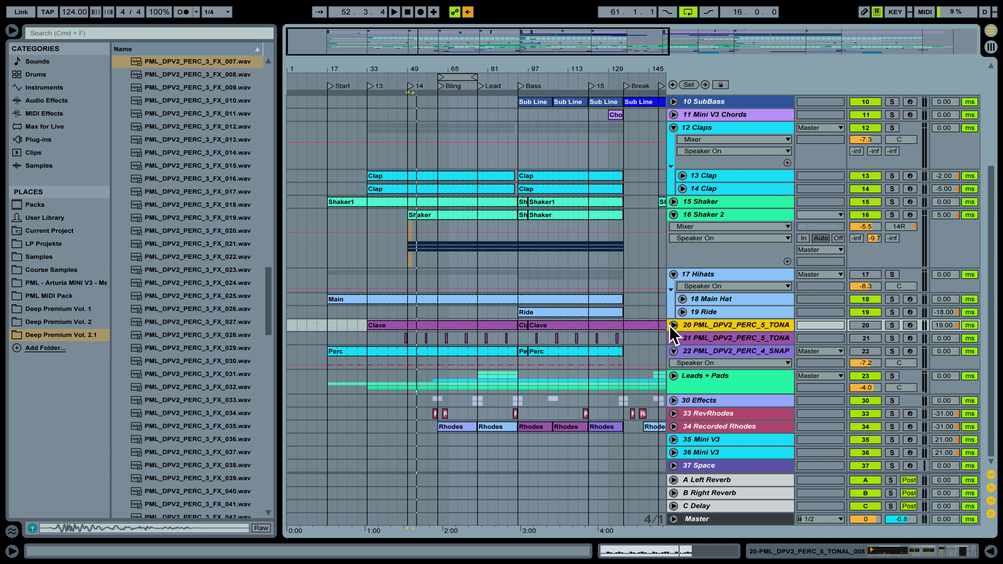
{"action": "left_click", "coordinate": [674, 325]}
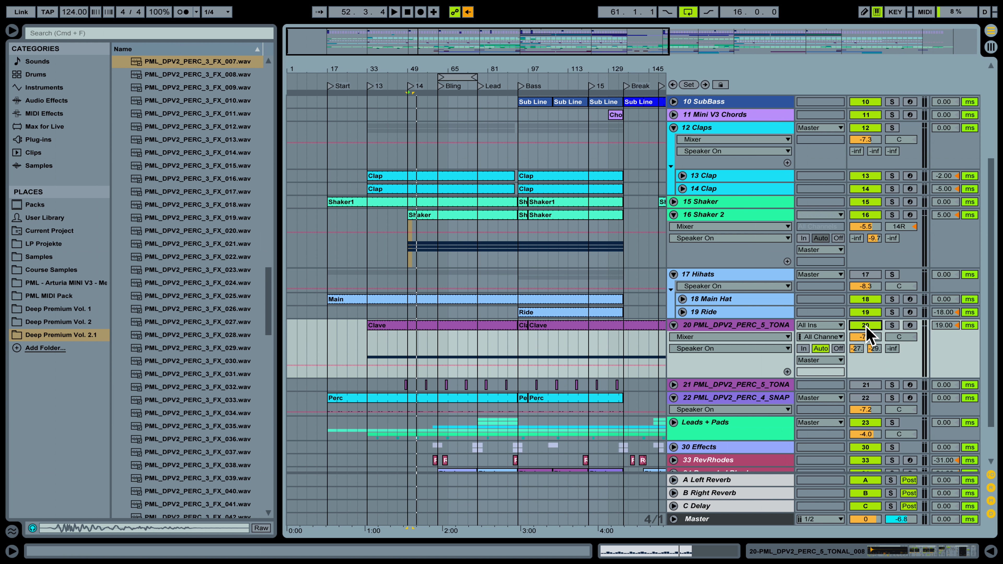
{"action": "left_click", "coordinate": [892, 324]}
{"action": "key", "text": "space"}
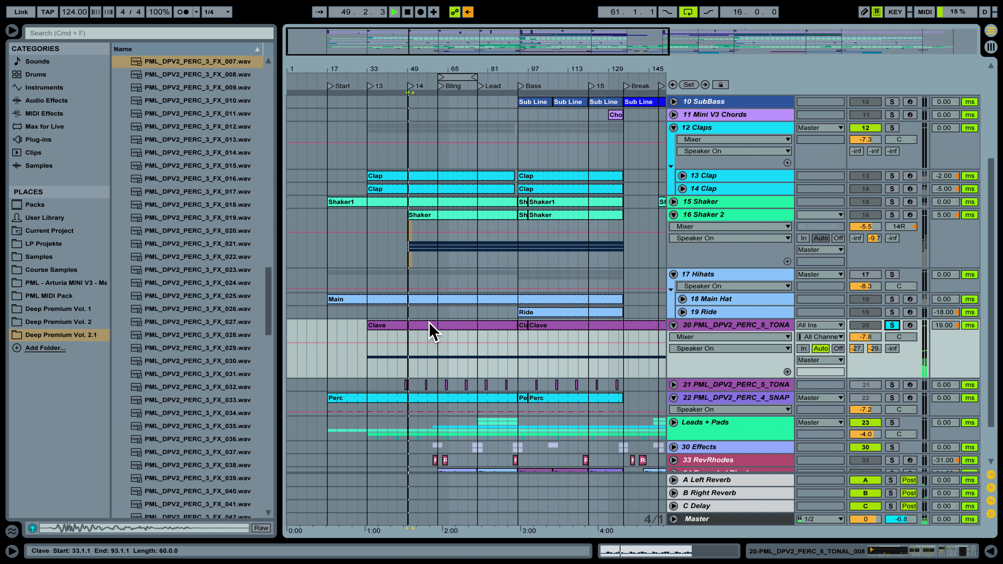
Step: Open the MIDI notes of the Clave clip starting at bar 33 and play its pattern
{"action": "left_click", "coordinate": [431, 331]}
{"action": "key", "text": "space"}
{"action": "double_click", "coordinate": [431, 332]}
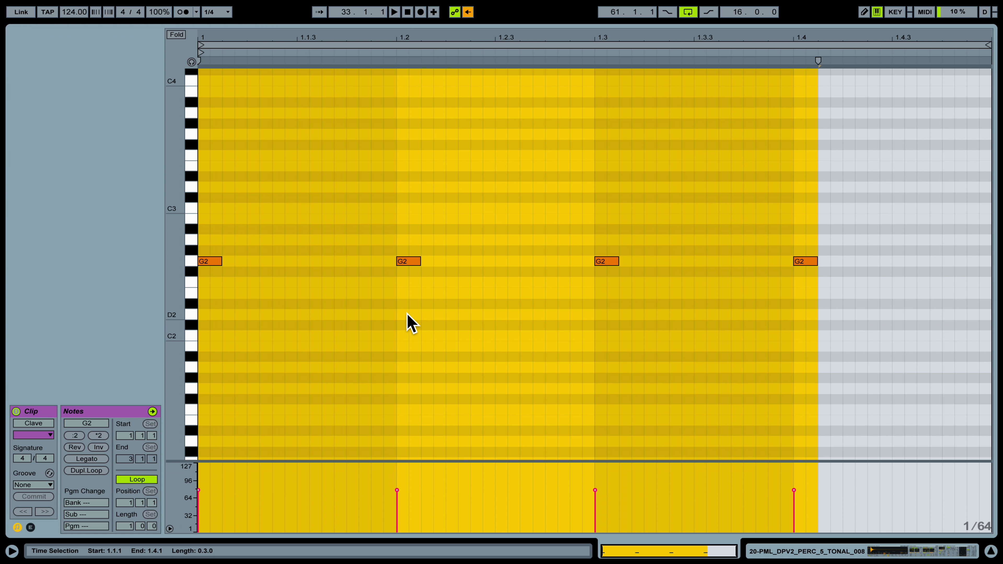
{"action": "left_click", "coordinate": [407, 314]}
{"action": "key", "text": "space"}
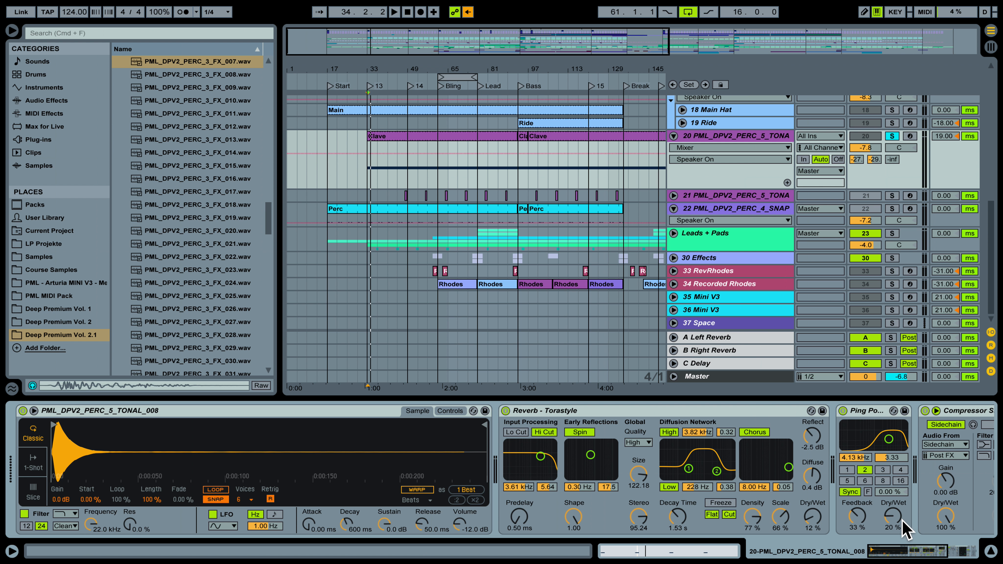
Step: Bypass the Compressor Sidechain, Reverb - Torastyle and Ping Pong Delay on track 20 and play the dry clave from bar 33
{"action": "left_click_drag", "start_coordinate": [894, 552], "coordinate": [915, 554]}
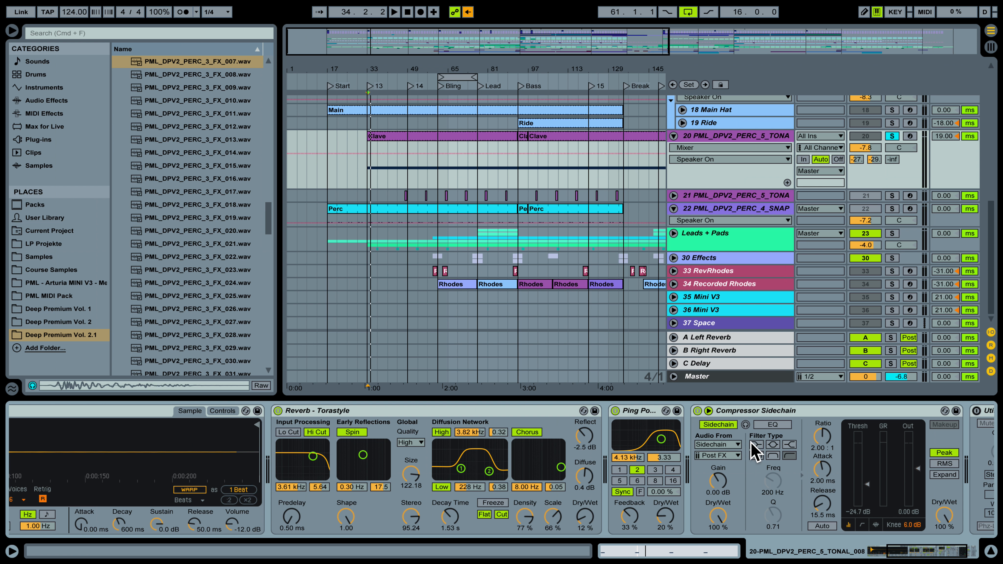
{"action": "left_click", "coordinate": [698, 411]}
{"action": "left_click", "coordinate": [278, 410]}
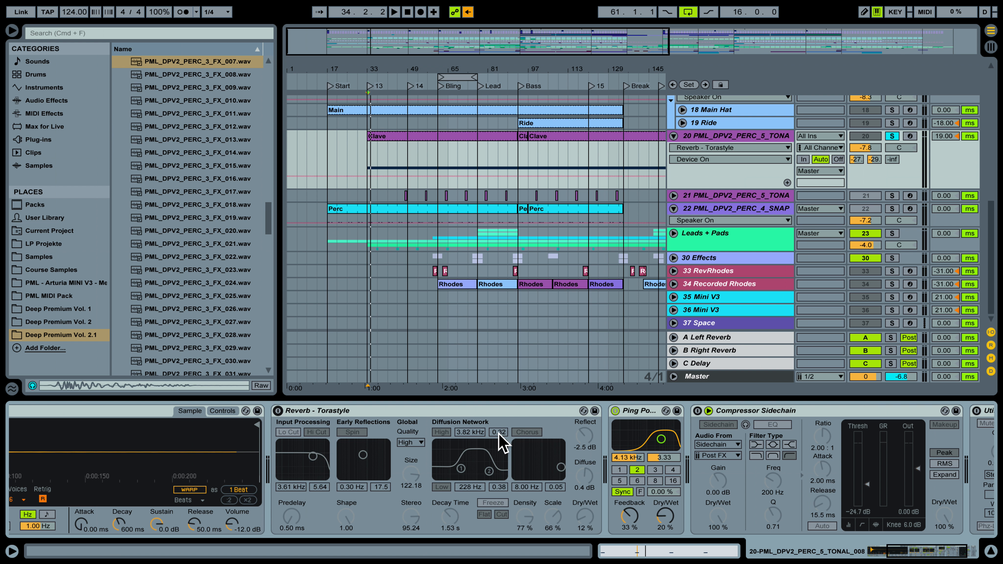
{"action": "left_click", "coordinate": [615, 411]}
{"action": "key", "text": "space"}
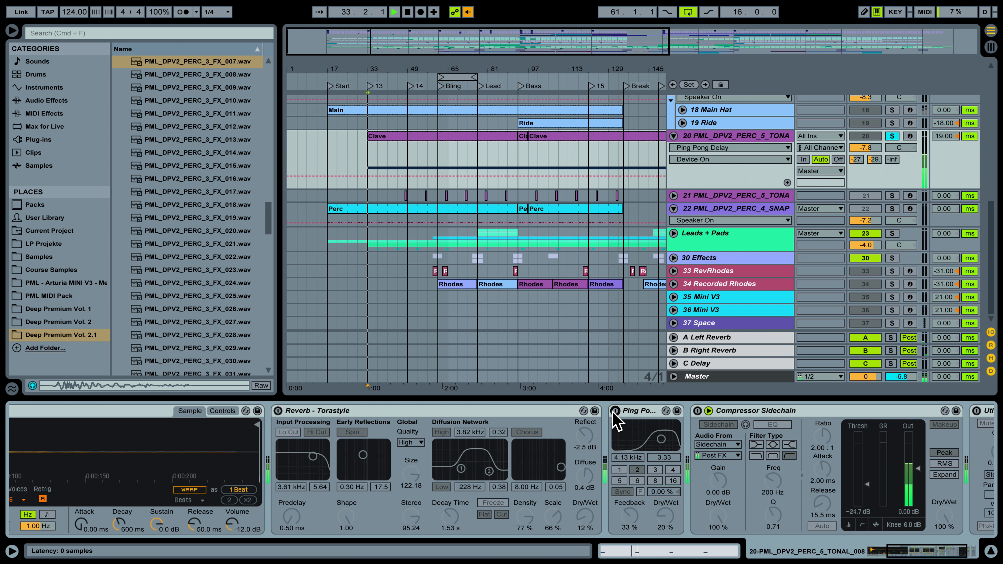
{"action": "key", "text": "space"}
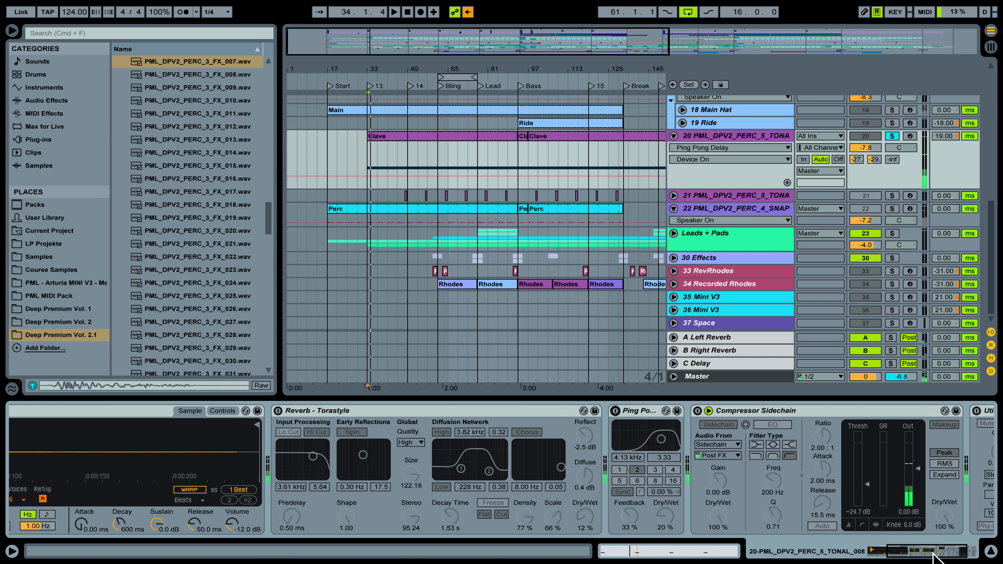
Step: Play the soloed clave while re-enabling its Reverb - Torastyle, Ping Pong Delay and Compressor Sidechain one by one
{"action": "left_click_drag", "start_coordinate": [931, 552], "coordinate": [875, 550]}
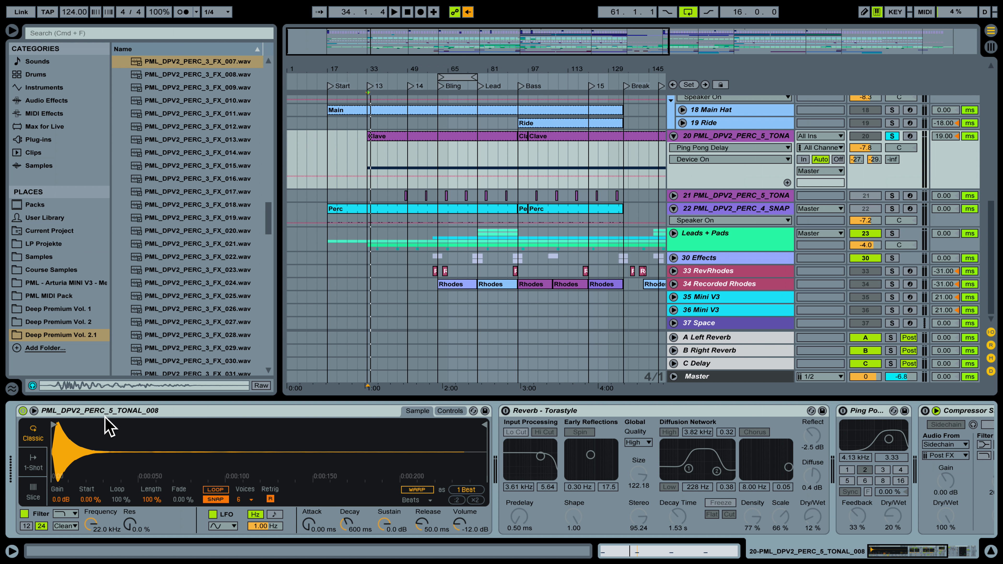
{"action": "key", "text": "space"}
{"action": "left_click", "coordinate": [506, 411]}
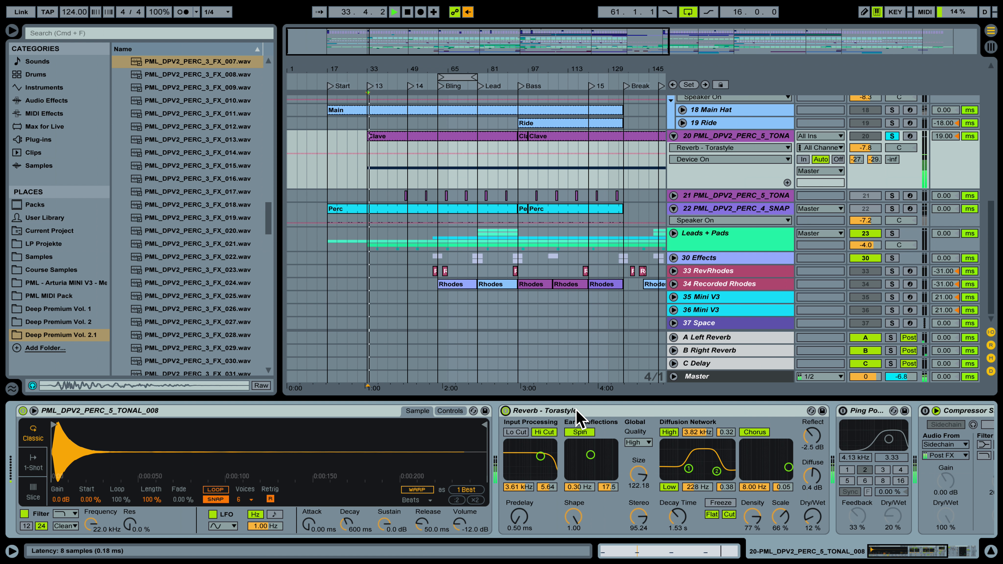
{"action": "left_click_drag", "start_coordinate": [898, 553], "coordinate": [905, 558]}
{"action": "left_click", "coordinate": [755, 411]}
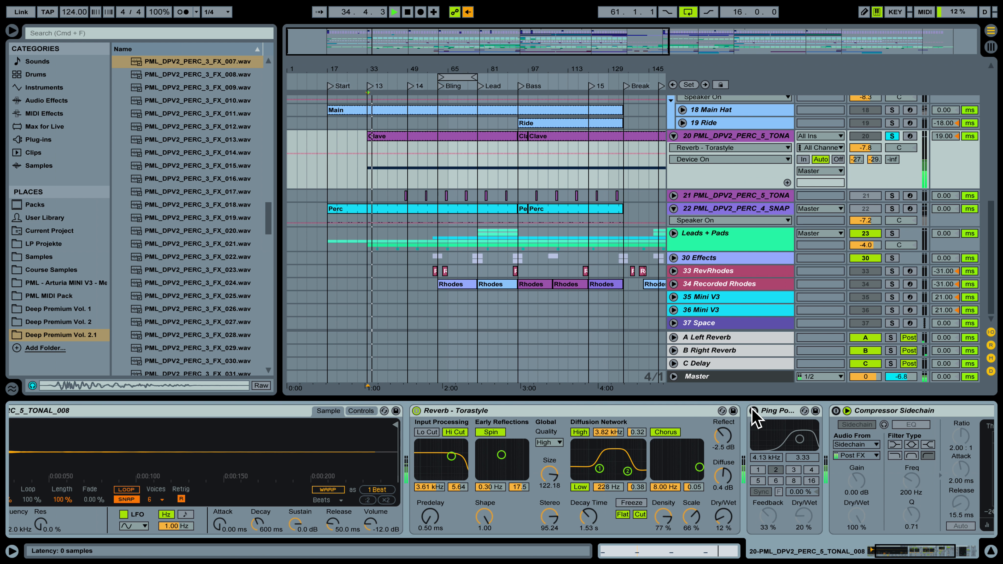
{"action": "left_click_drag", "start_coordinate": [901, 557], "coordinate": [916, 557]}
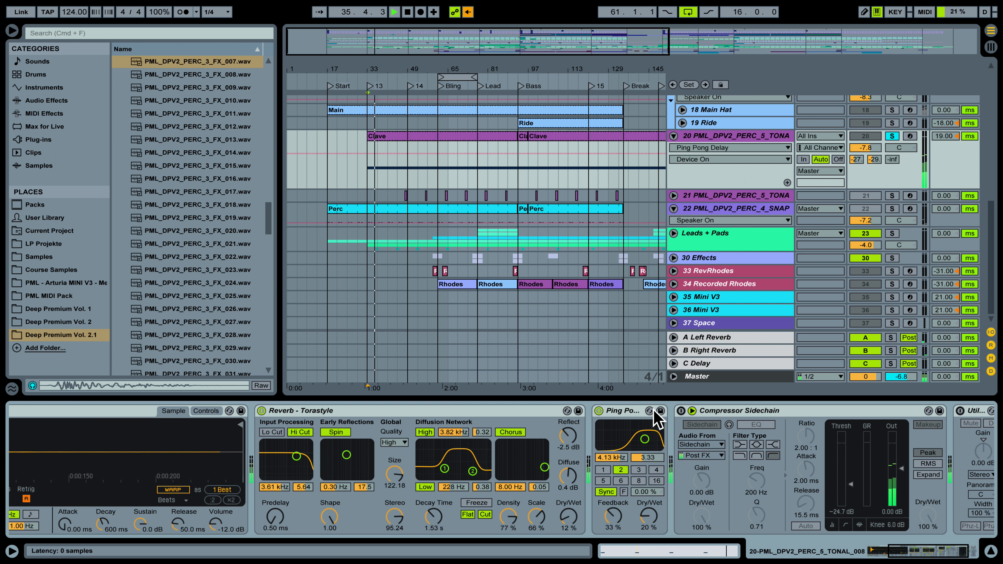
{"action": "left_click", "coordinate": [681, 410]}
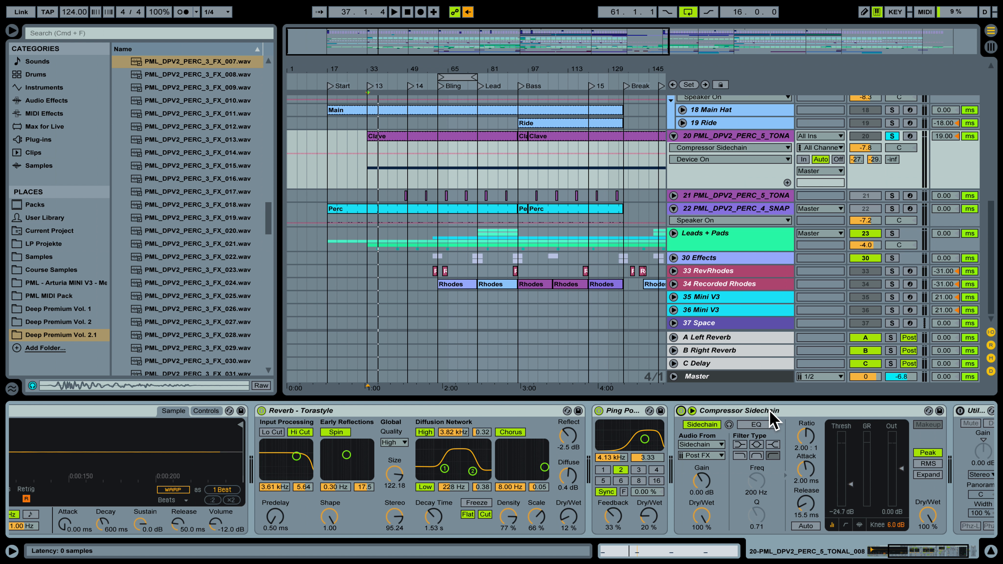
Step: Bypass the clave's Compressor Sidechain, unsolo track 20 and play it within the full mix
{"action": "left_click", "coordinate": [682, 411]}
{"action": "left_click", "coordinate": [892, 136]}
{"action": "key", "text": "space"}
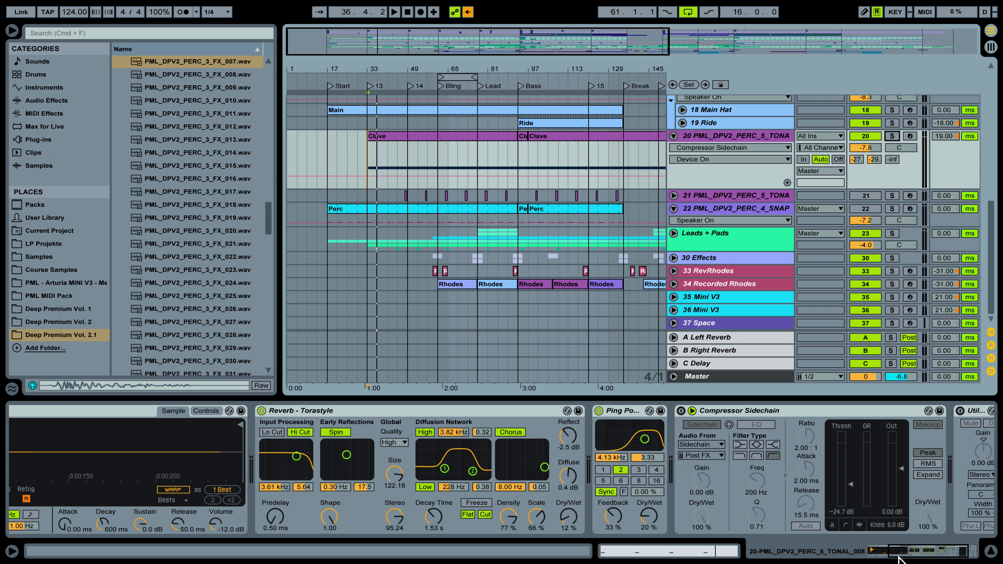
Step: Zoom in on the attack of the PML_DPV2_PERC_5_TONAL_008 sample waveform
{"action": "left_click_drag", "start_coordinate": [898, 556], "coordinate": [858, 556]}
{"action": "left_click_drag", "start_coordinate": [55, 447], "coordinate": [56, 502]}
{"action": "left_click_drag", "start_coordinate": [60, 442], "coordinate": [60, 462]}
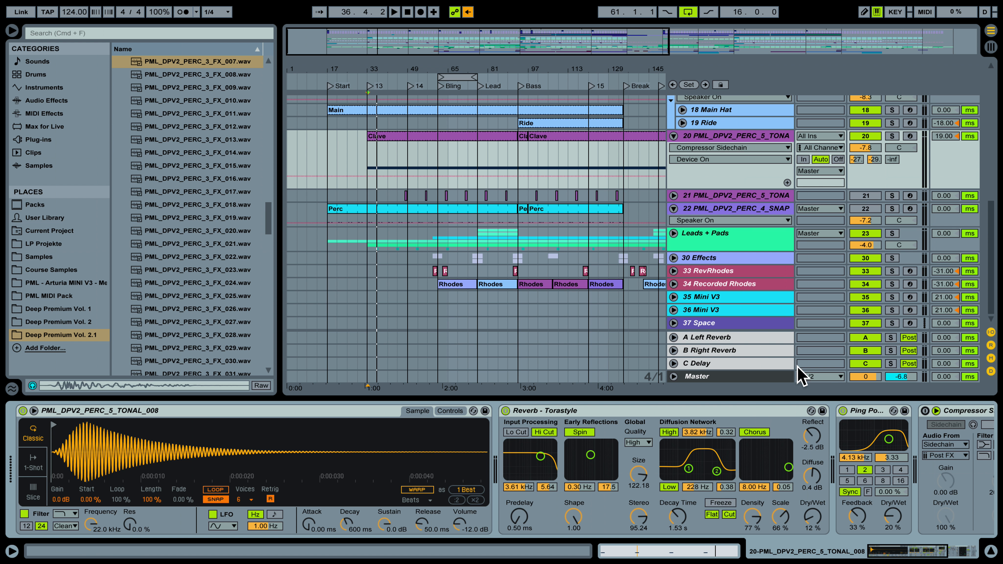
Step: Re-enable the Compressor Sidechain on track 20 and play the sidechained clave in the full mix
{"action": "left_click", "coordinate": [902, 551]}
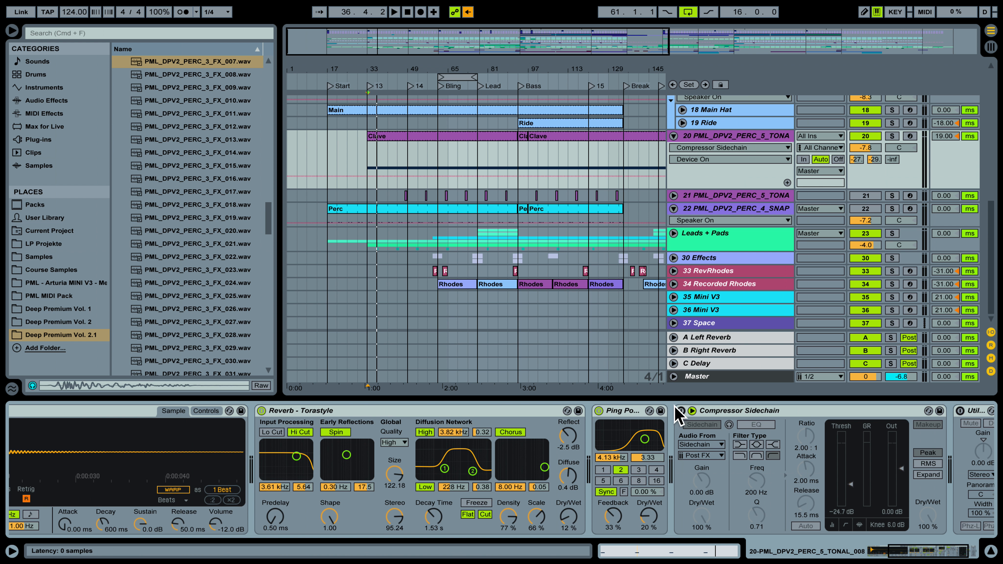
{"action": "left_click", "coordinate": [681, 411]}
{"action": "key", "text": "space"}
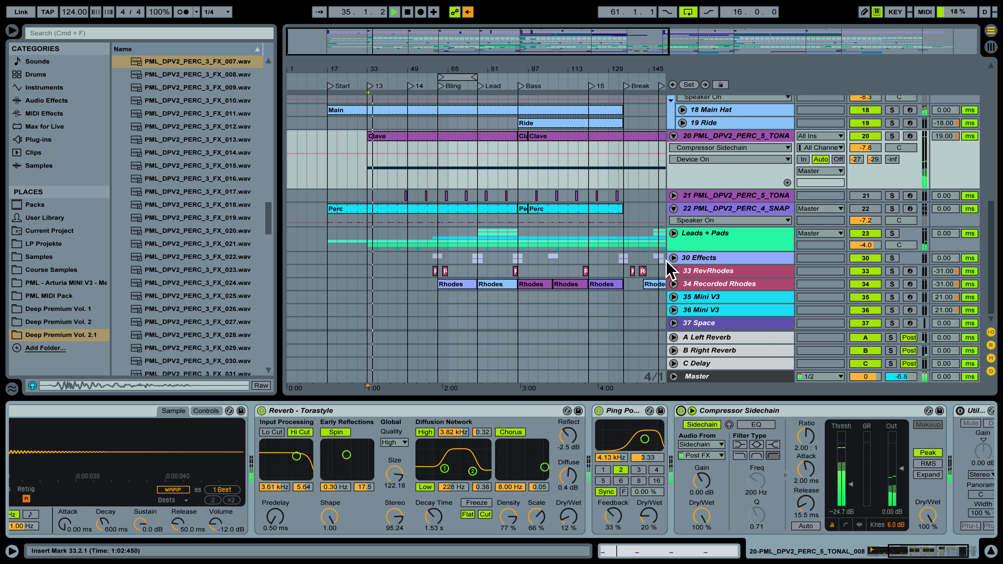
{"action": "key", "text": "space"}
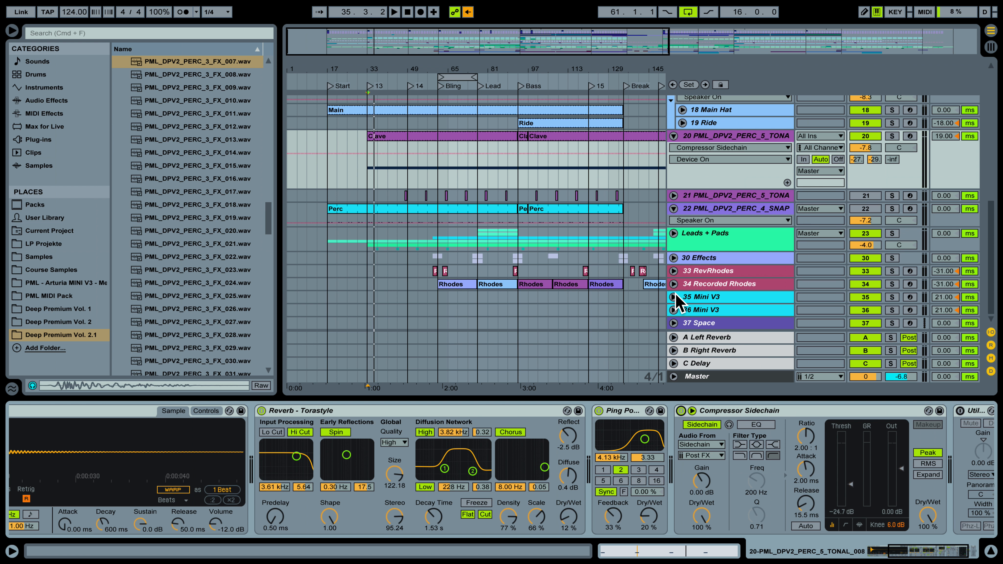
Step: Activate track 22 PML_DPV2_PERC_4_SNAP, show its devices, solo it and play the snap
{"action": "left_click", "coordinate": [874, 209]}
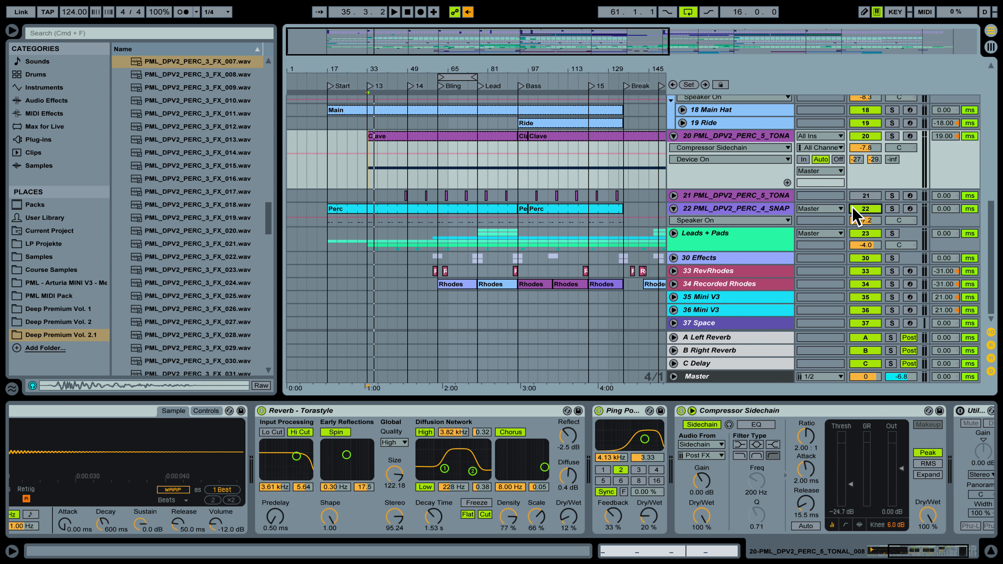
{"action": "key", "text": "space"}
{"action": "left_click", "coordinate": [743, 214]}
{"action": "key", "text": "space"}
{"action": "left_click", "coordinate": [892, 208]}
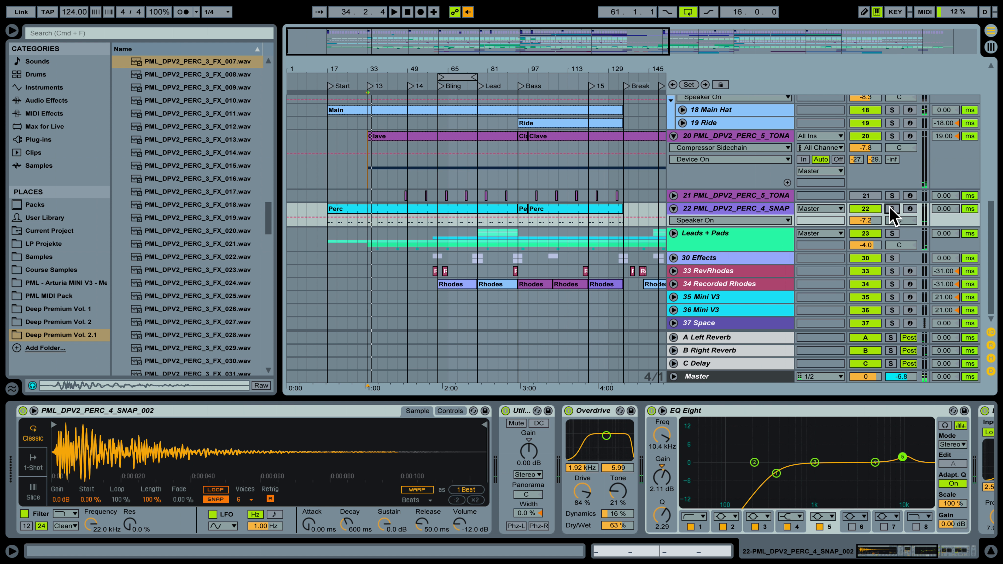
{"action": "key", "text": "space"}
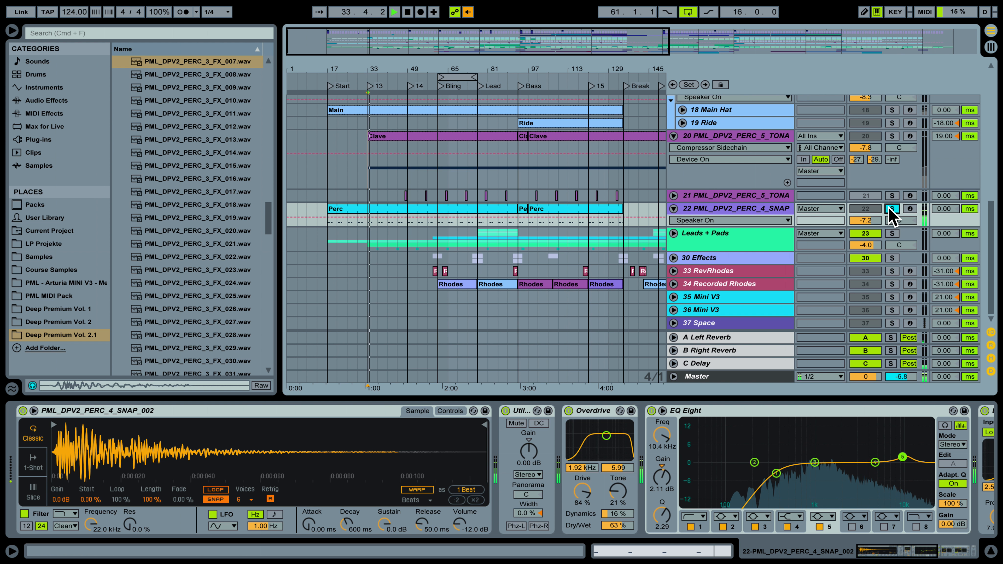
Step: Stop playback and open the MIDI notes of the Perc clip starting at bar 17, zoomed in around C3
{"action": "double_click", "coordinate": [381, 211]}
{"action": "key", "text": "space"}
{"action": "left_click", "coordinate": [388, 261]}
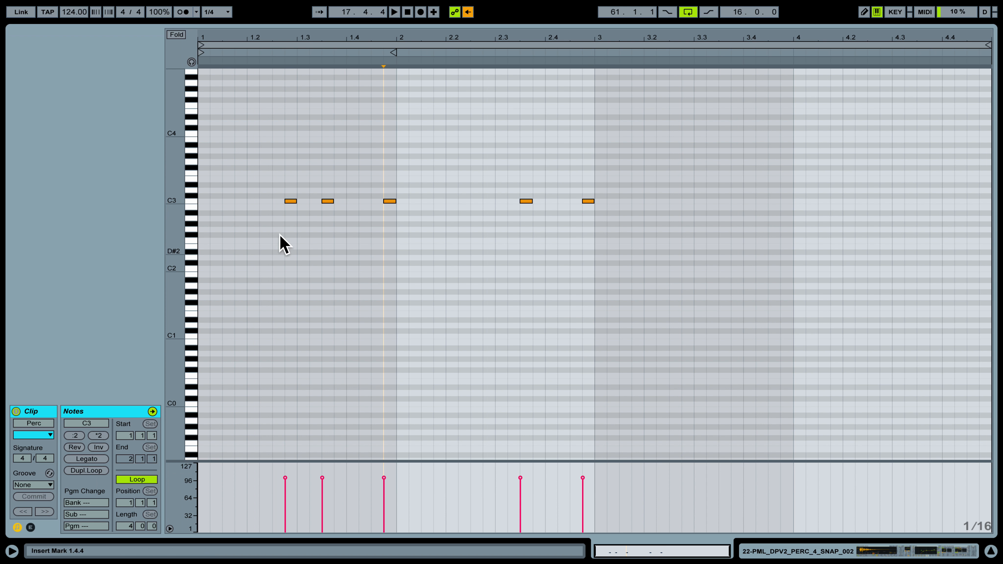
{"action": "left_click_drag", "start_coordinate": [188, 204], "coordinate": [221, 204]}
Step: Turn the Perc clip's note grid off and set it back to a fixed 1/16
{"action": "right_click", "coordinate": [324, 251]}
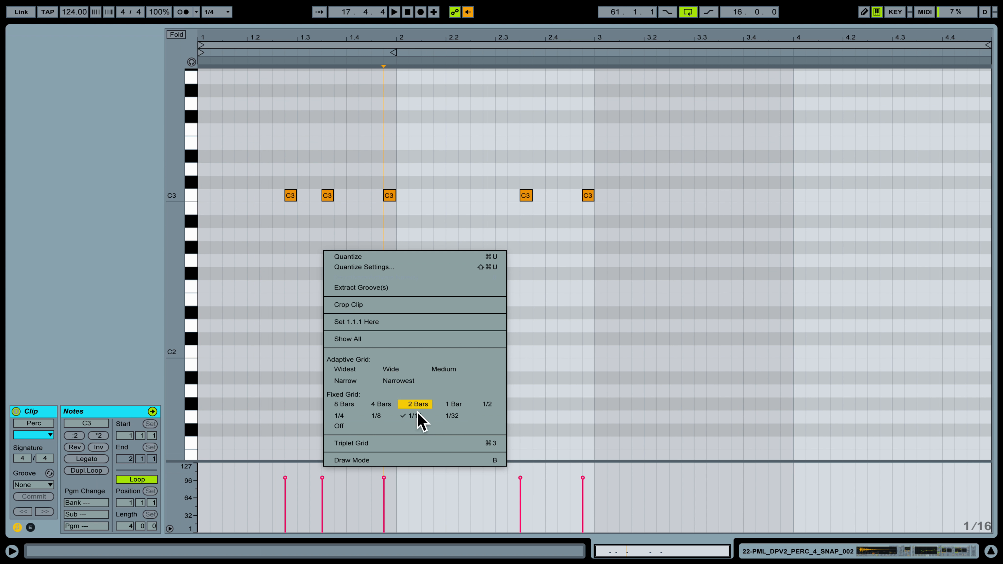
{"action": "left_click", "coordinate": [415, 428]}
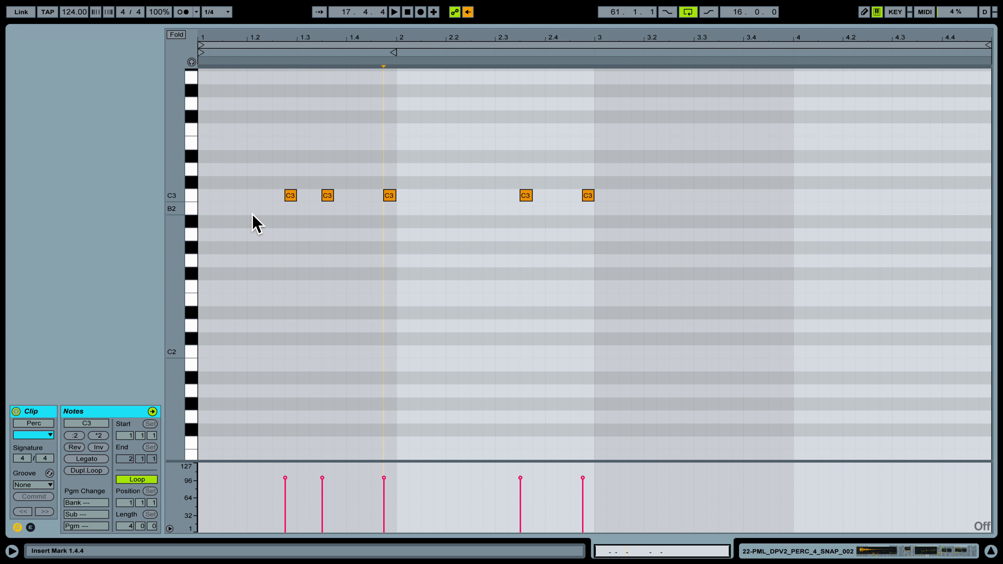
{"action": "right_click", "coordinate": [423, 226]}
{"action": "left_click", "coordinate": [514, 401]}
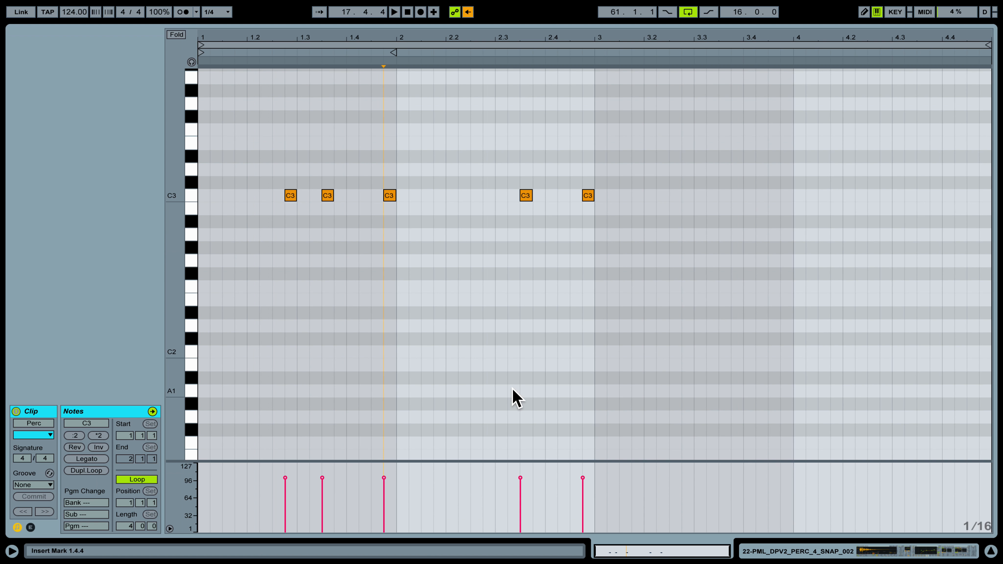
Step: Play the Perc clip's C3 pattern in the note editor and return to track 22's device chain
{"action": "key", "text": "space"}
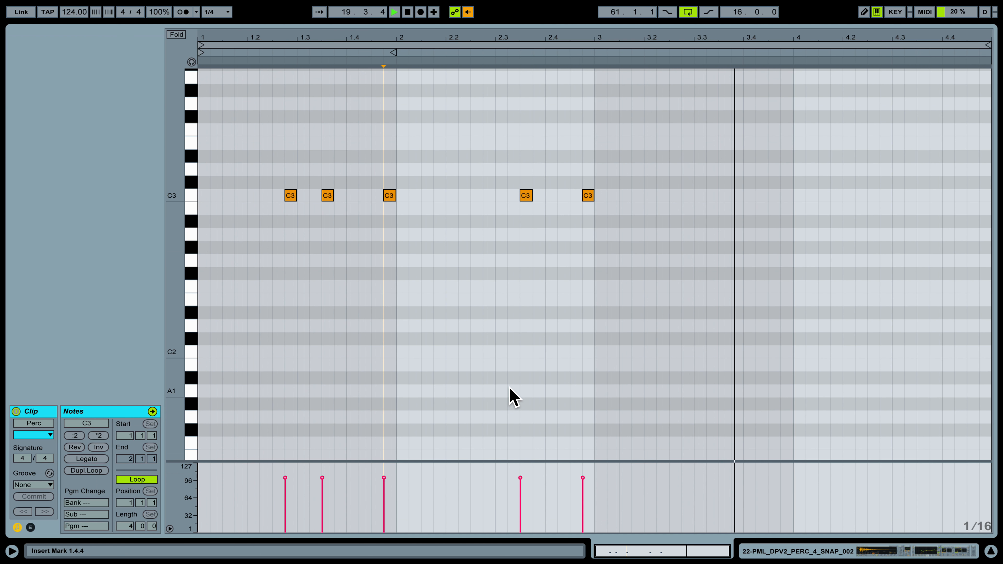
{"action": "key", "text": "space"}
{"action": "left_click", "coordinate": [841, 553]}
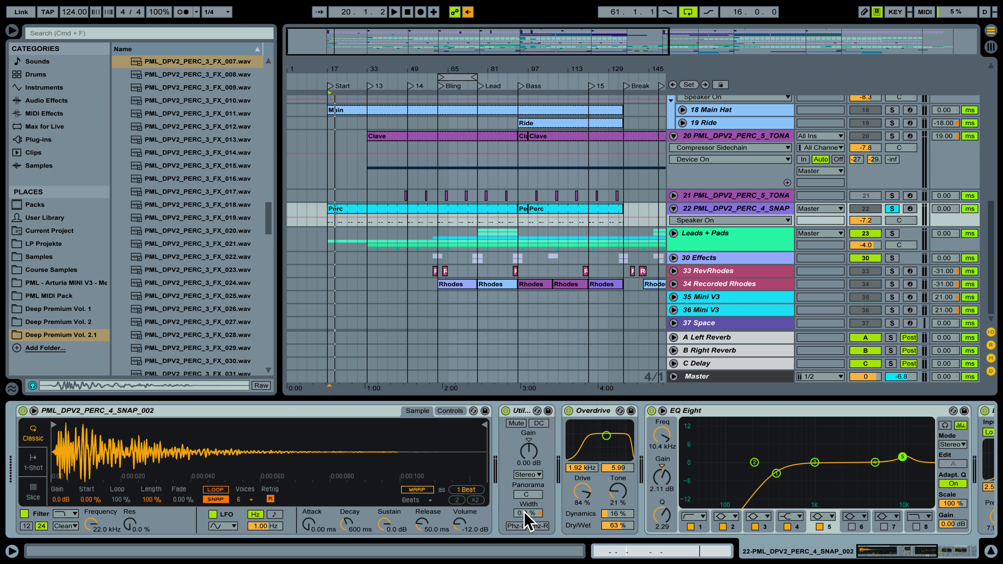
Step: Bypass Overdrive, both Utilities, EQ Eight and the DrumsReturn reverb on track 22, fold the EQ and reverb, and play the dry snap
{"action": "left_click", "coordinate": [568, 411]}
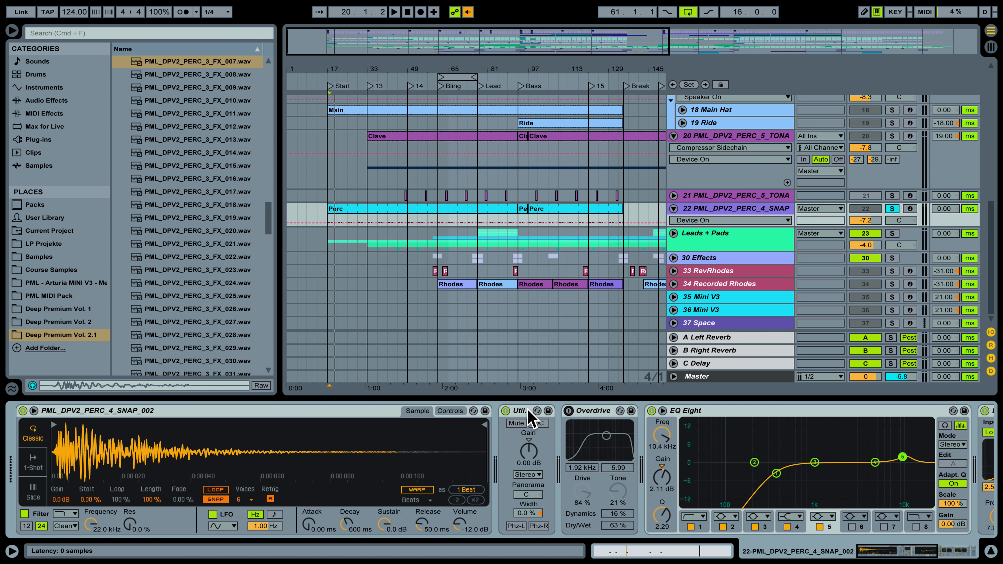
{"action": "left_click", "coordinate": [507, 411]}
{"action": "left_click", "coordinate": [652, 411]}
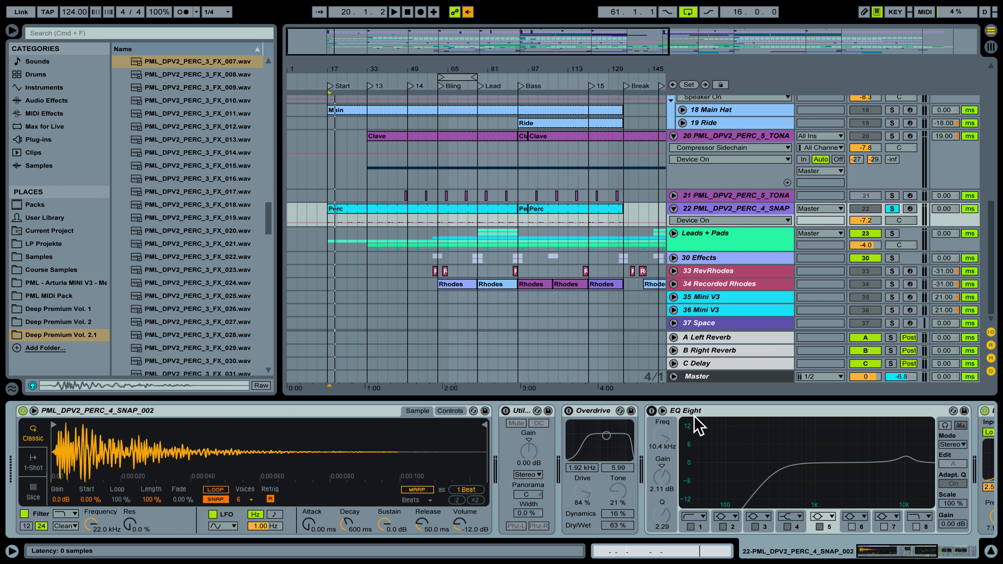
{"action": "double_click", "coordinate": [699, 413]}
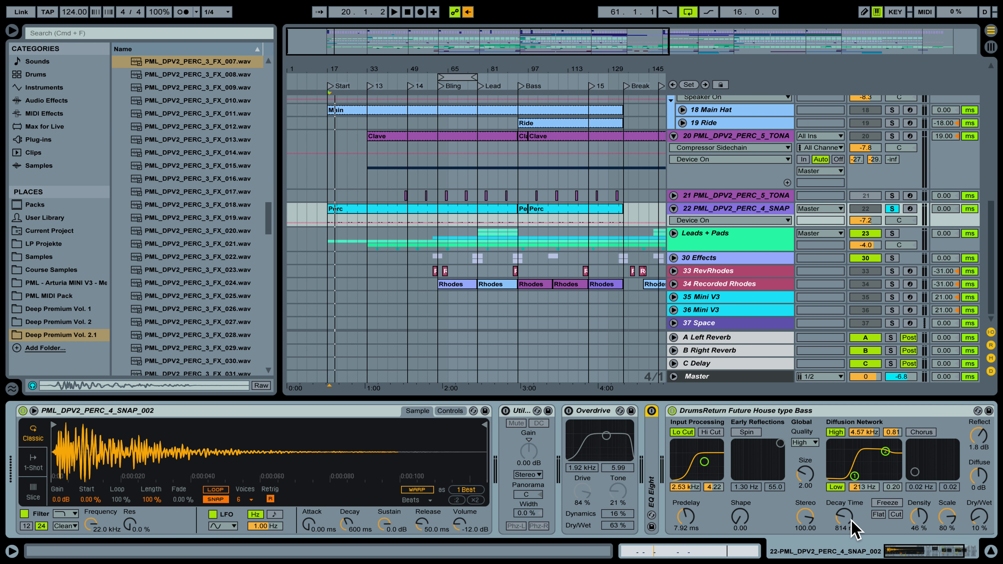
{"action": "double_click", "coordinate": [859, 412]}
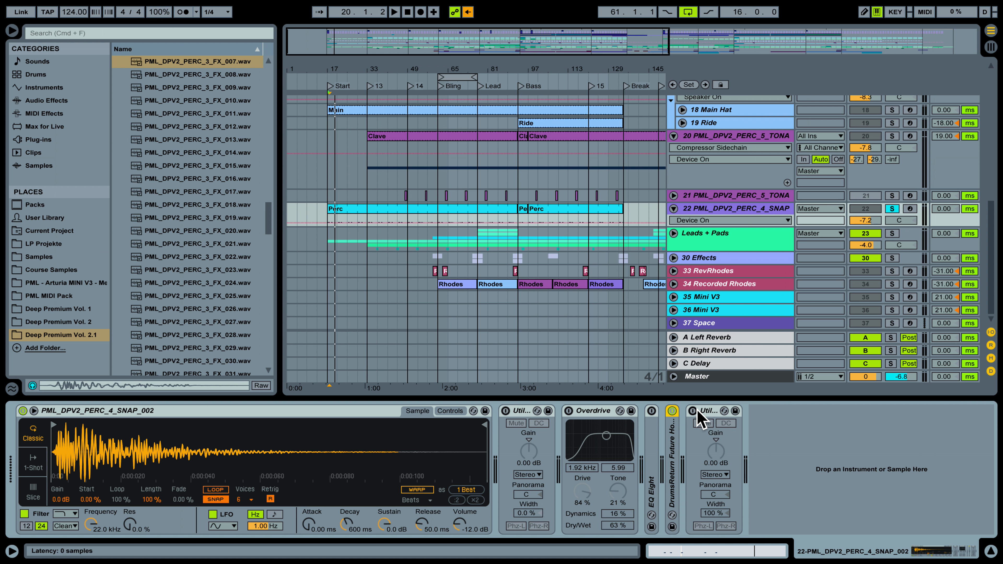
{"action": "key", "text": "space"}
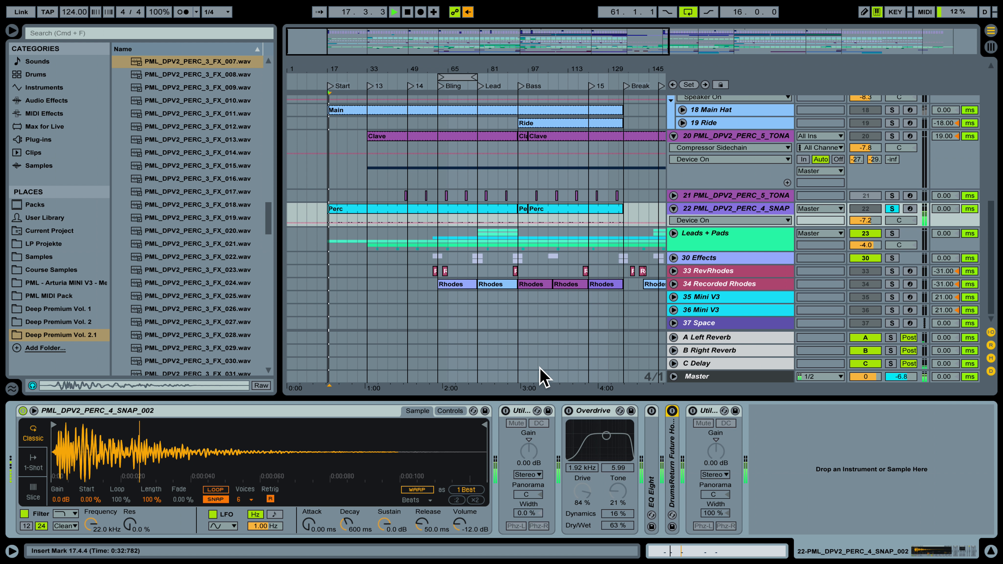
Step: Re-enable Overdrive and unfold and re-enable EQ Eight on track 22 while replaying the snap
{"action": "left_click", "coordinate": [569, 411]}
{"action": "key", "text": "space"}
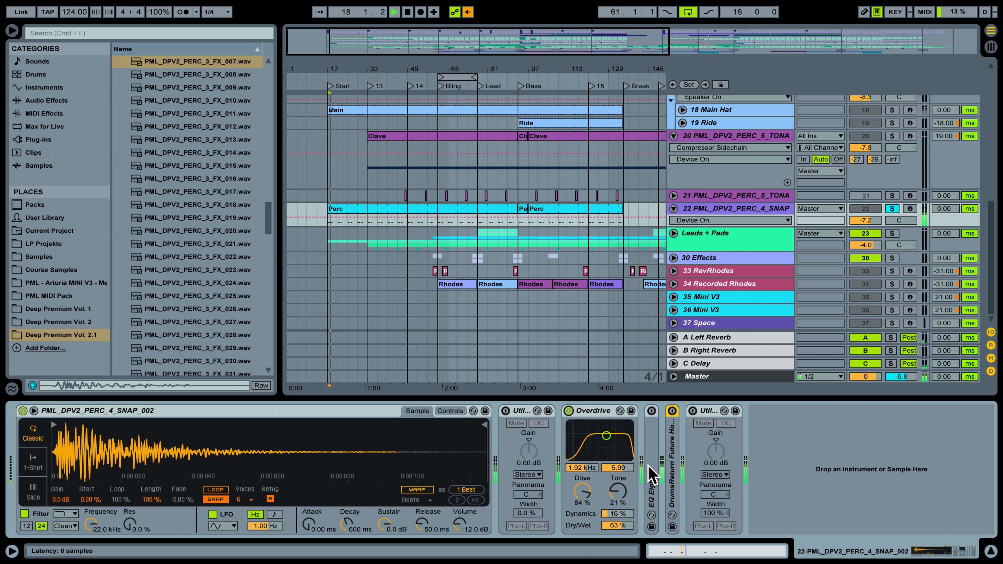
{"action": "double_click", "coordinate": [652, 474]}
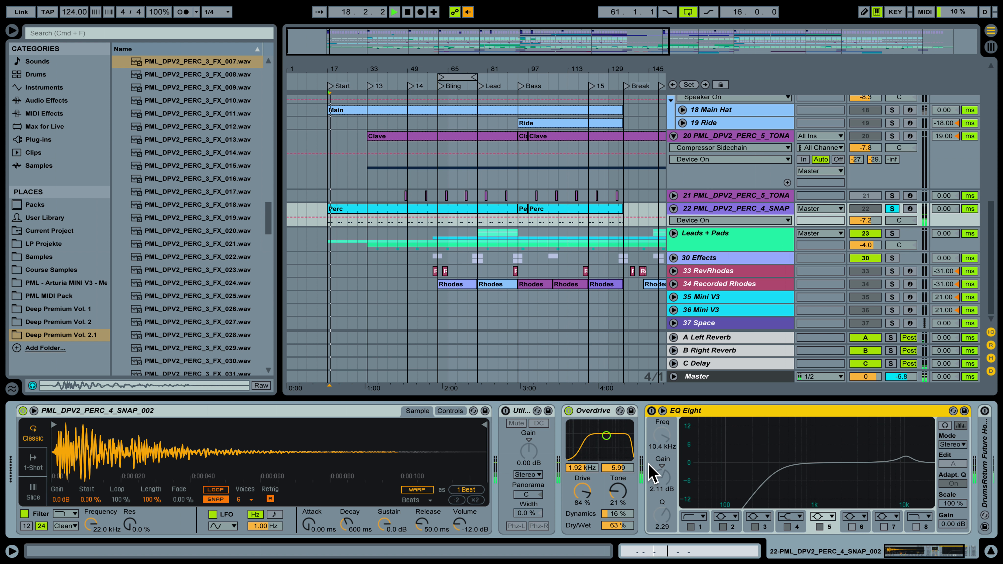
{"action": "left_click", "coordinate": [651, 411]}
{"action": "key", "text": "space"}
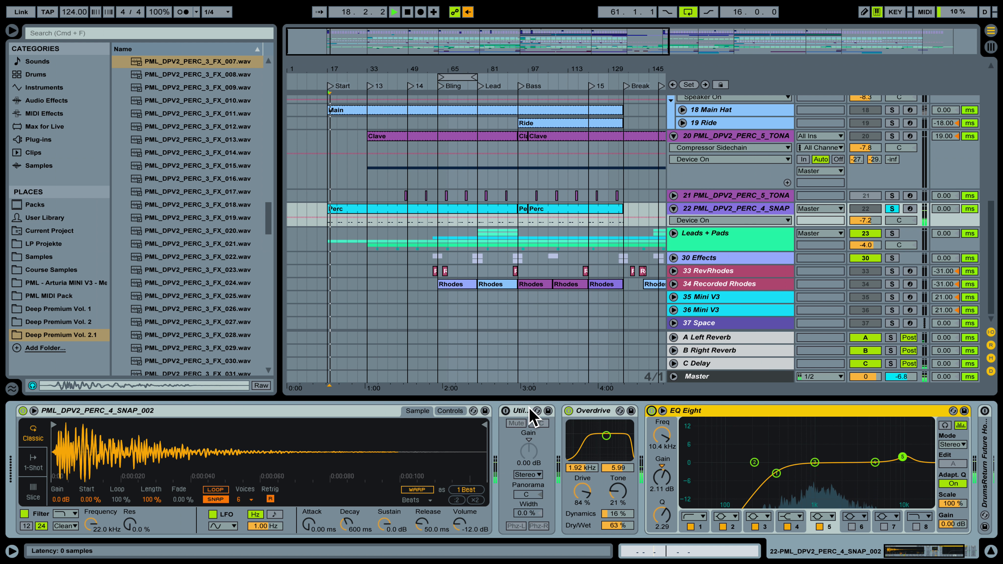
Step: Re-enable the first Utility on track 22 and play the snap in mono
{"action": "key", "text": "space"}
{"action": "left_click", "coordinate": [505, 411]}
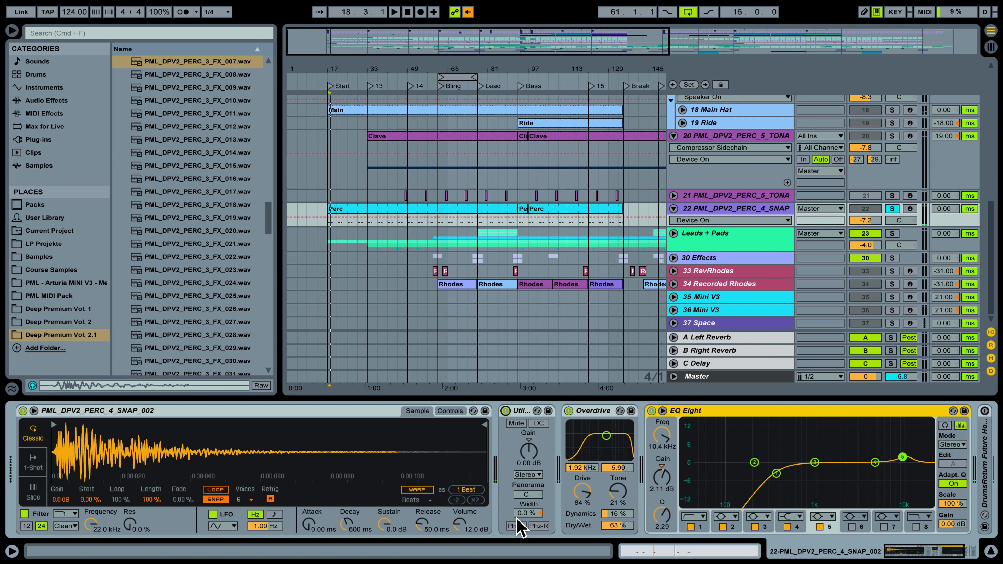
{"action": "key", "text": "space"}
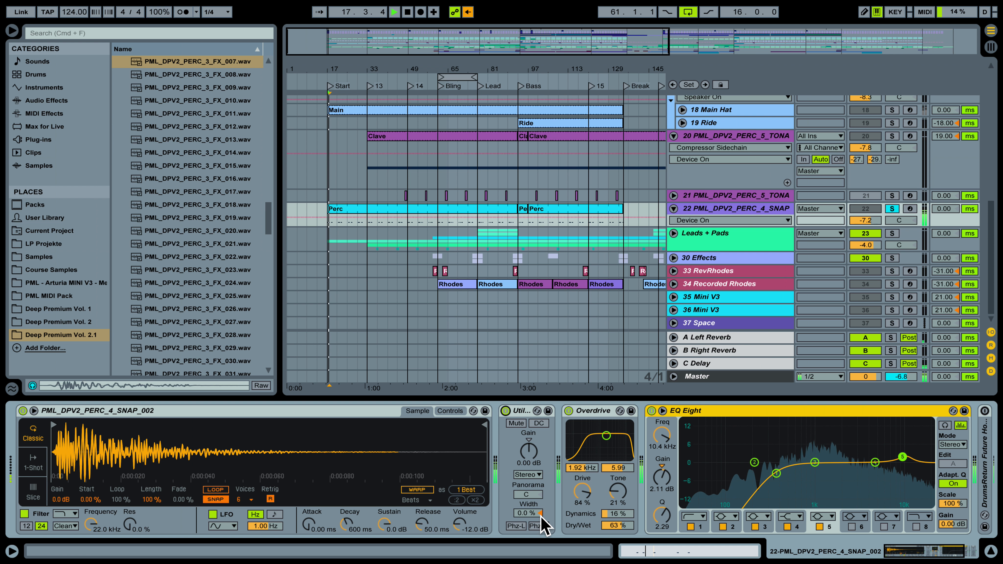
{"action": "key", "text": "space"}
Step: Unfold and re-enable the DrumsReturn Future House type Bass reverb on track 22 and play the snap through it
{"action": "left_click_drag", "start_coordinate": [920, 549], "coordinate": [939, 551]}
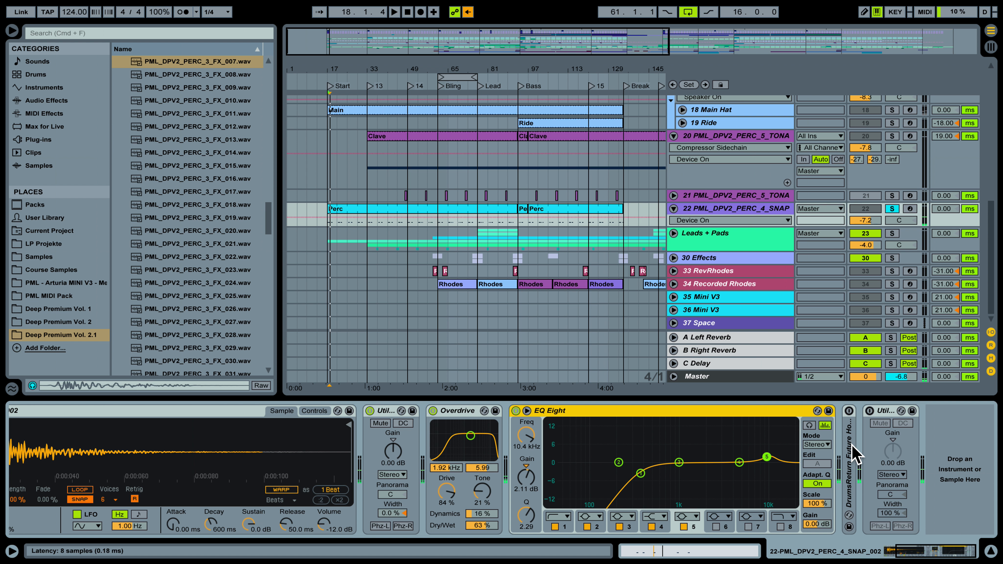
{"action": "double_click", "coordinate": [849, 455]}
{"action": "key", "text": "space"}
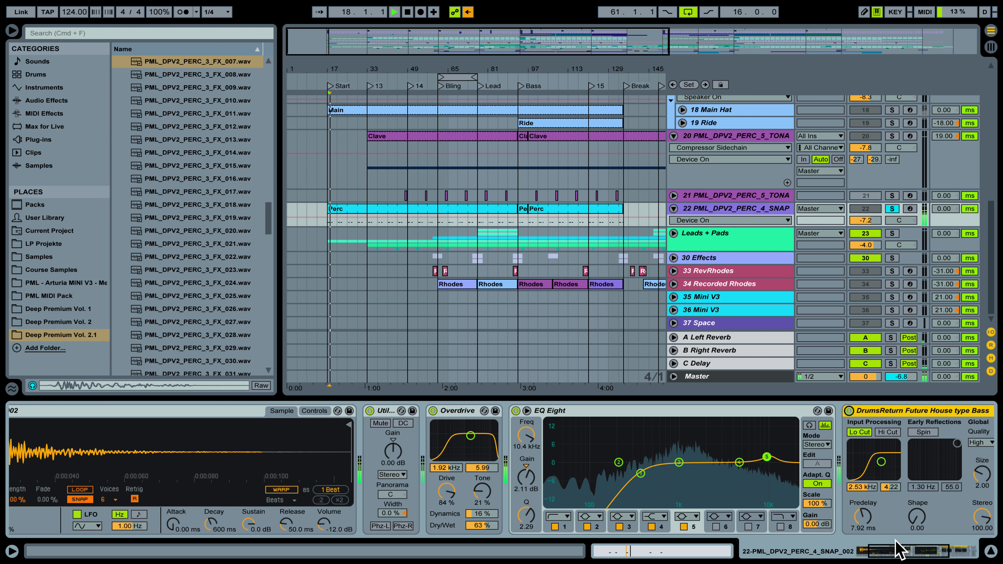
{"action": "key", "text": "space"}
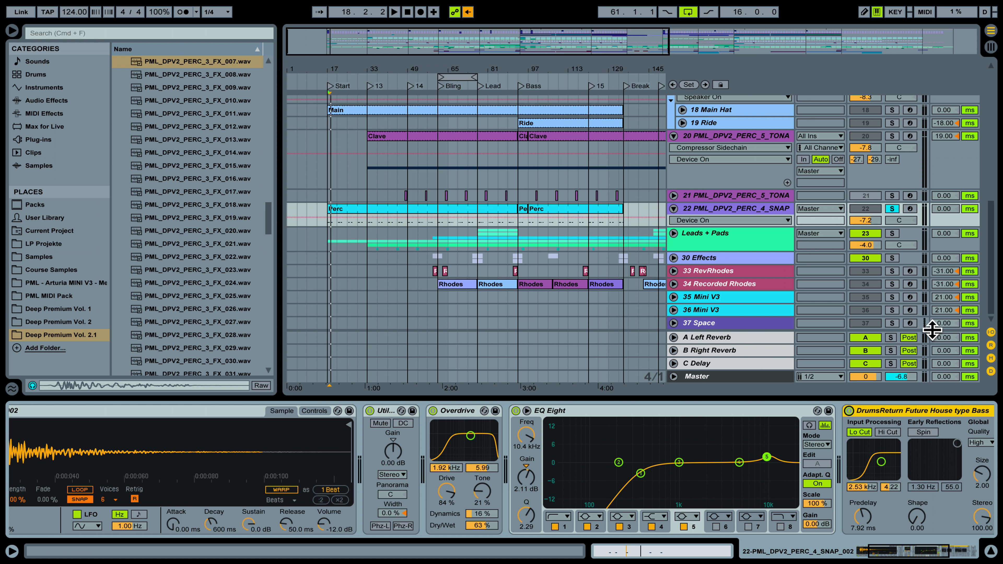
Step: Enlarge track 22 to reveal its sends, view the C Delay return's settings and hide the device area
{"action": "left_click_drag", "start_coordinate": [759, 228], "coordinate": [759, 240]}
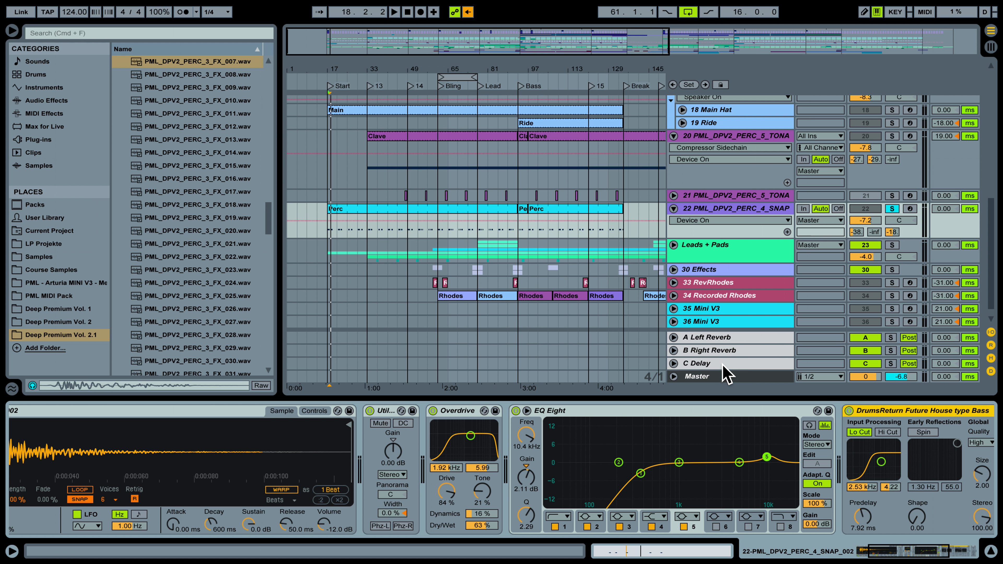
{"action": "left_click", "coordinate": [700, 364]}
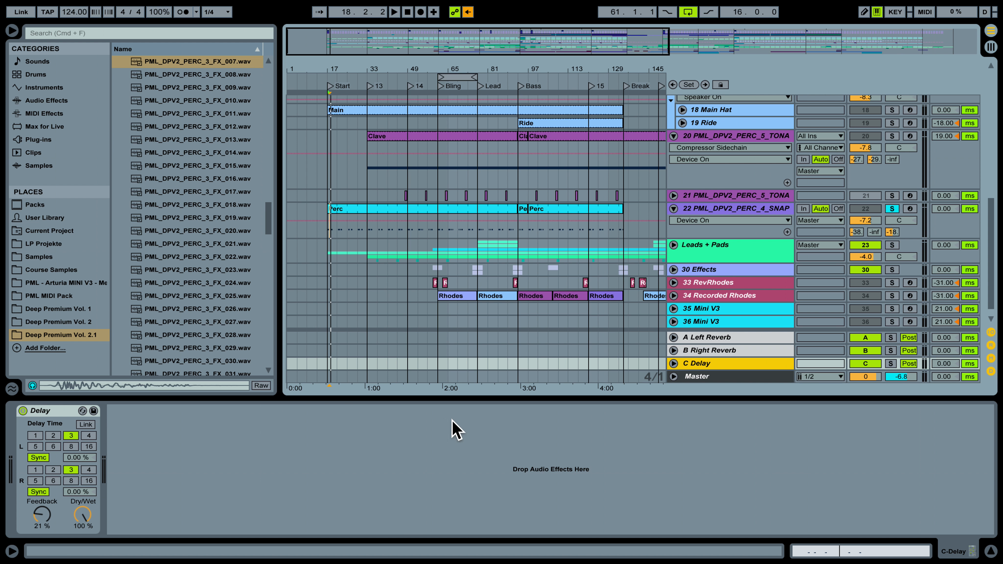
{"action": "left_click", "coordinate": [992, 552]}
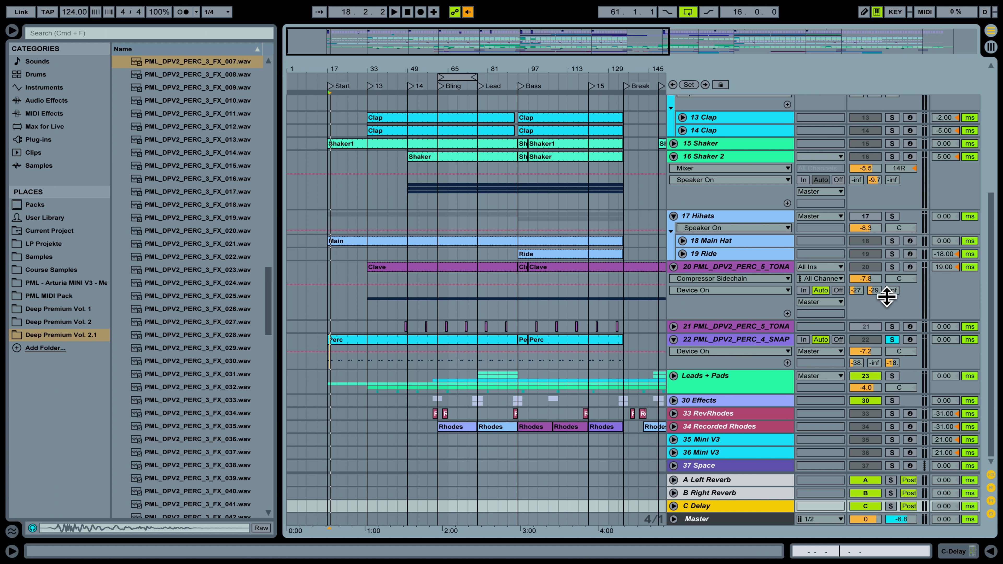
Step: Take track 22 out of solo and play the full mix from the start, from bar 49 and from the Bling marker
{"action": "left_click", "coordinate": [892, 340]}
{"action": "key", "text": "space"}
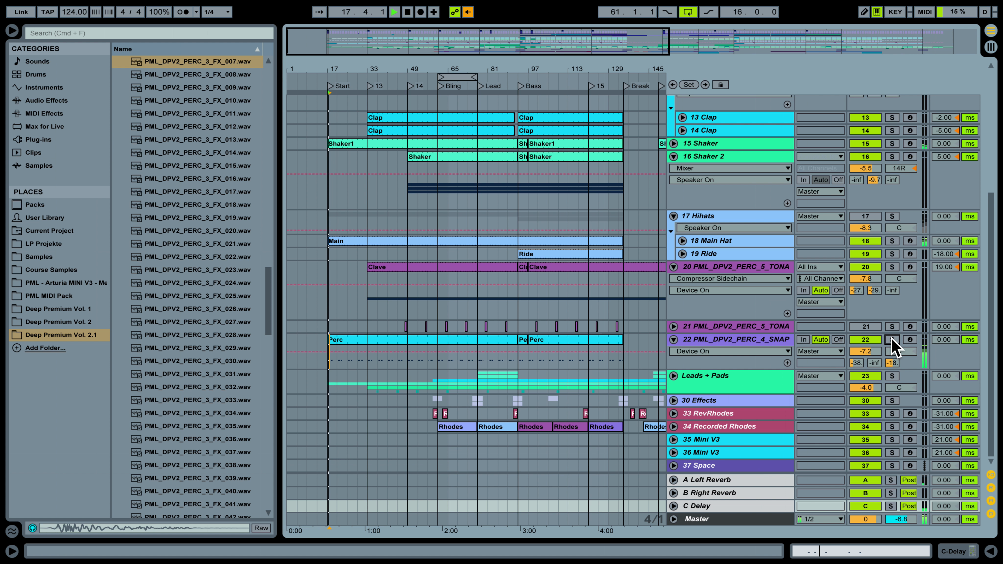
{"action": "key", "text": "space"}
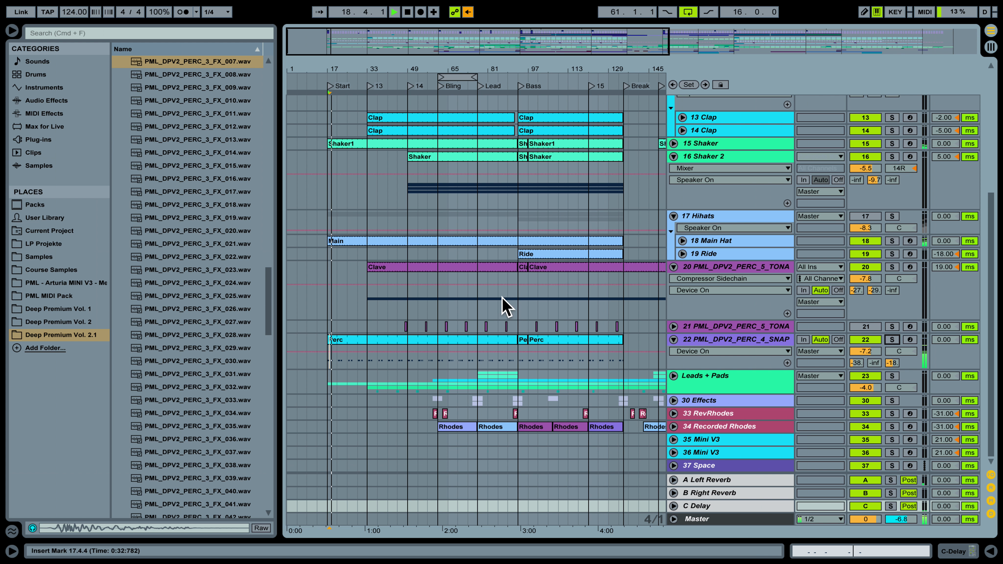
{"action": "left_click", "coordinate": [408, 294]}
{"action": "key", "text": "space"}
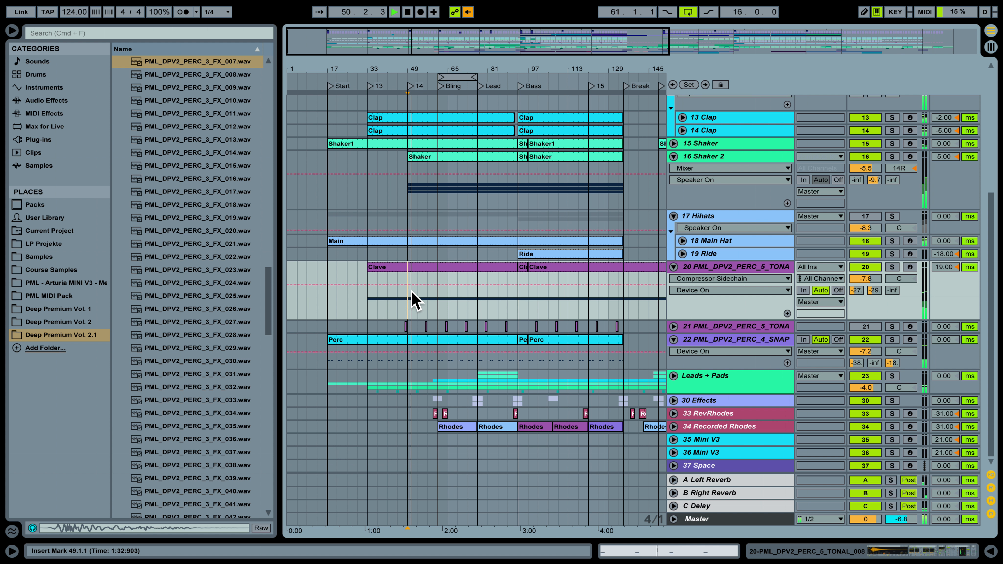
{"action": "left_click", "coordinate": [438, 254]}
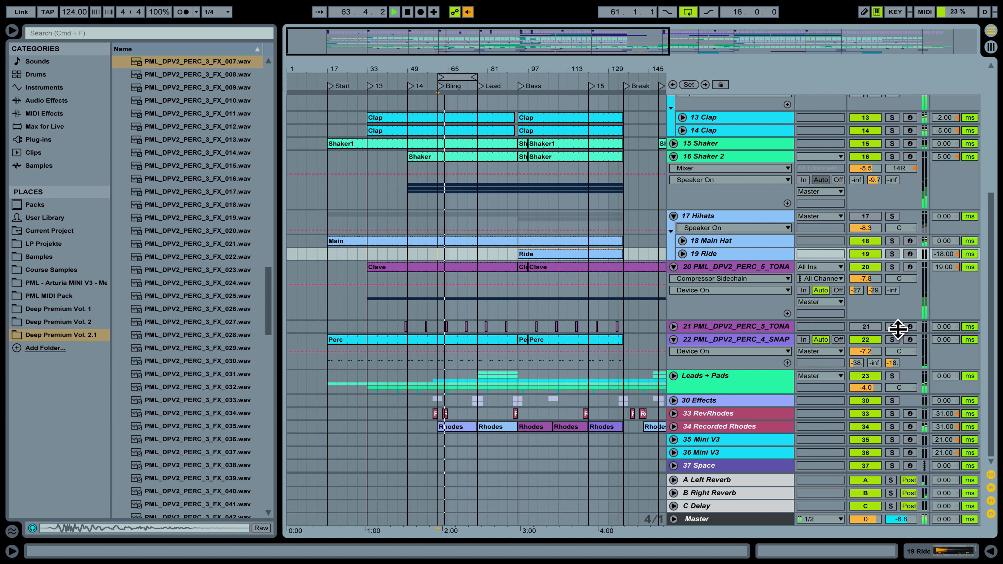
Step: Reactivate track 21, unfold it and select the time range of its Clave clip at bar 64
{"action": "left_click", "coordinate": [867, 327]}
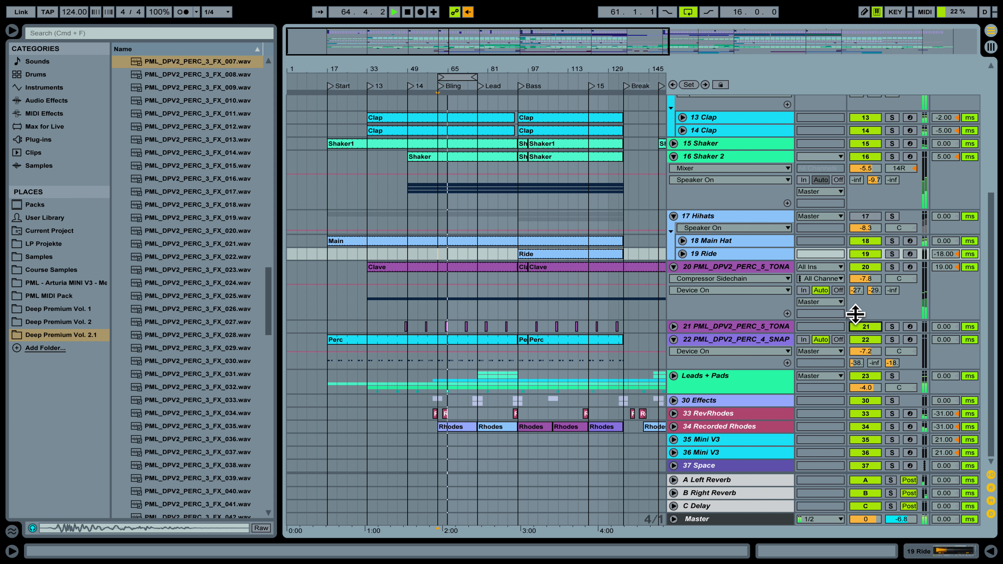
{"action": "left_click", "coordinate": [746, 327]}
{"action": "left_click", "coordinate": [673, 326]}
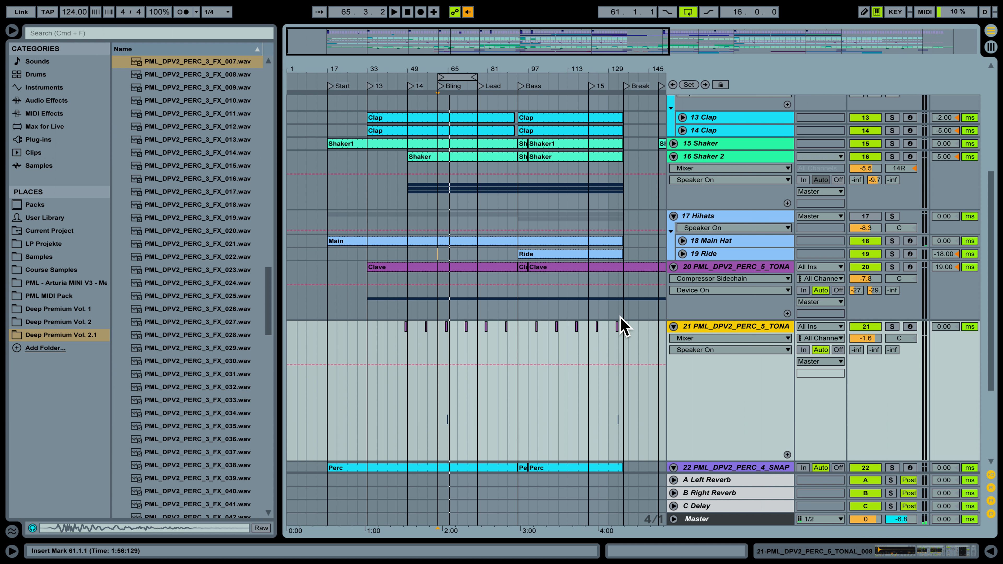
{"action": "left_click_drag", "start_coordinate": [458, 75], "coordinate": [457, 119]}
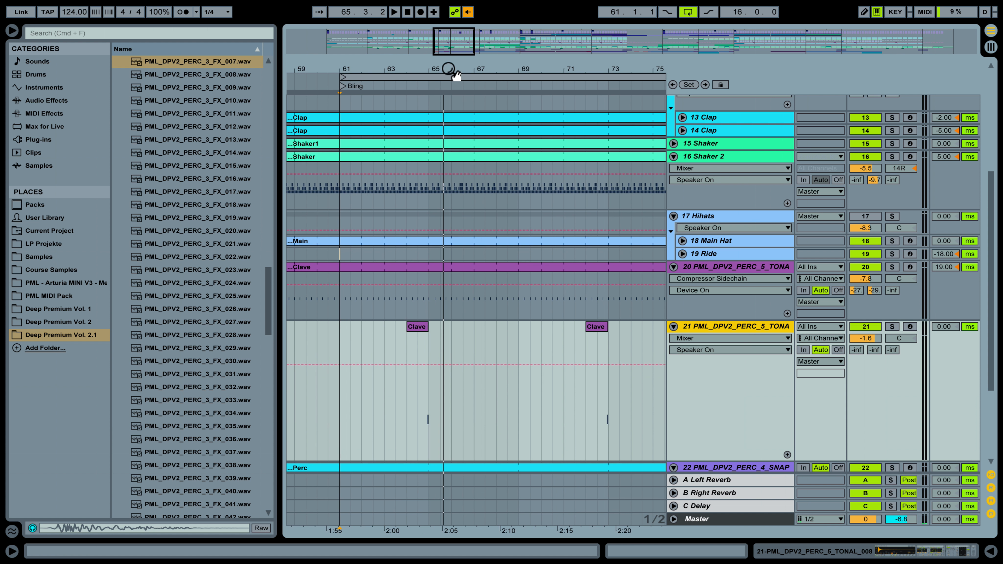
{"action": "left_click", "coordinate": [419, 338]}
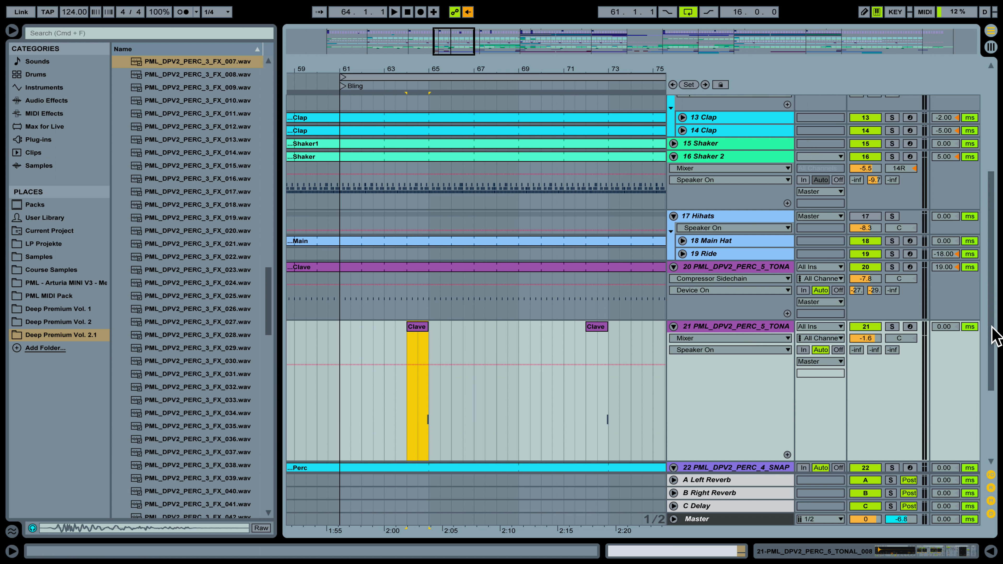
Step: Audition track 21 in solo from bar 64, and fold tracks 21 and 20 after unsoloing
{"action": "left_click", "coordinate": [892, 326]}
{"action": "key", "text": "space"}
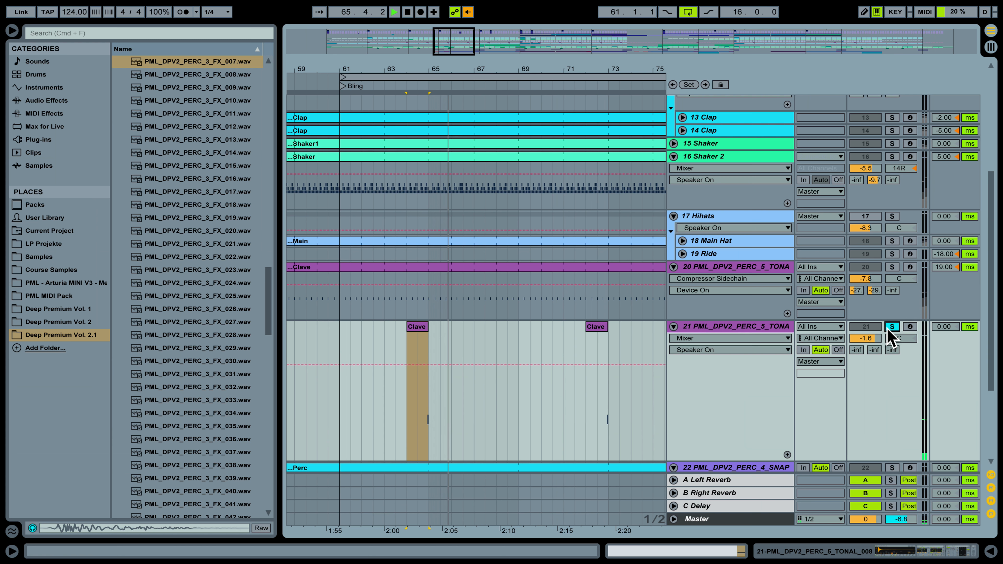
{"action": "key", "text": "space"}
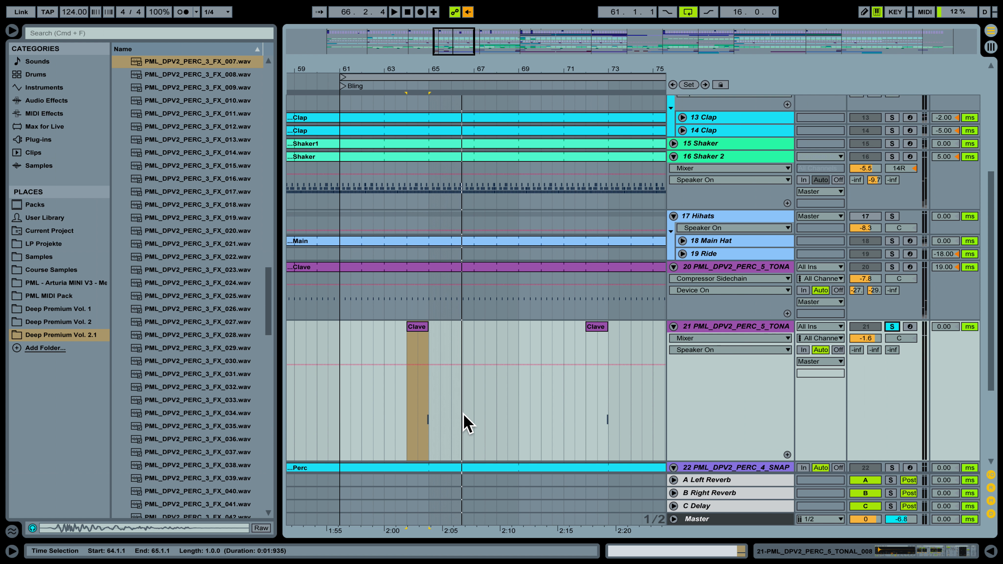
{"action": "left_click", "coordinate": [895, 328]}
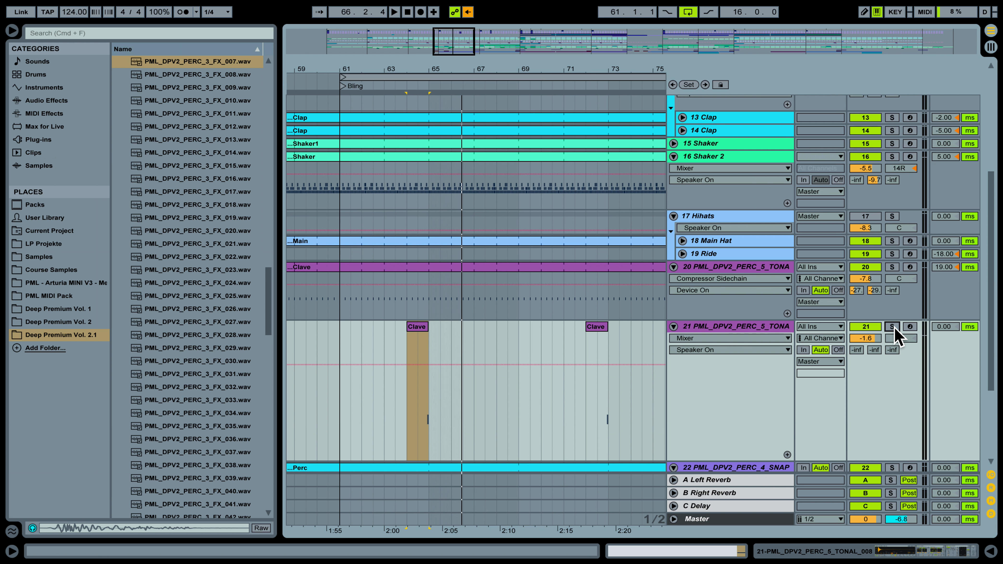
{"action": "left_click", "coordinate": [673, 327]}
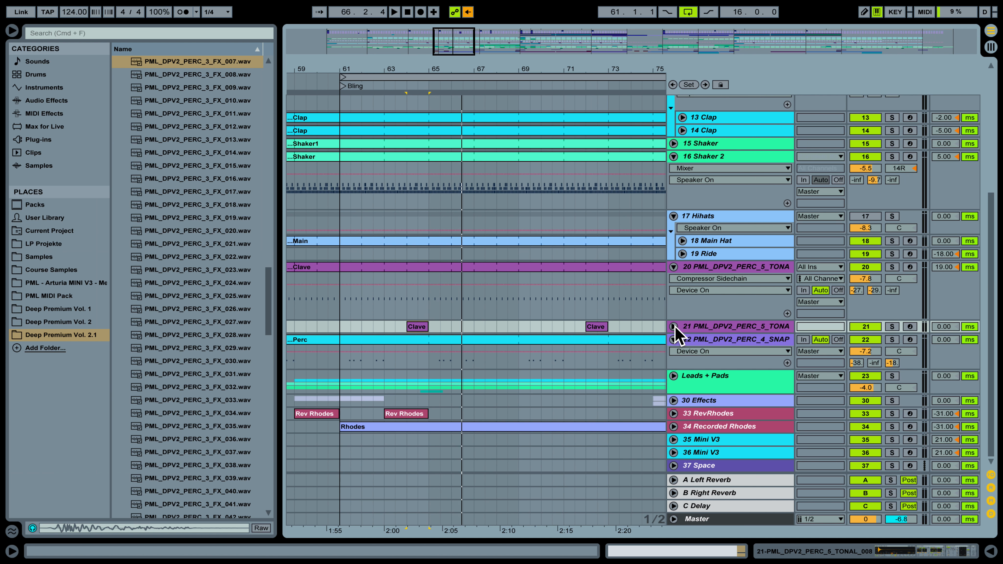
{"action": "left_click", "coordinate": [674, 268]}
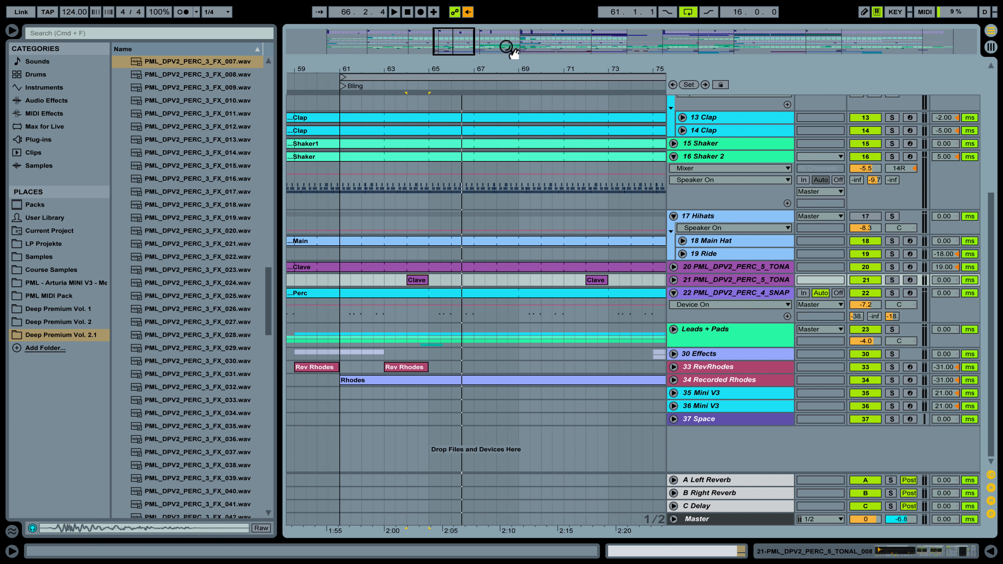
Step: Play the mix from bar 64 and compare it with the 17 Hihats group on and off, leaving the group active
{"action": "left_click_drag", "start_coordinate": [515, 66], "coordinate": [515, 39]}
{"action": "key", "text": "space"}
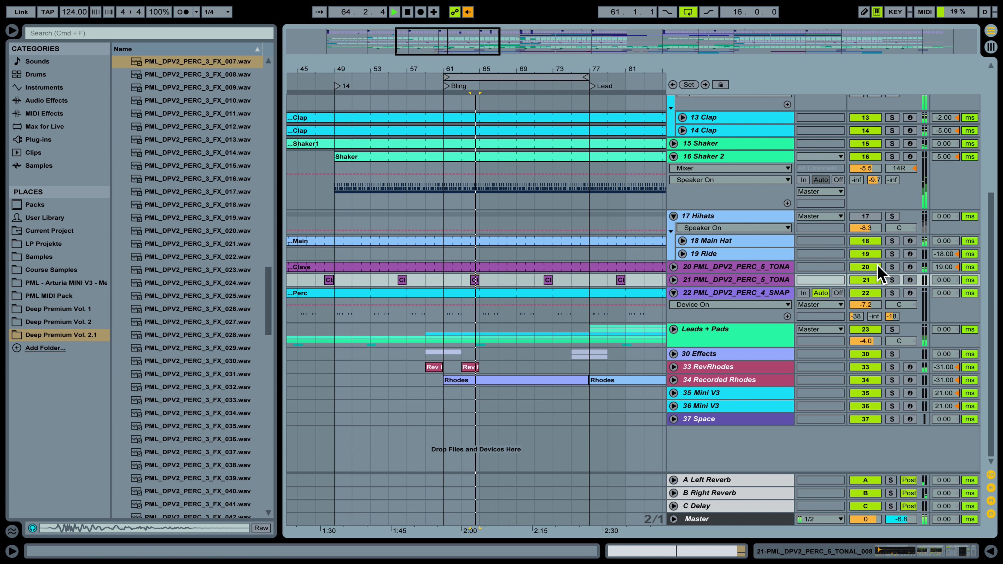
{"action": "left_click", "coordinate": [874, 224]}
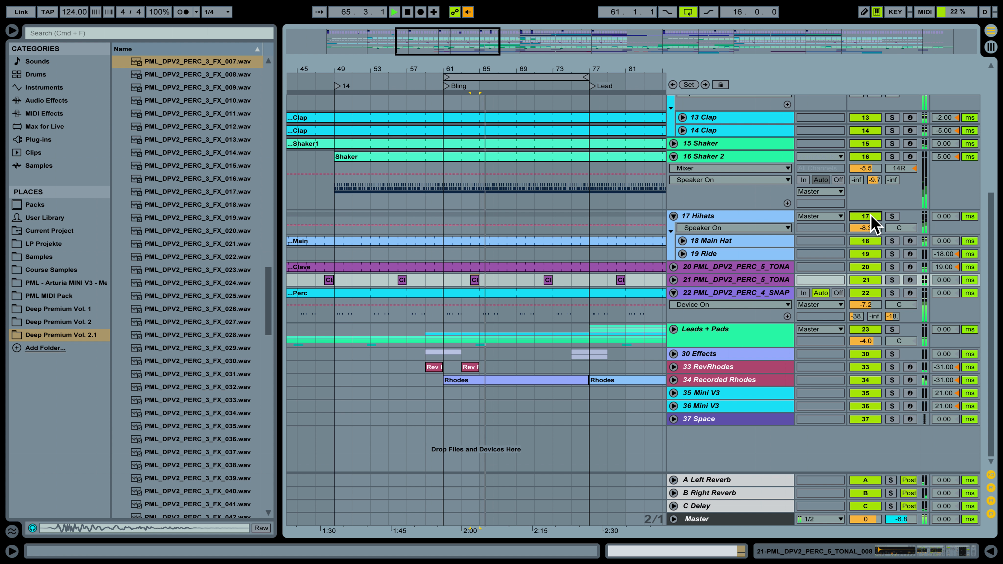
{"action": "left_click", "coordinate": [866, 217]}
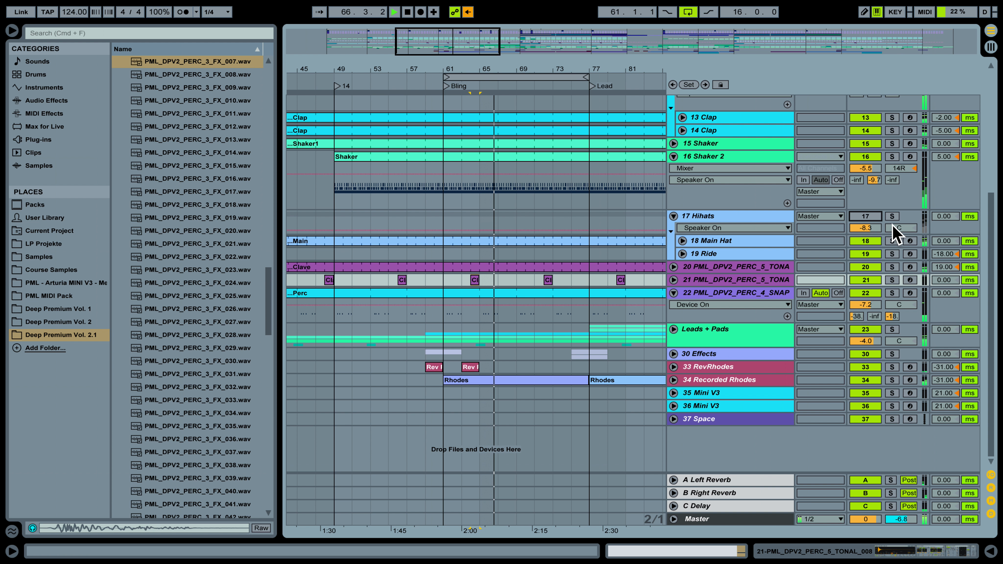
{"action": "left_click", "coordinate": [866, 217]}
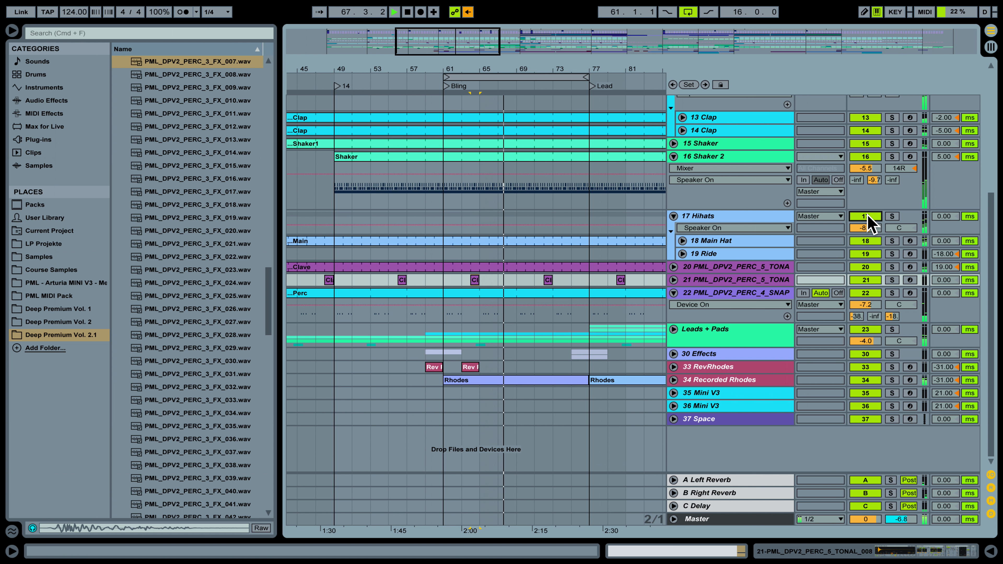
{"action": "key", "text": "space"}
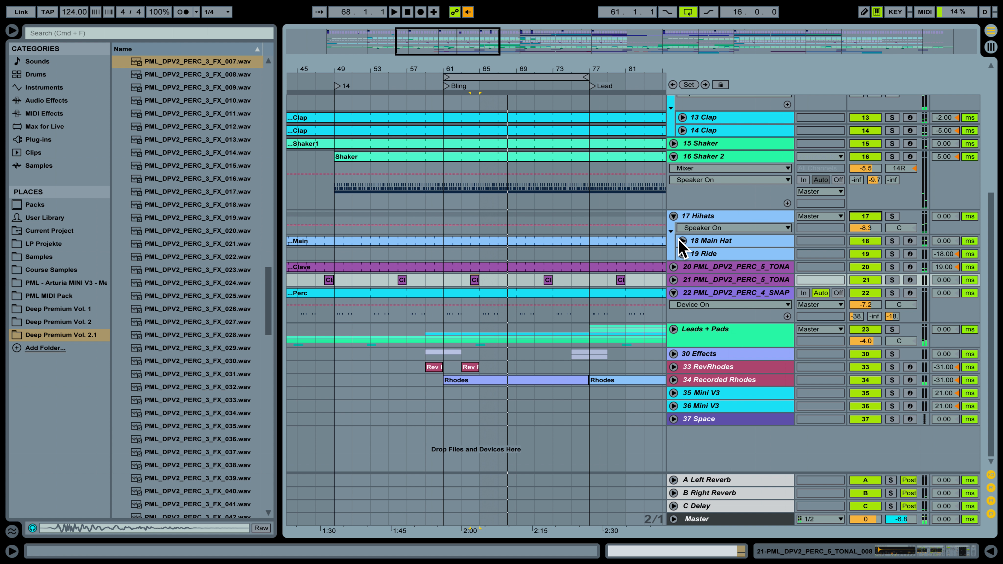
Step: Unfold track 18 Main Hat, solo it and play it from bar 64
{"action": "left_click", "coordinate": [682, 240]}
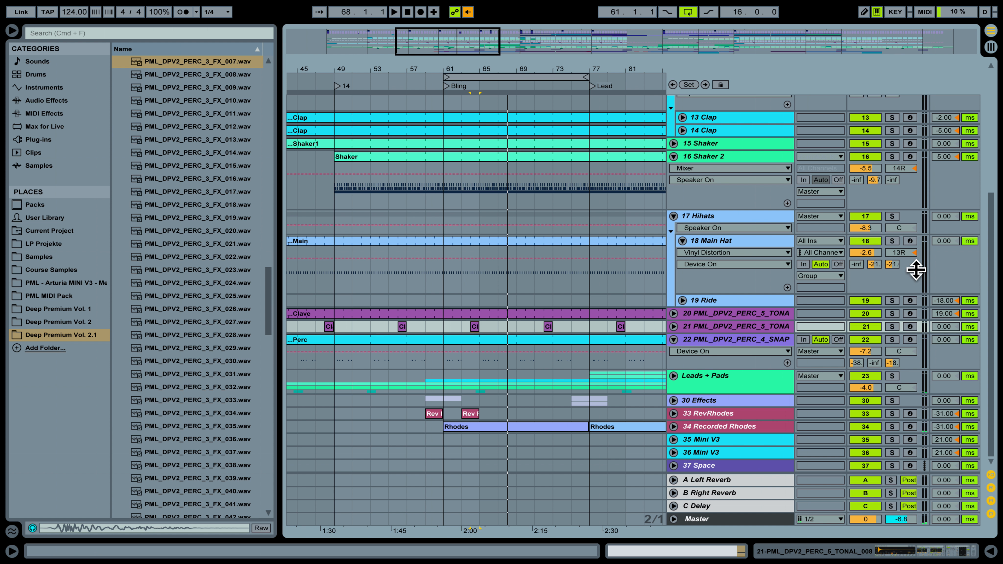
{"action": "left_click", "coordinate": [892, 240]}
{"action": "key", "text": "space"}
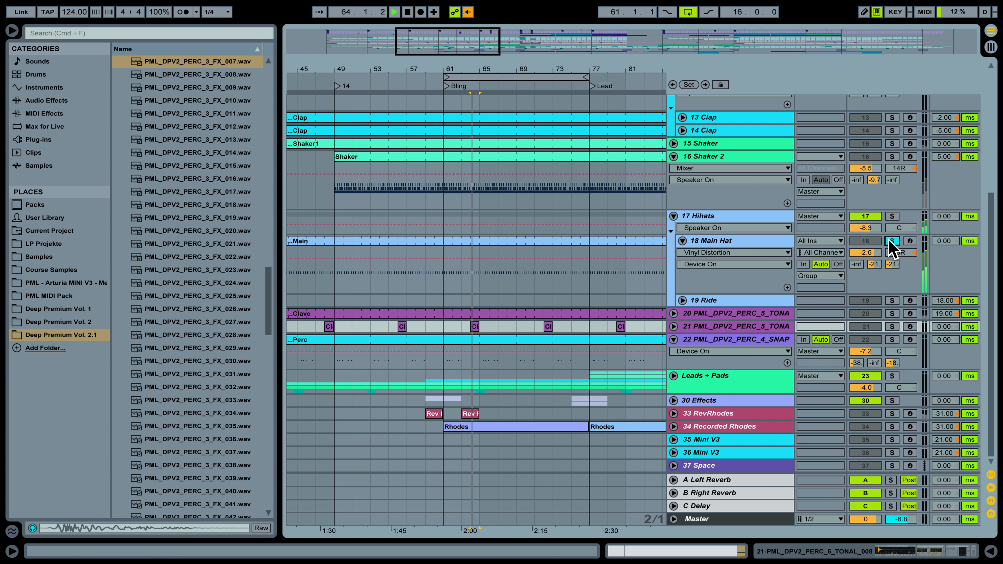
{"action": "key", "text": "space"}
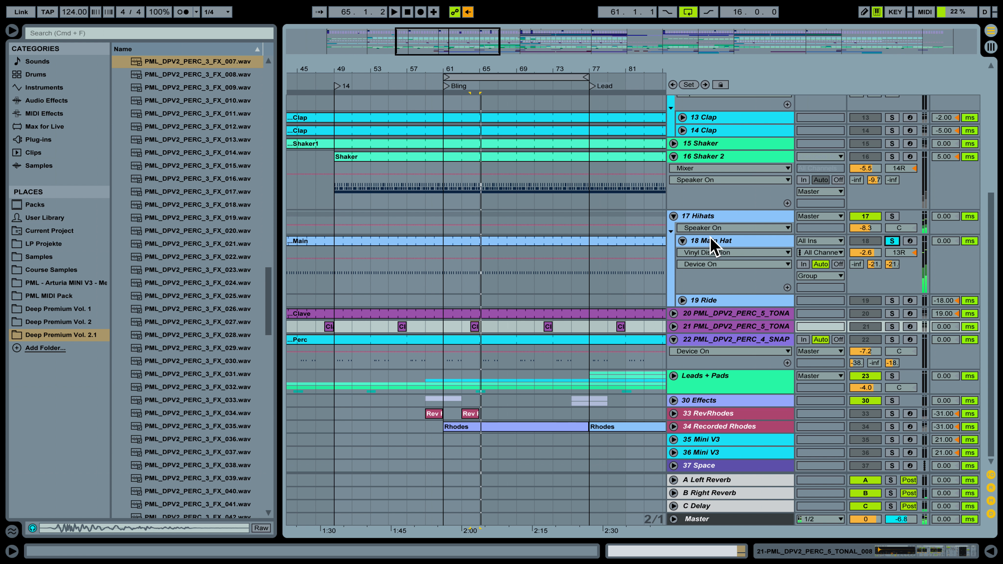
{"action": "double_click", "coordinate": [715, 242]}
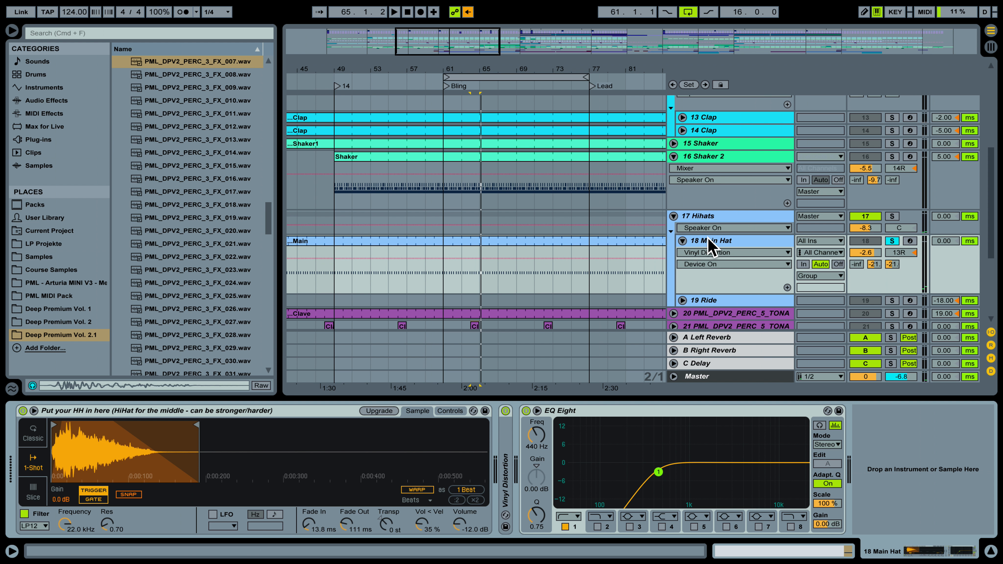
{"action": "right_click", "coordinate": [176, 419]}
{"action": "left_click", "coordinate": [238, 286]}
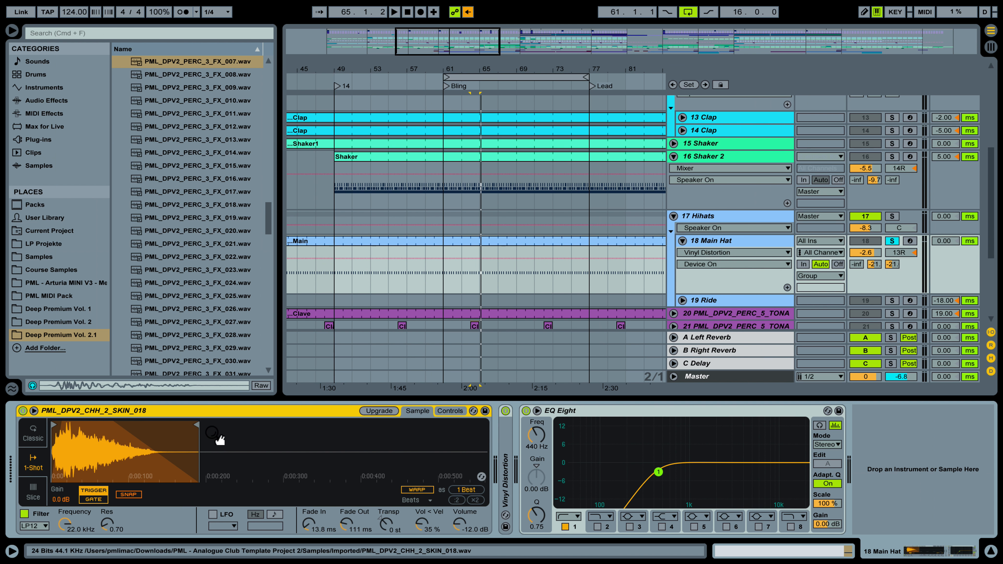
Step: Unfold the Main Hat's Vinyl Distortion, play the hat with it and EQ Eight bypassed, and check the Hihats group's Hat EQ
{"action": "double_click", "coordinate": [507, 428]}
{"action": "left_click", "coordinate": [665, 410]}
{"action": "left_click", "coordinate": [505, 411]}
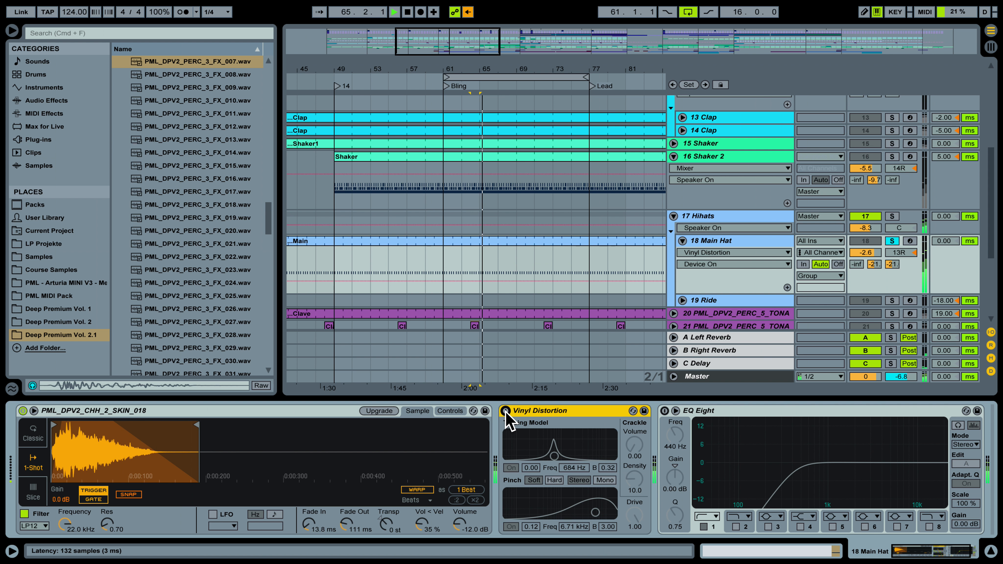
{"action": "left_click", "coordinate": [751, 216]}
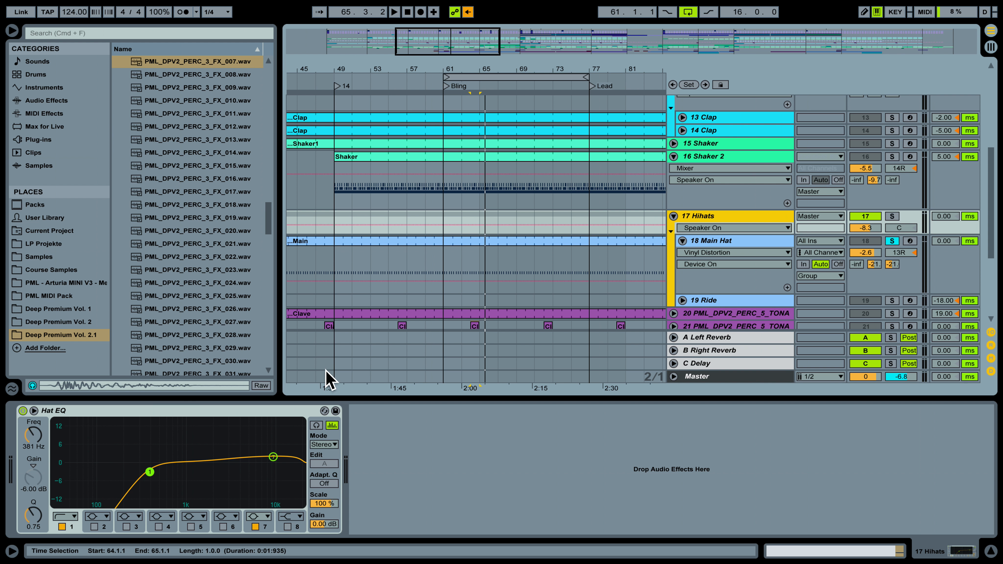
{"action": "left_click", "coordinate": [723, 241]}
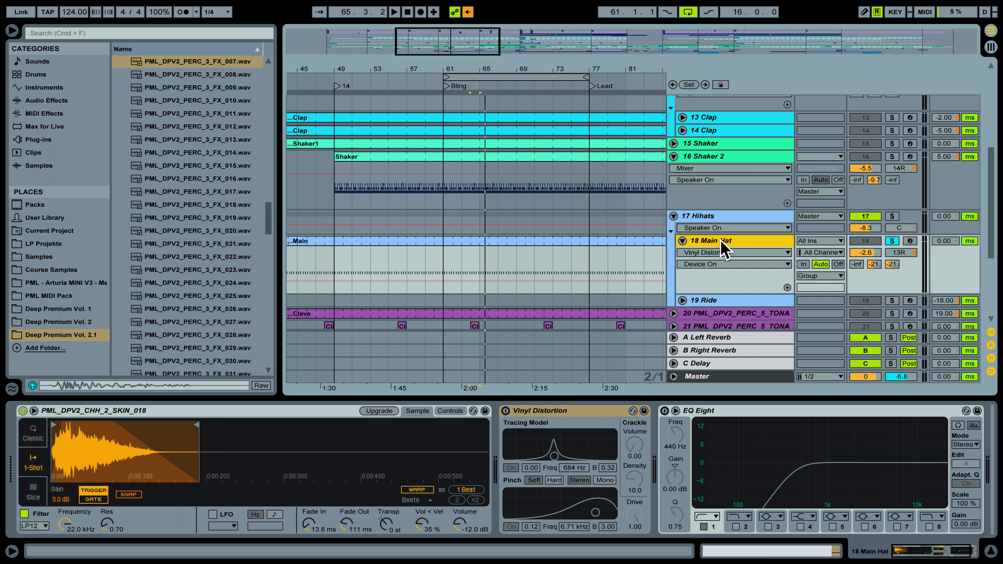
Step: Re-enable Vinyl Distortion on Main Hat, comparing the hat with and without it during playback
{"action": "left_click", "coordinate": [505, 411]}
{"action": "key", "text": "space"}
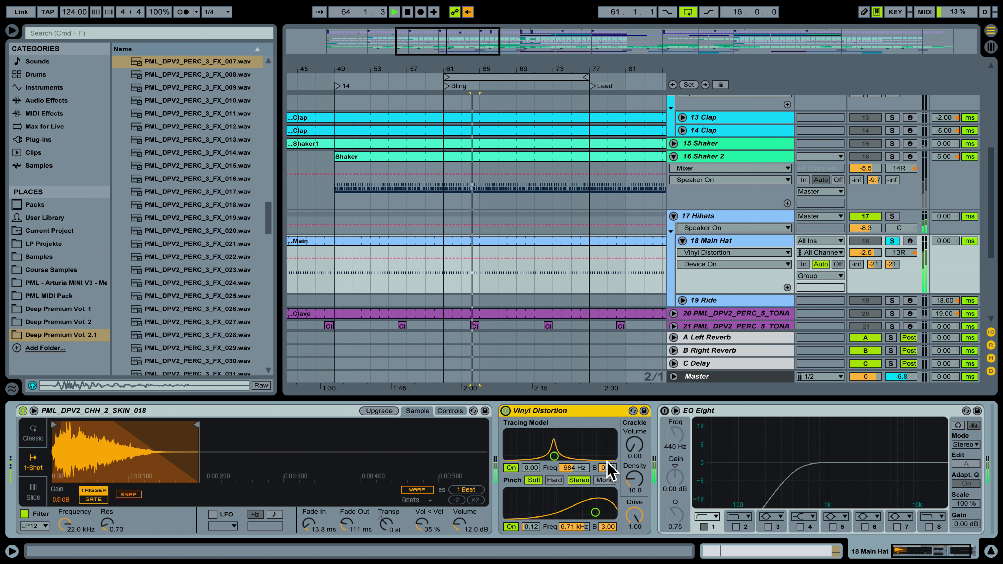
{"action": "left_click", "coordinate": [506, 411]}
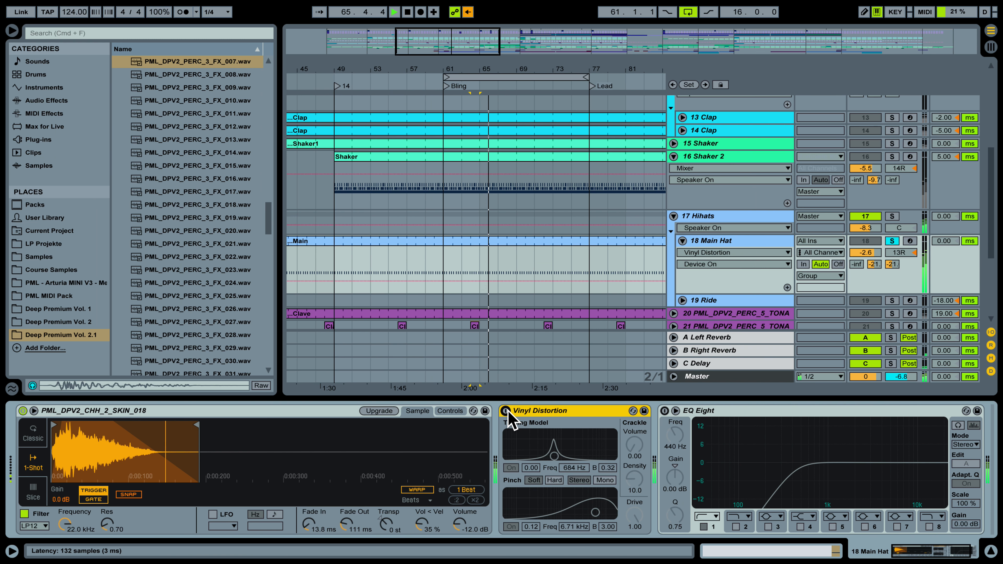
{"action": "left_click", "coordinate": [506, 411]}
{"action": "key", "text": "space"}
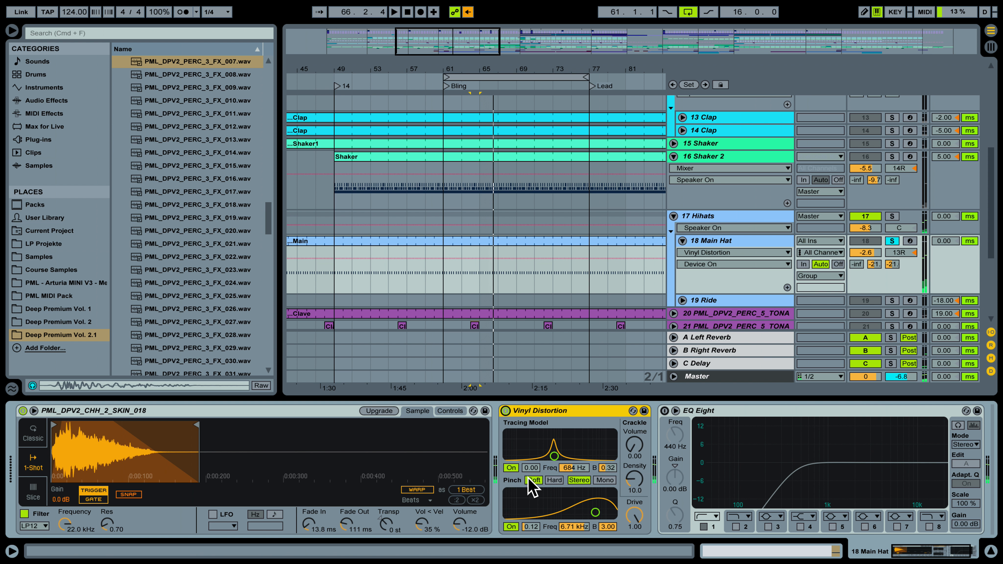
Step: Re-enable EQ Eight on Main Hat and play the hat through it
{"action": "key", "text": "space"}
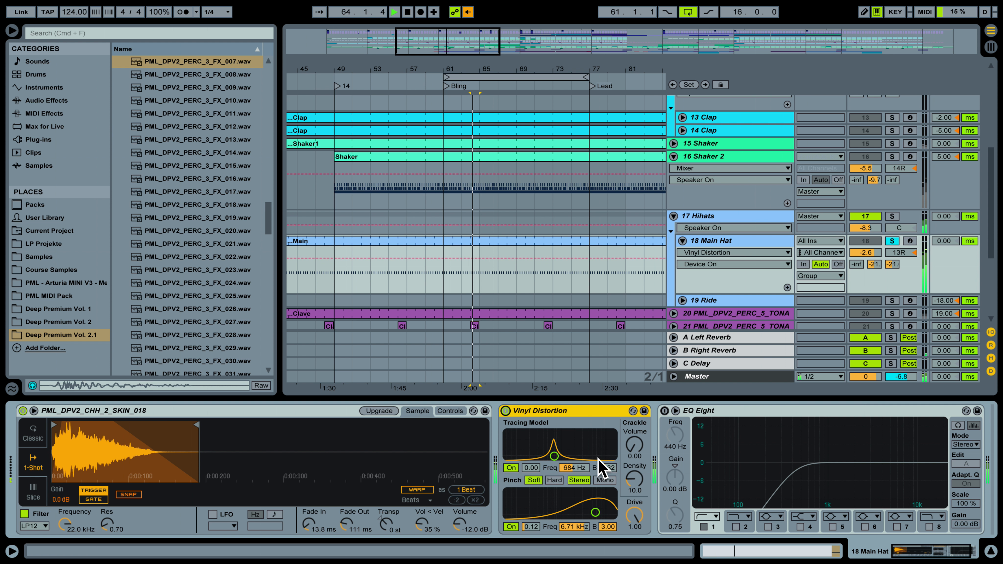
{"action": "left_click", "coordinate": [688, 411]}
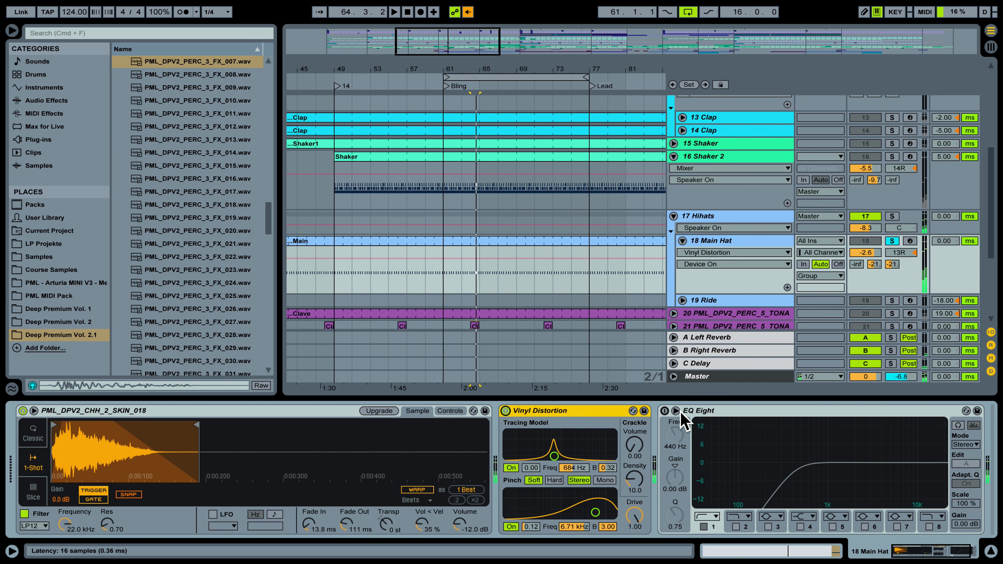
{"action": "left_click", "coordinate": [665, 411]}
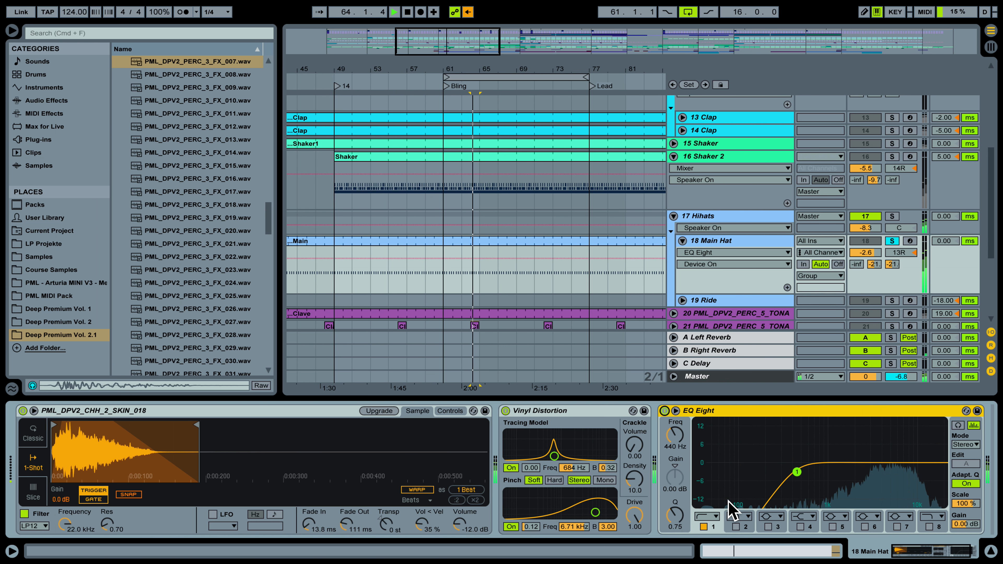
{"action": "key", "text": "space"}
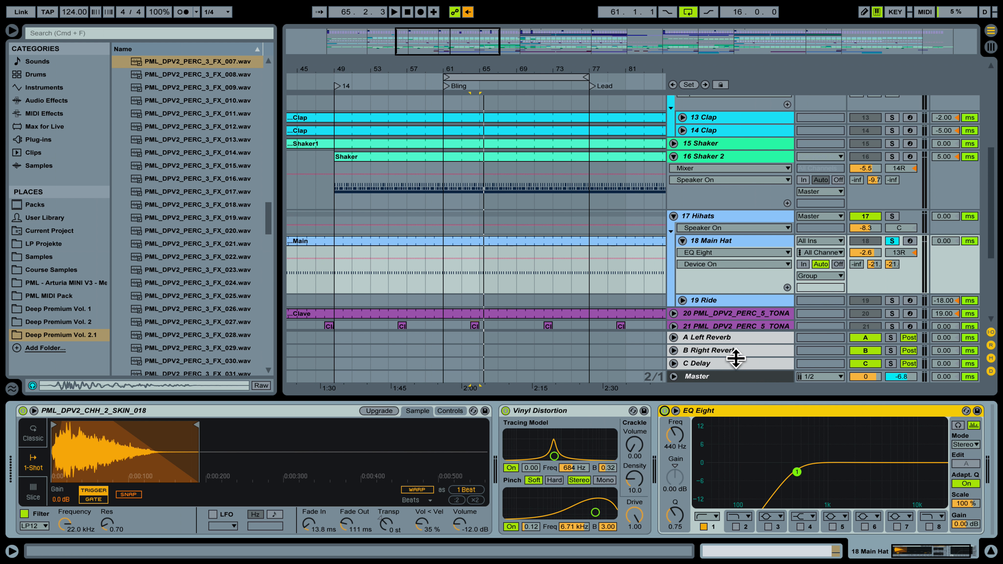
Step: Unfold the B Right Reverb and C Delay returns to view their mixer settings
{"action": "left_click", "coordinate": [673, 350]}
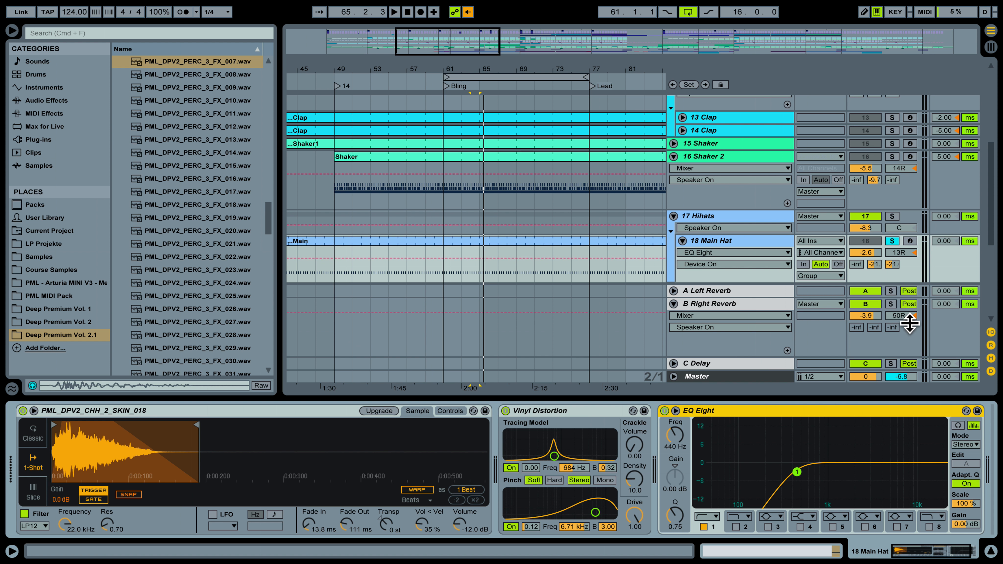
{"action": "left_click", "coordinate": [674, 363]}
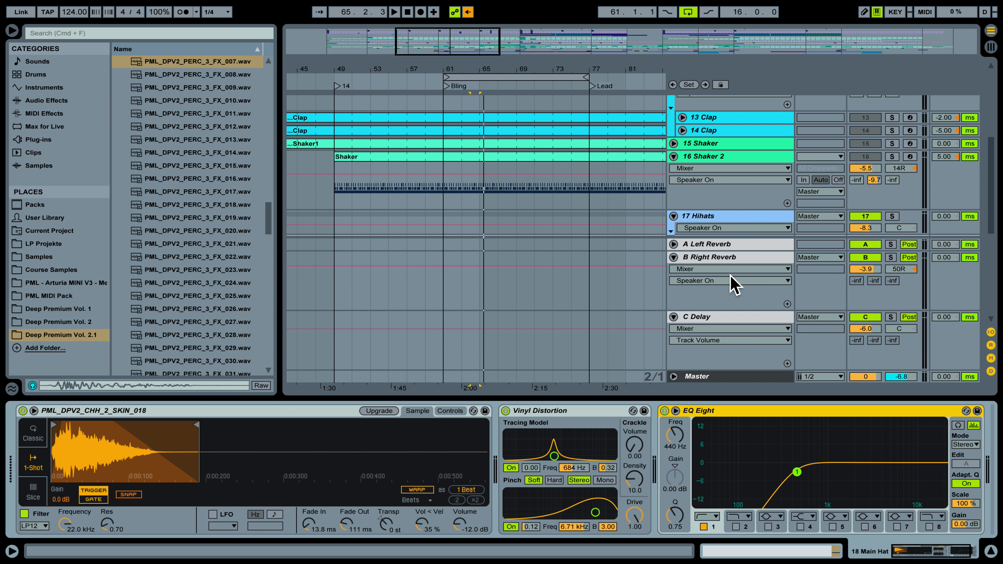
Step: Fold the C Delay and B Right Reverb returns, and take Main Hat out of solo while the track plays
{"action": "left_click", "coordinate": [673, 317]}
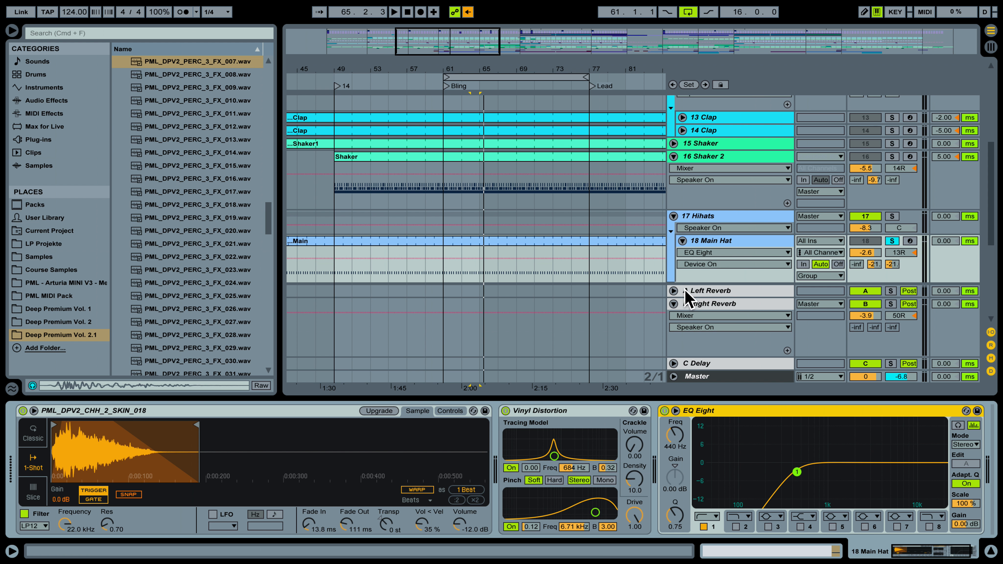
{"action": "left_click", "coordinate": [674, 304]}
{"action": "key", "text": "space"}
{"action": "left_click", "coordinate": [892, 241]}
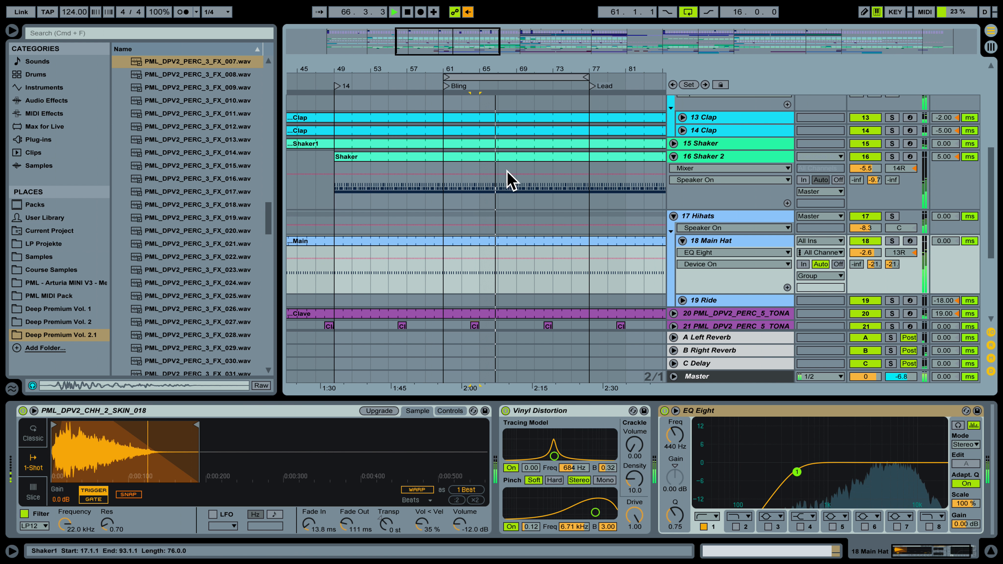
Step: Open the Main Hat MIDI clip to examine its note pattern and velocities during playback, then close the clip view
{"action": "double_click", "coordinate": [504, 240]}
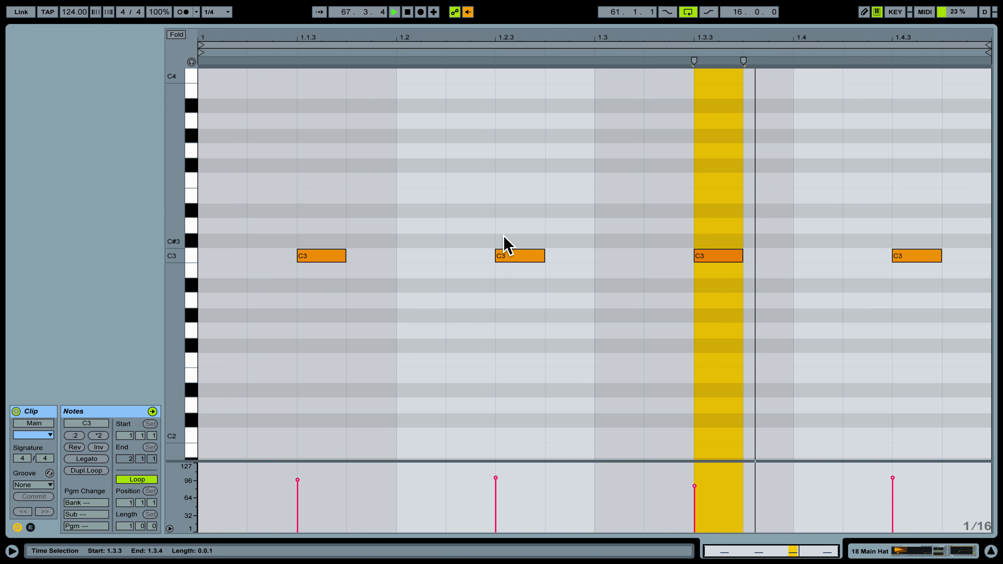
{"action": "left_click", "coordinate": [514, 277]}
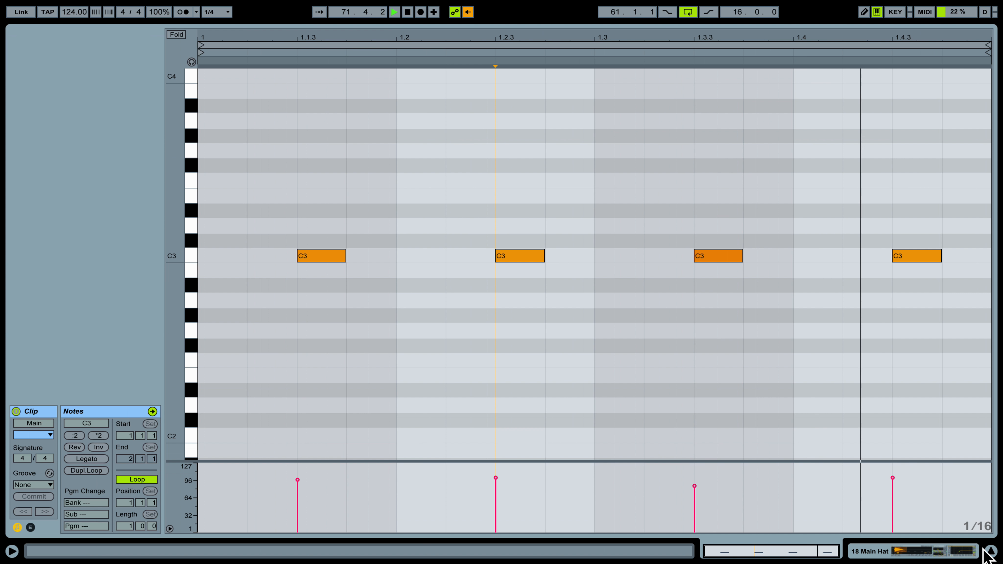
{"action": "left_click", "coordinate": [991, 552]}
Step: Unfold the Ride track and play the arrangement from the start of its first clip at the Bass section
{"action": "left_click_drag", "start_coordinate": [512, 70], "coordinate": [462, 71]}
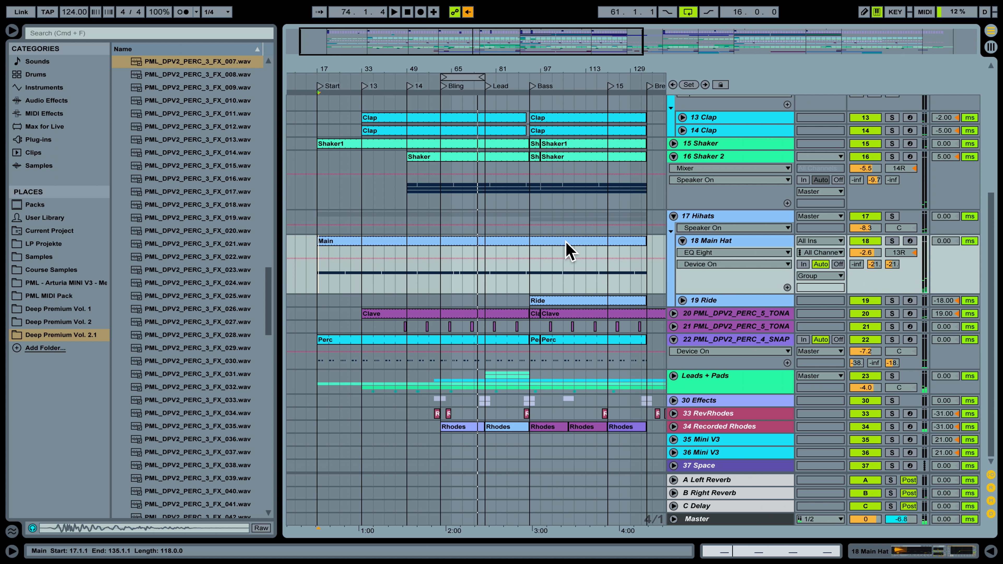
{"action": "left_click", "coordinate": [682, 301]}
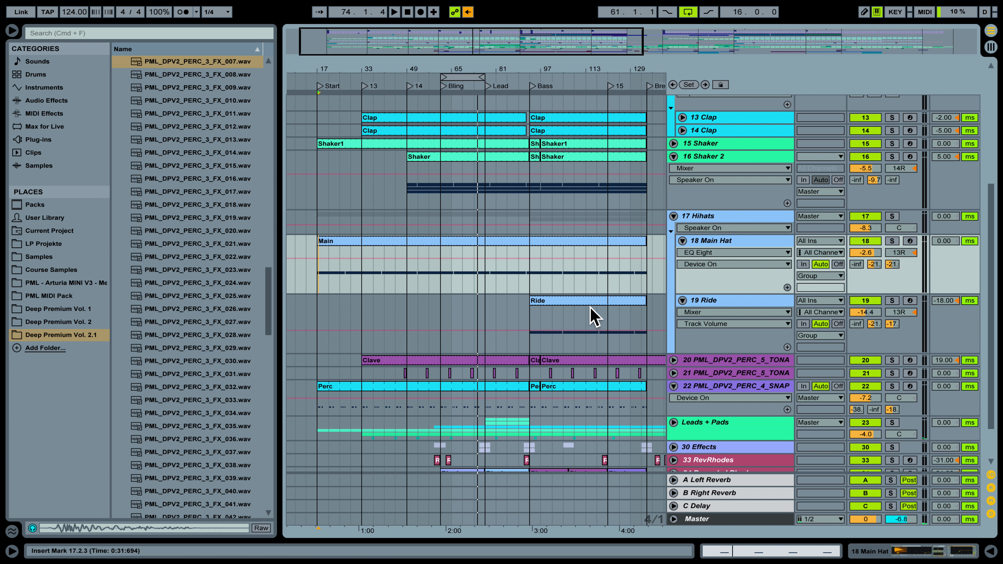
{"action": "left_click", "coordinate": [577, 316]}
{"action": "left_click", "coordinate": [541, 324]}
{"action": "key", "text": "space"}
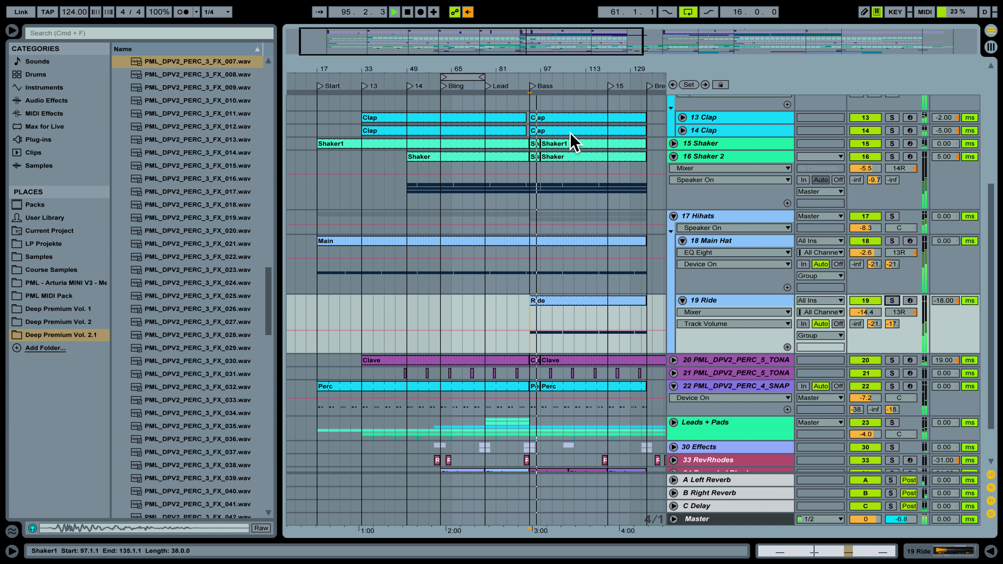
Step: Mute and unmute the Ride track during playback to compare the mix with and without it
{"action": "left_click_drag", "start_coordinate": [582, 70], "coordinate": [478, 71]}
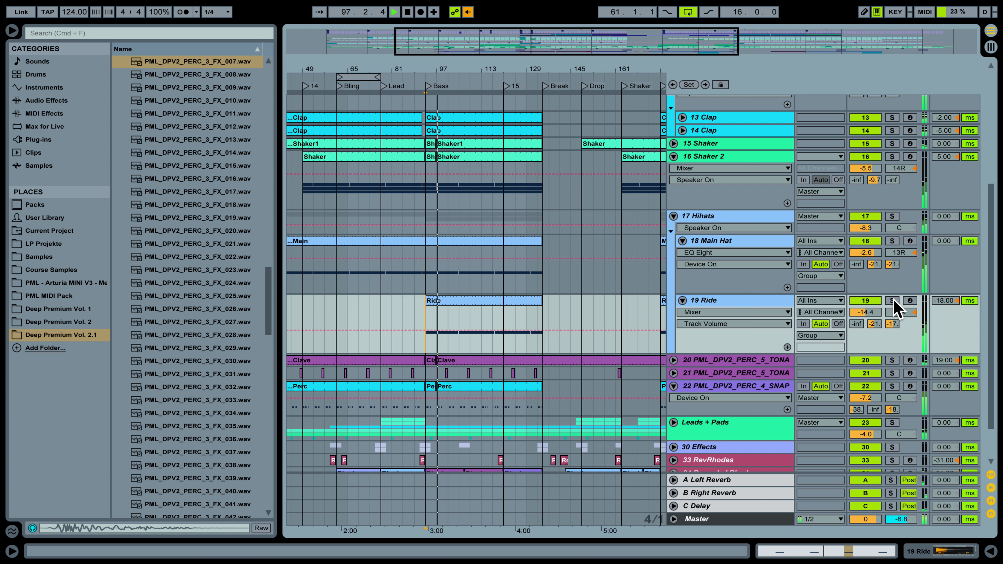
{"action": "left_click", "coordinate": [870, 301]}
{"action": "left_click", "coordinate": [870, 304]}
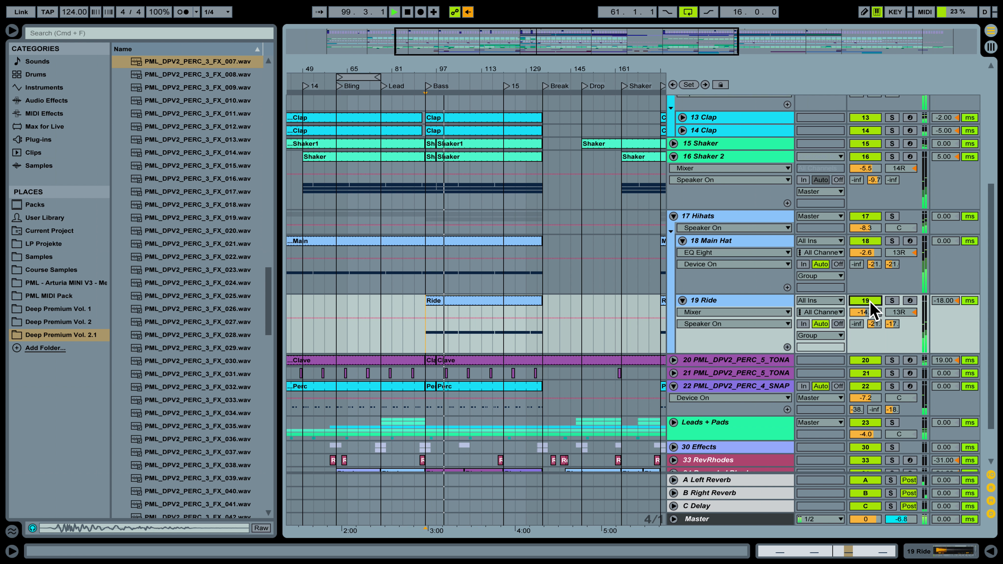
{"action": "left_click", "coordinate": [871, 303]}
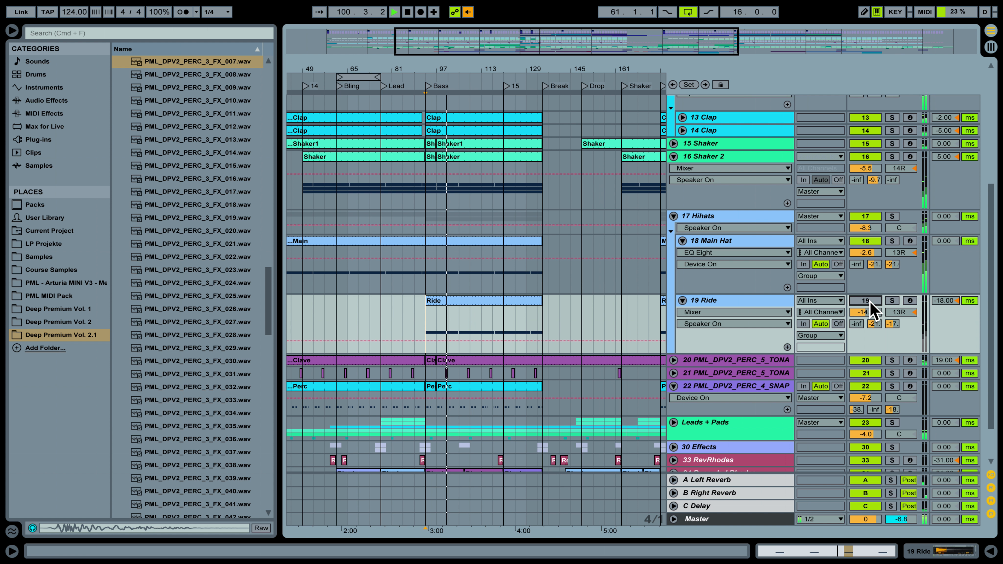
{"action": "left_click", "coordinate": [870, 304]}
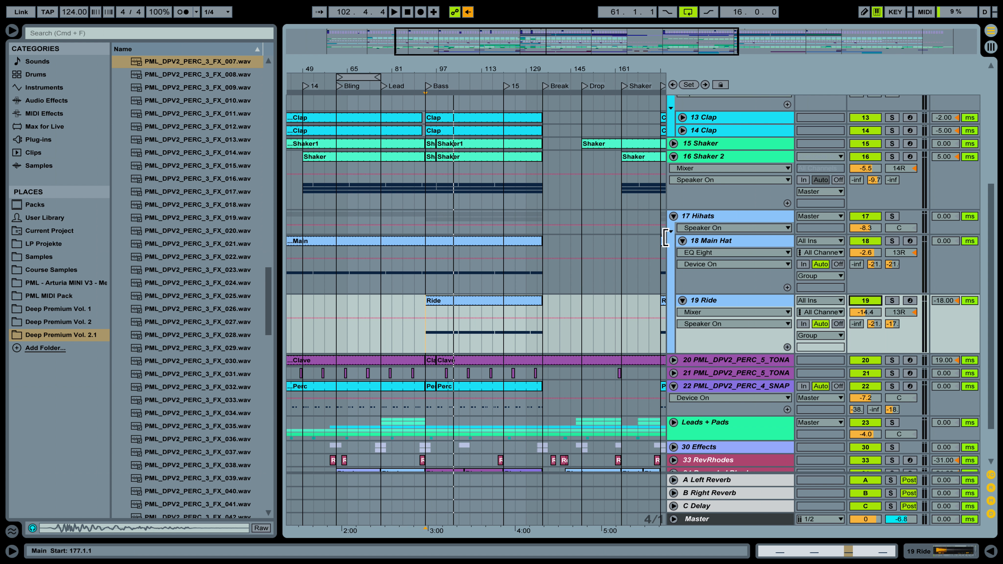
Step: Move the 16-bar loop to the Bass section at bar 93 and compare the looped mix with Ride muted and unmuted
{"action": "left_click_drag", "start_coordinate": [377, 77], "coordinate": [459, 74]}
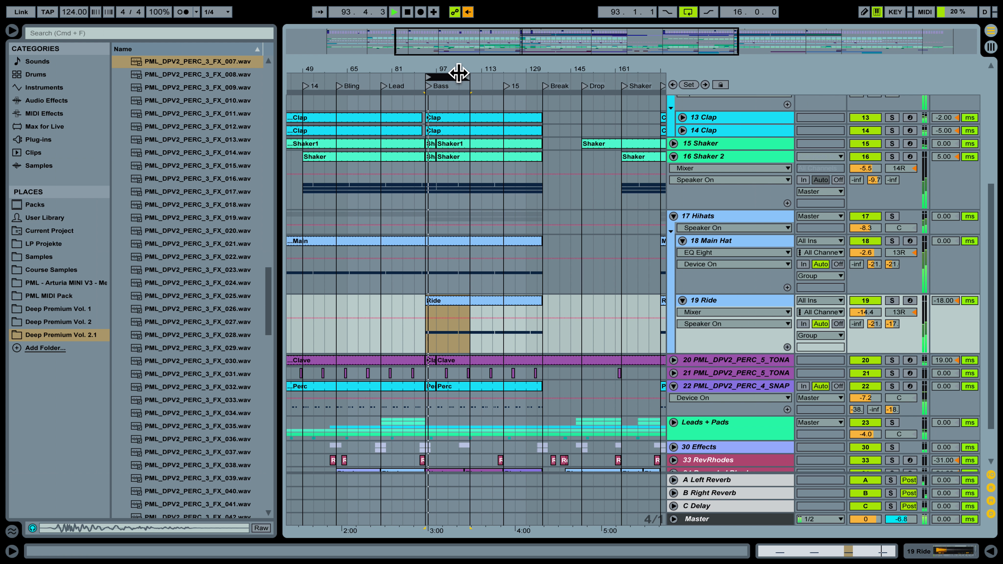
{"action": "left_click", "coordinate": [860, 302]}
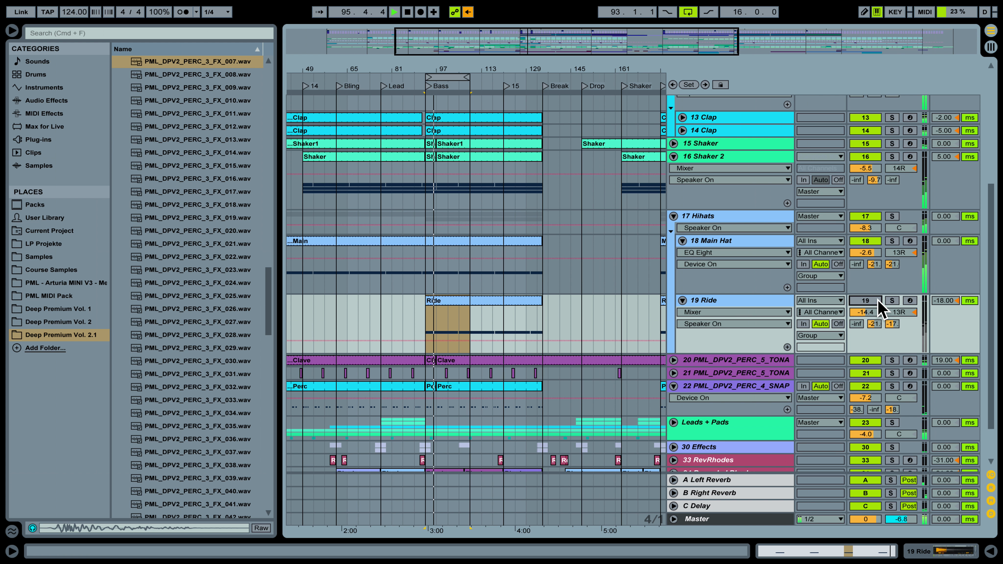
{"action": "left_click", "coordinate": [874, 301]}
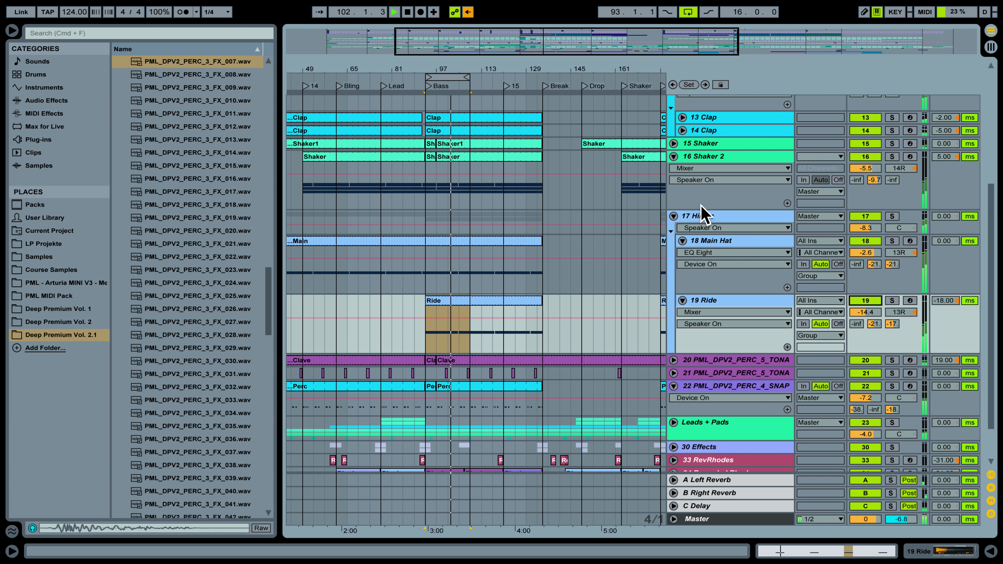
Step: Stop playback and fold the Shaker 2 track and the Hihats group in the whole-song arrangement view
{"action": "scroll", "coordinate": [701, 214], "scroll_direction": "up", "scroll_amount": 5}
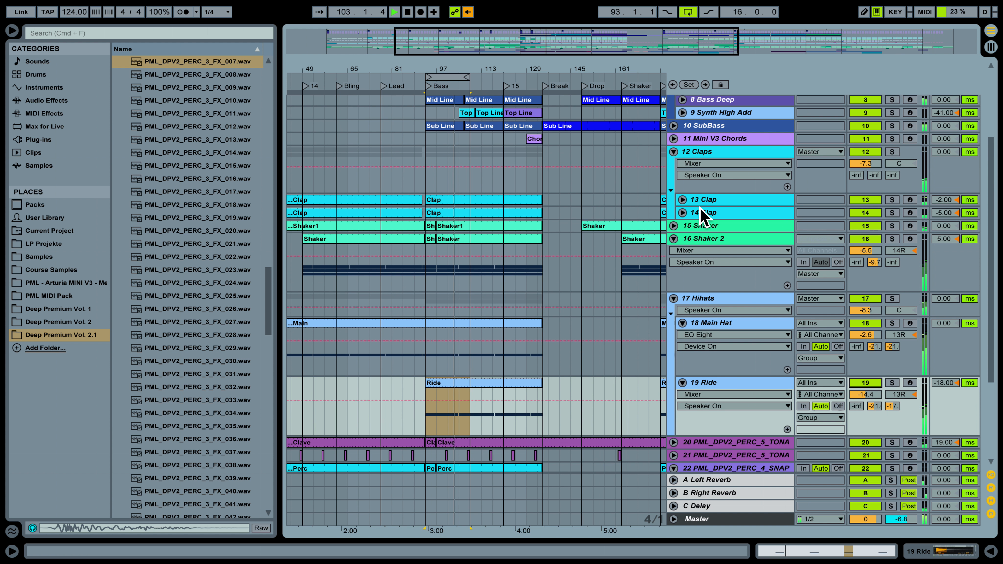
{"action": "key", "text": "space"}
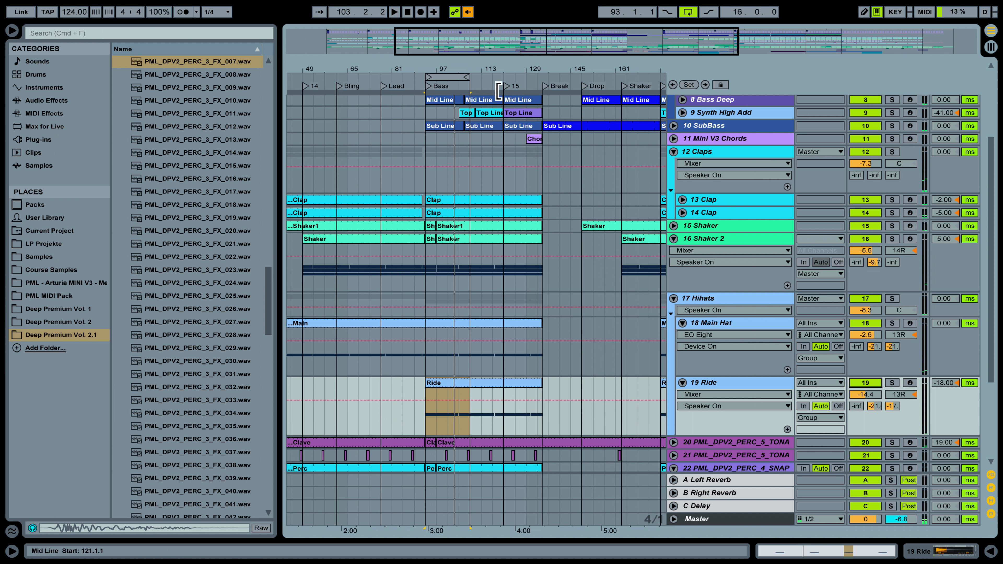
{"action": "left_click_drag", "start_coordinate": [484, 68], "coordinate": [450, 70]}
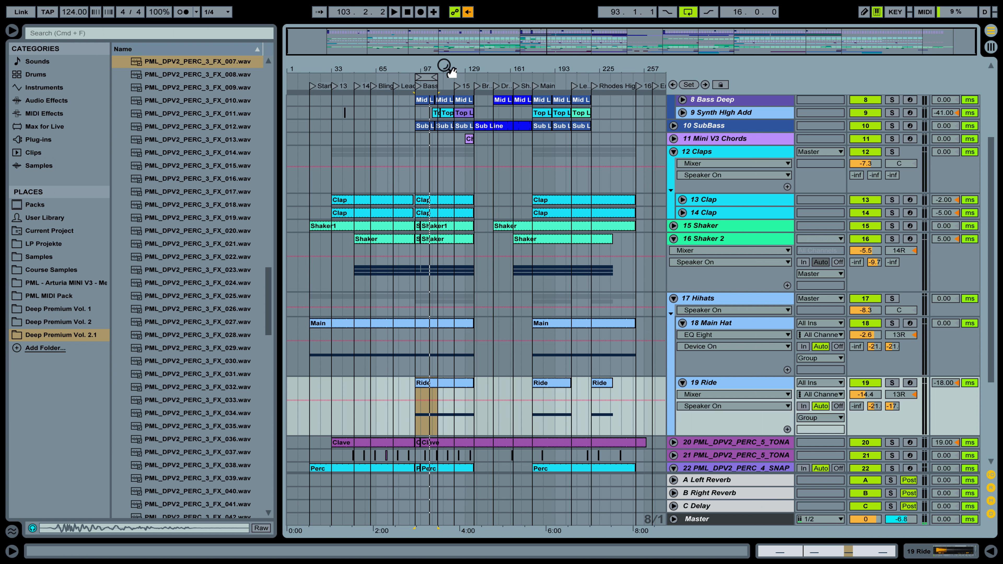
{"action": "scroll", "coordinate": [651, 271], "scroll_direction": "up", "scroll_amount": 1}
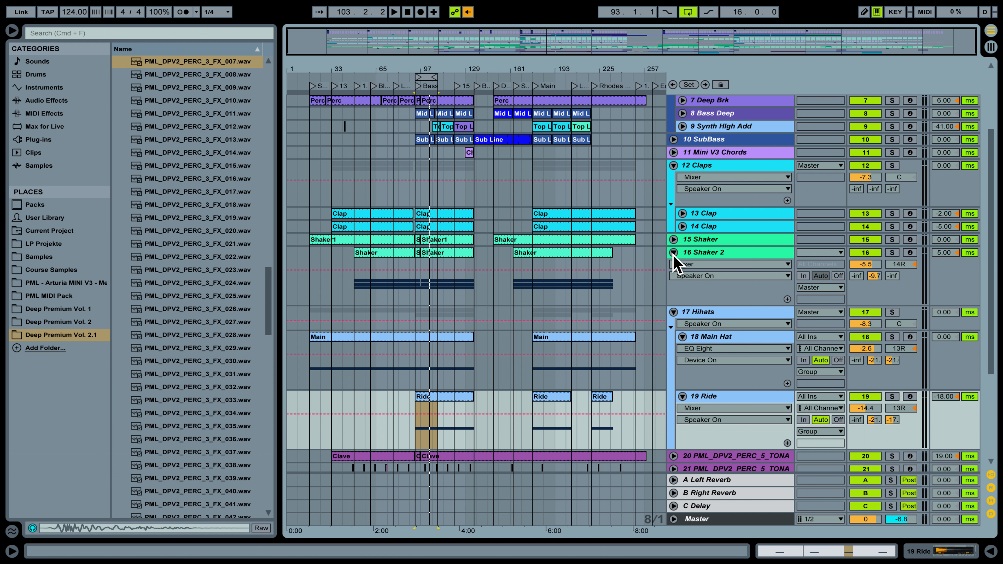
{"action": "left_click", "coordinate": [673, 253]}
{"action": "left_click", "coordinate": [673, 266]}
{"action": "scroll", "coordinate": [692, 313], "scroll_direction": "up", "scroll_amount": 7}
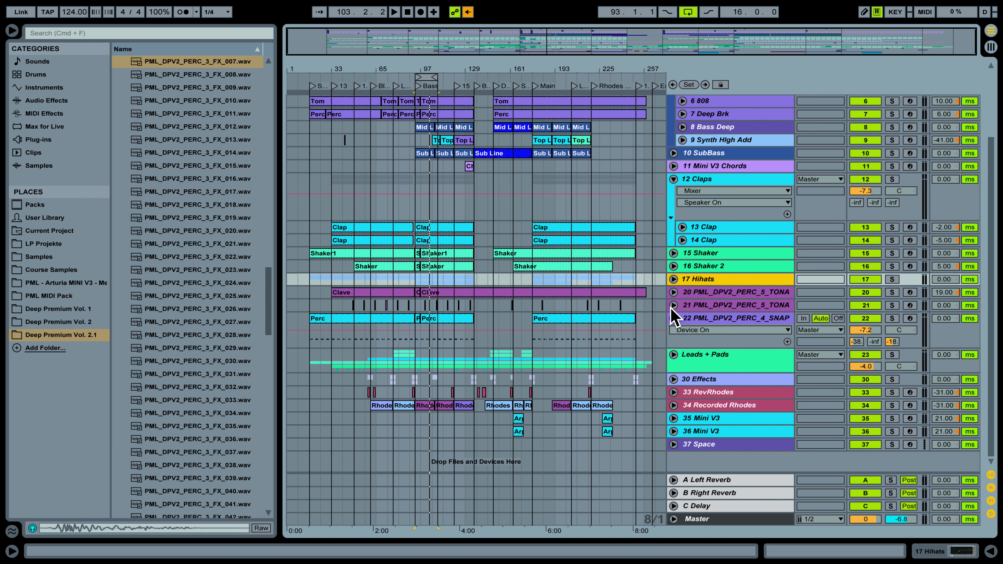
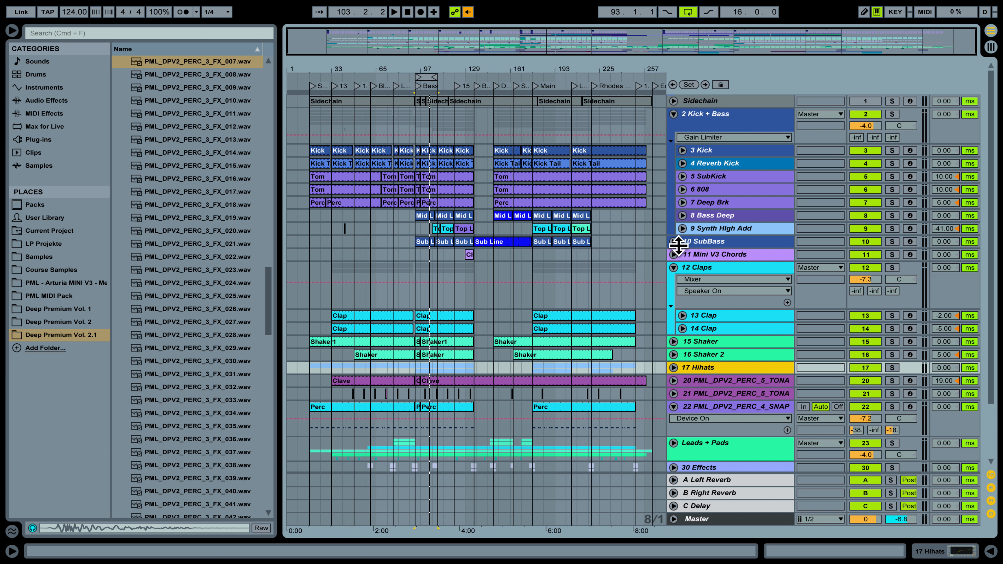
Step: Start playback and extend the loop over the whole song, from bar 17 for a length of 240 bars
{"action": "key", "text": "space"}
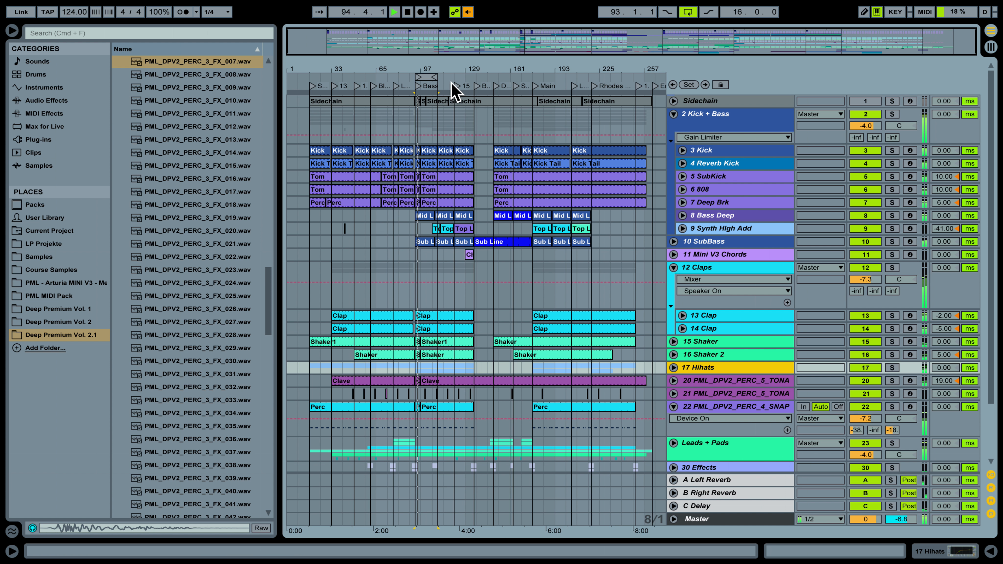
{"action": "left_click_drag", "start_coordinate": [438, 77], "coordinate": [642, 92]}
{"action": "left_click_drag", "start_coordinate": [418, 76], "coordinate": [315, 70]}
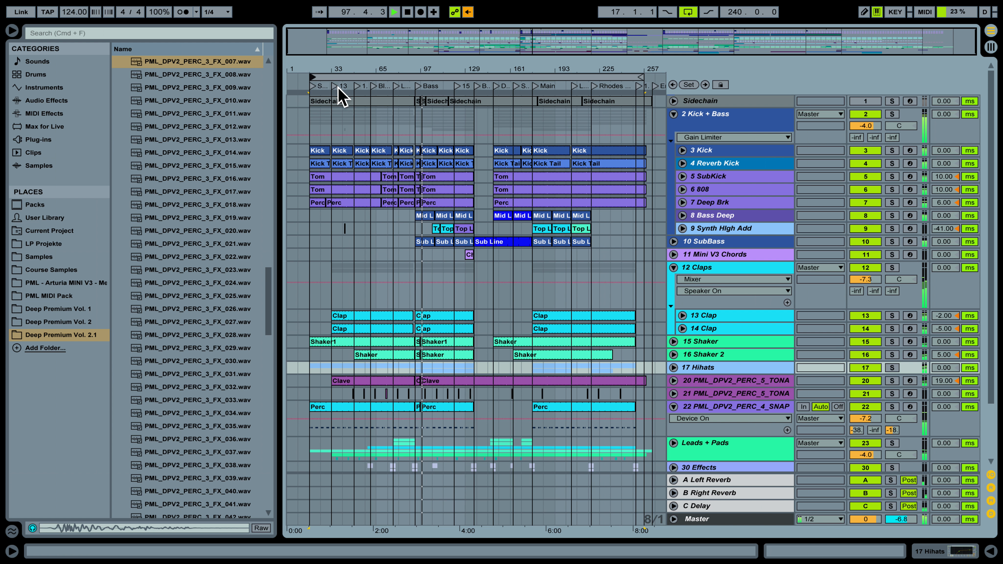
Step: Fold the Claps group and the PML_DPV2_PERC_4_SNAP track
{"action": "left_click", "coordinate": [674, 267]}
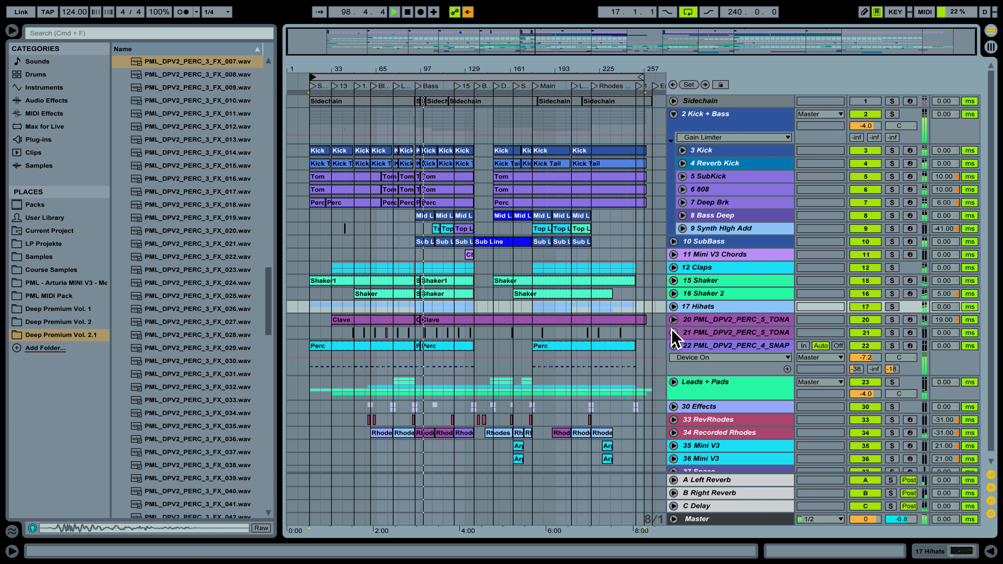
{"action": "left_click", "coordinate": [673, 345]}
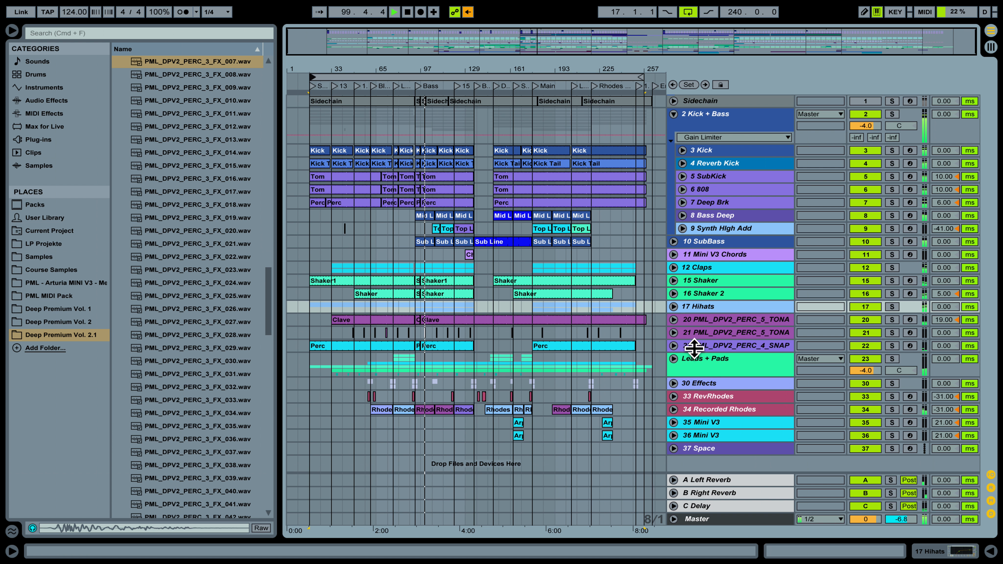
Step: Hide the browser to widen the arrangement, and re-enable the overridden automation
{"action": "left_click", "coordinate": [12, 30]}
{"action": "left_click_drag", "start_coordinate": [253, 67], "coordinate": [391, 69]}
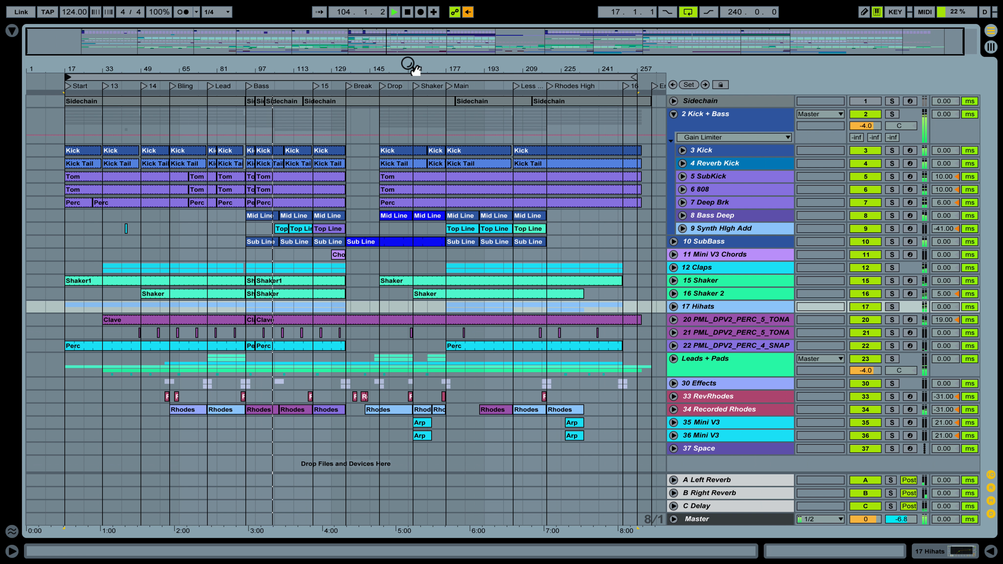
{"action": "left_click", "coordinate": [467, 12]}
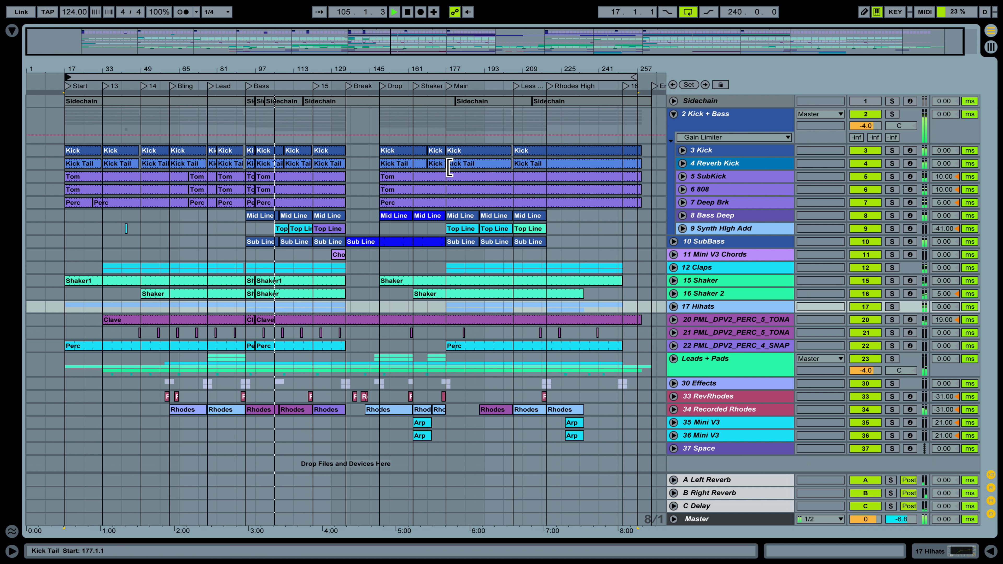